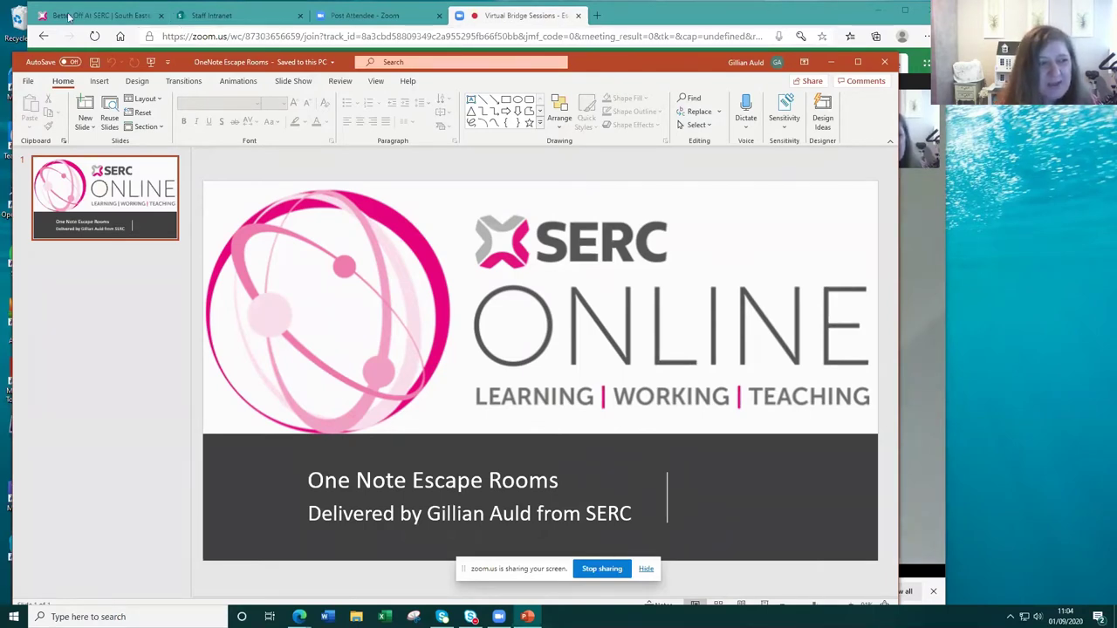
- From the Staff Intranet tab, launch OneNote via the Office 365 app launcher
left_click(250, 17)
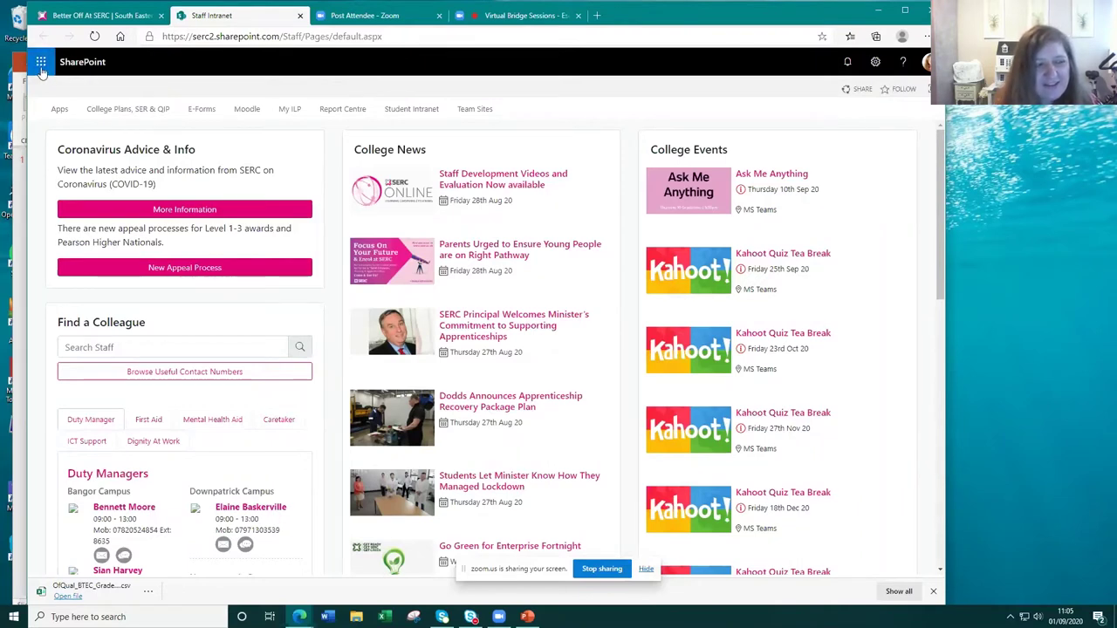
left_click(41, 64)
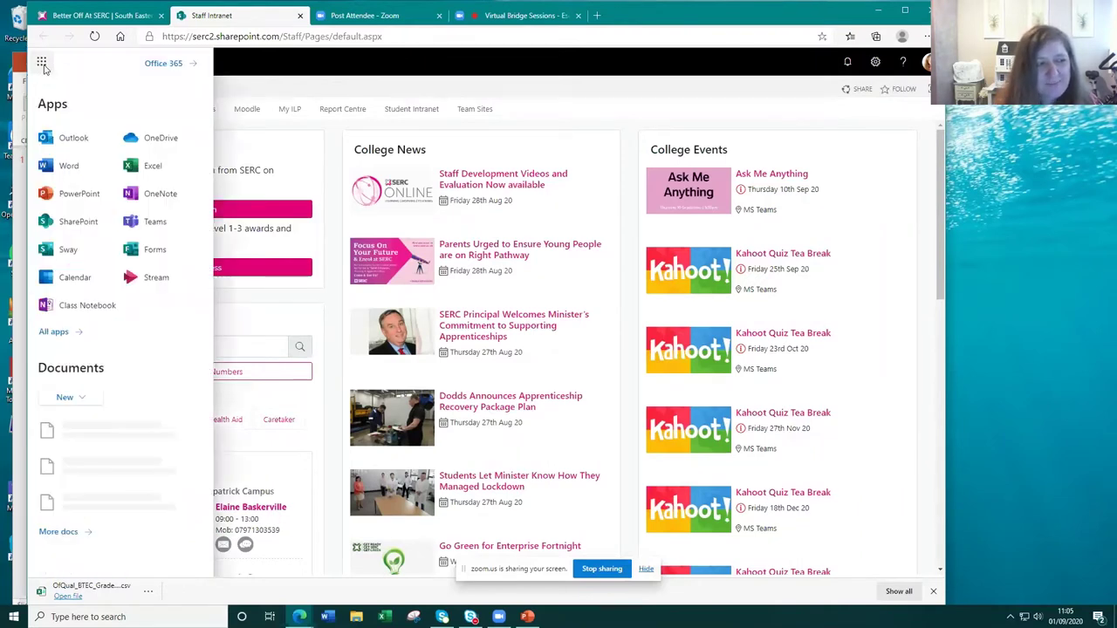
left_click(154, 199)
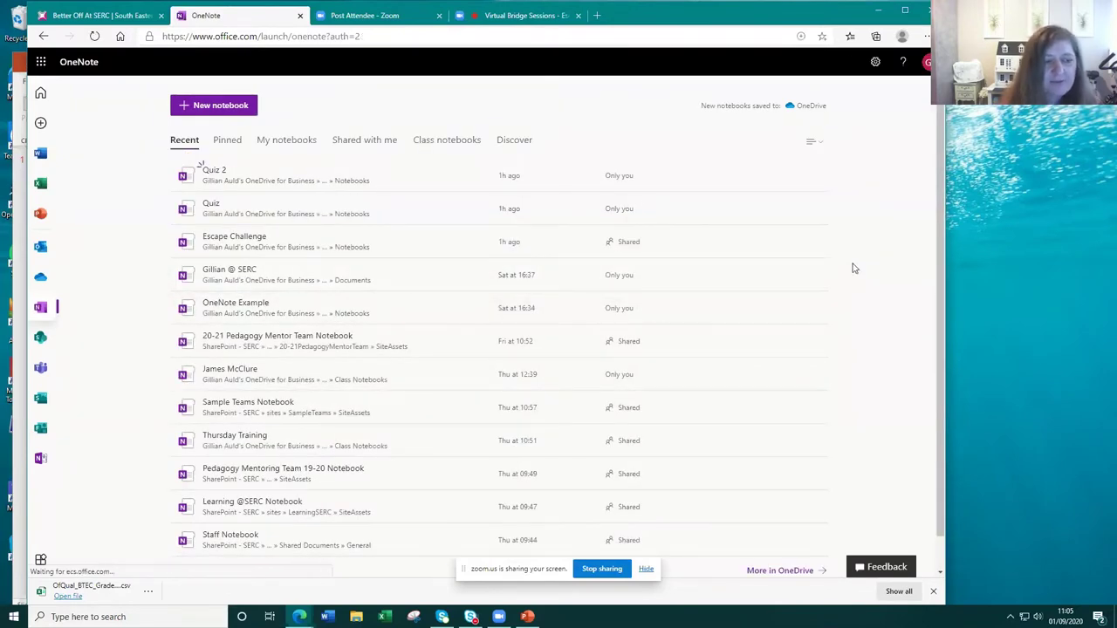
- Open the 'Escape Challenge' notebook from the Recent list and scroll through its Getting Started page
left_click(243, 242)
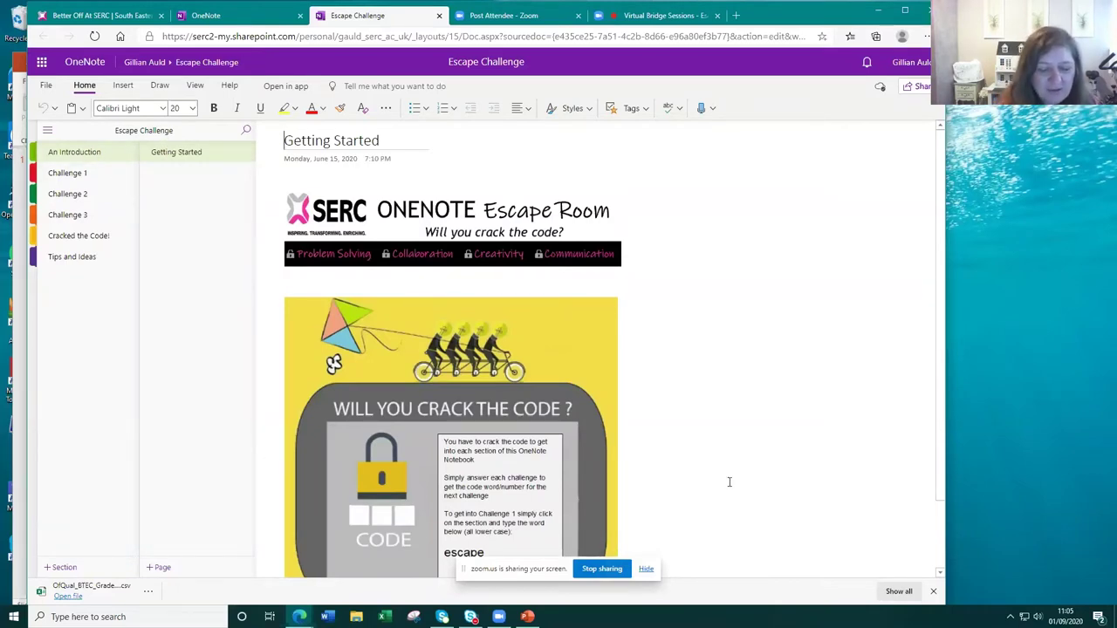
scroll(728, 481, "down", 1)
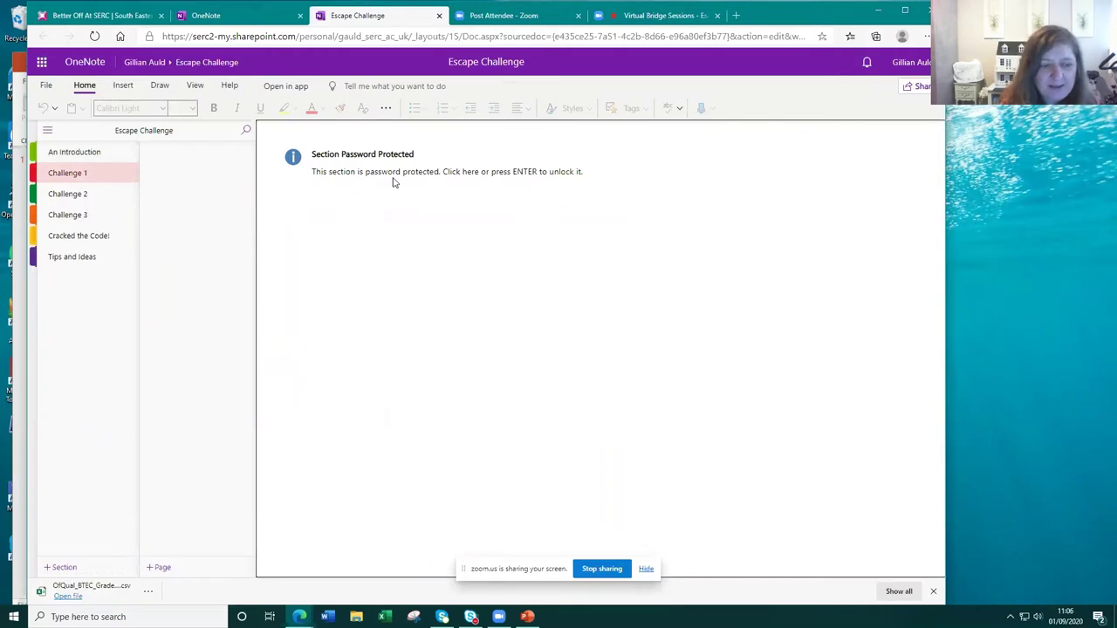
- Unlock the protected Challenge 1 section by entering its password
left_click(529, 176)
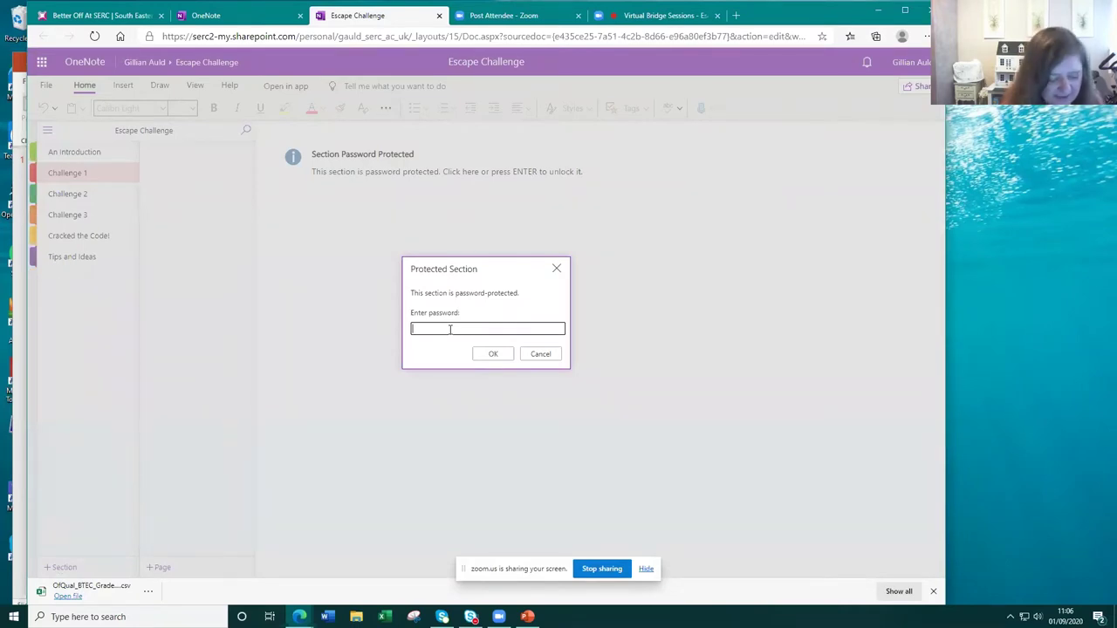
type("••••")
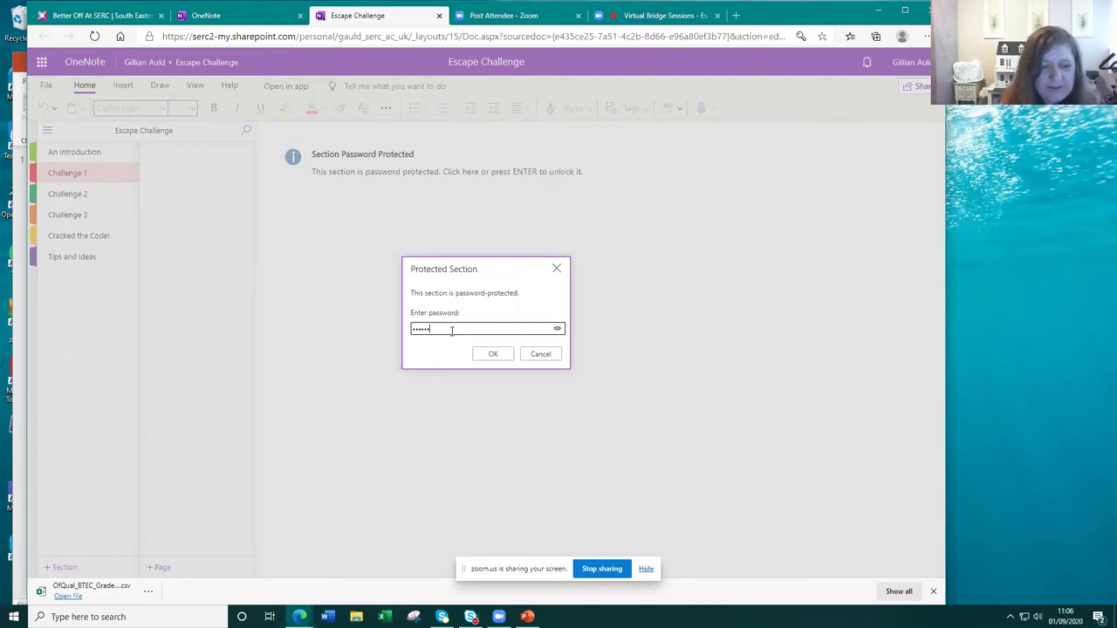
left_click(493, 353)
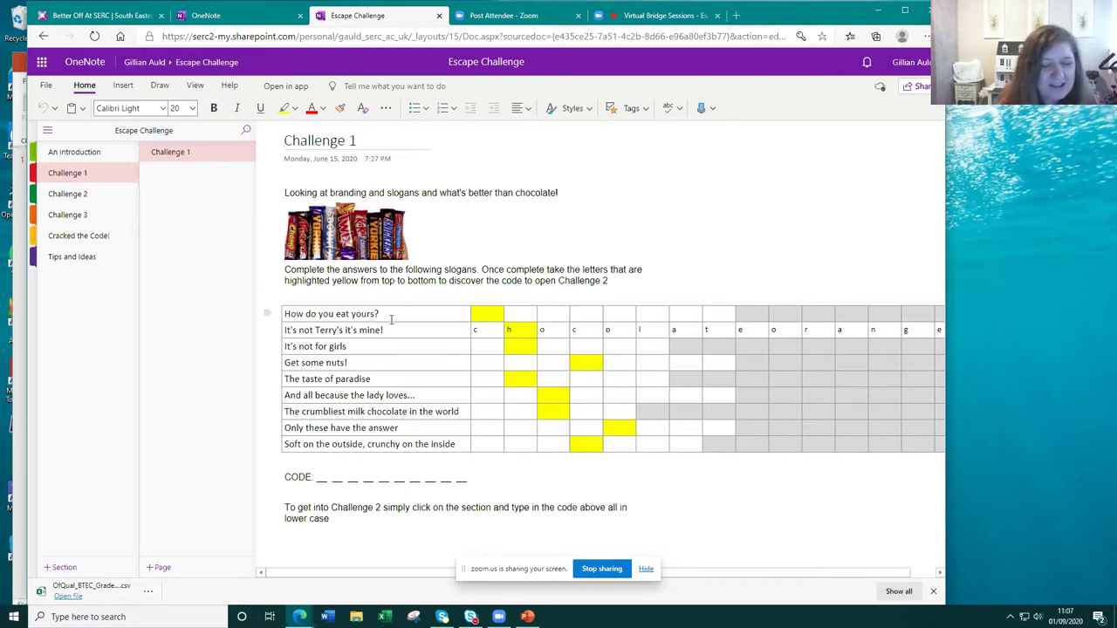
- Fill the first cells of the 'How do you eat yours?' row with c, r, e, m
left_click(481, 319)
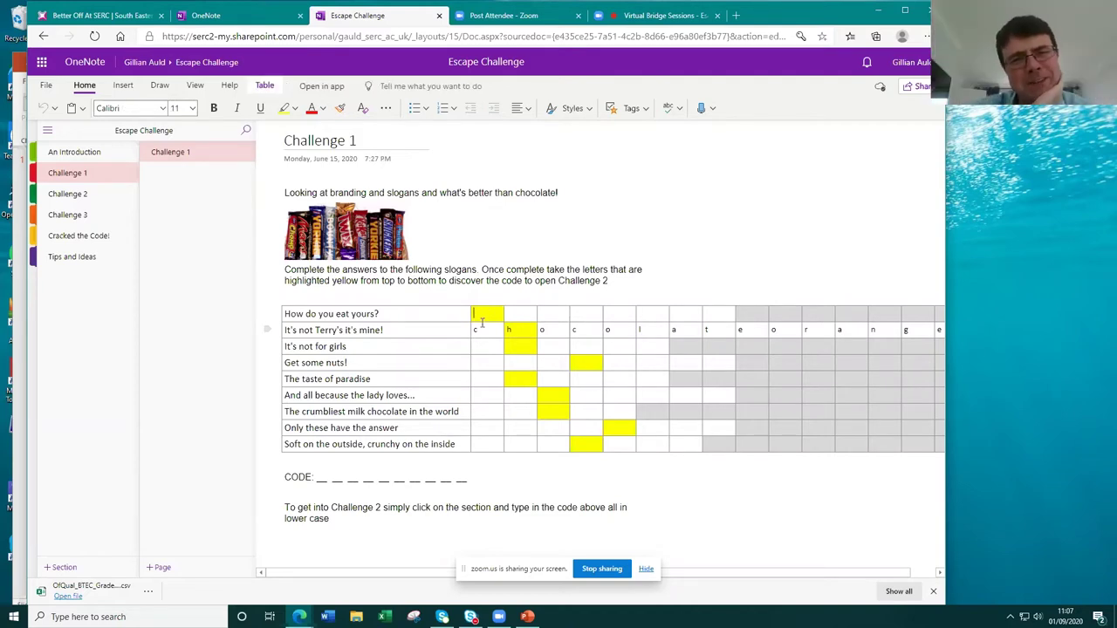
type("cr")
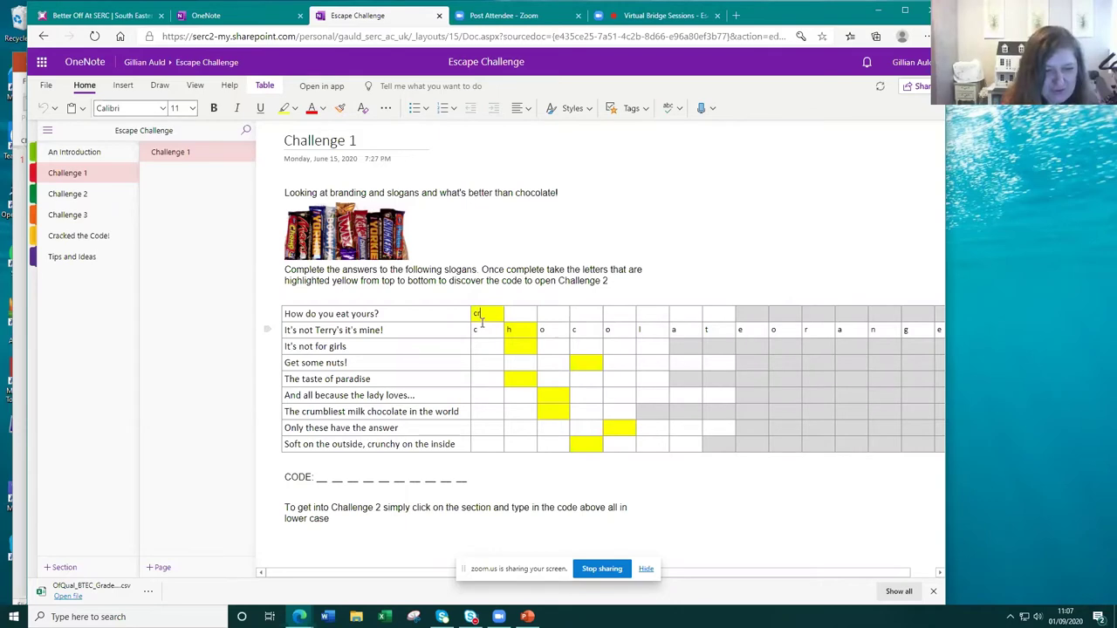
type("r")
key("Tab")
type("e")
key("Tab")
type("m")
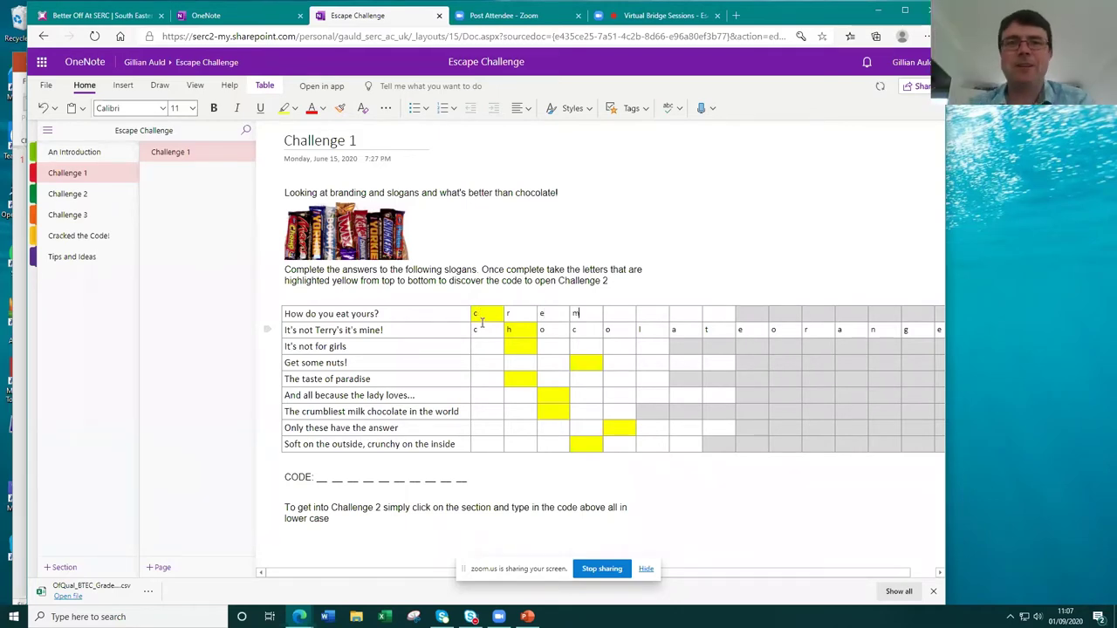
- Complete the row with e, e, g, g so it spells 'cremeegg'
key("Tab")
type("e")
key("Tab")
type("E")
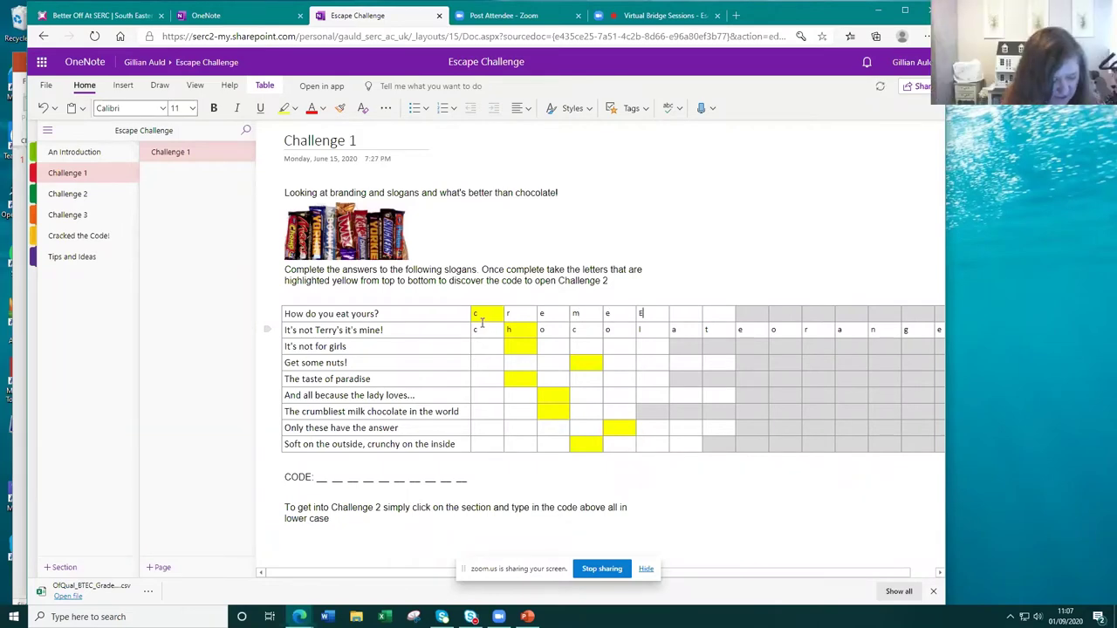
key("BackSpace")
type("e")
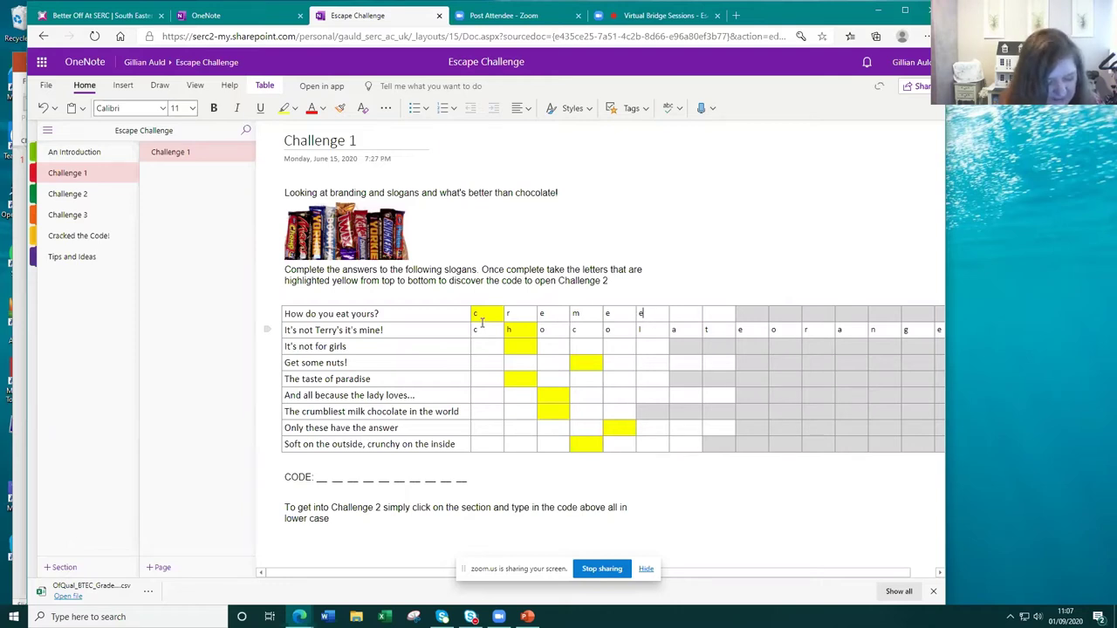
type("g")
key("Tab")
type("g")
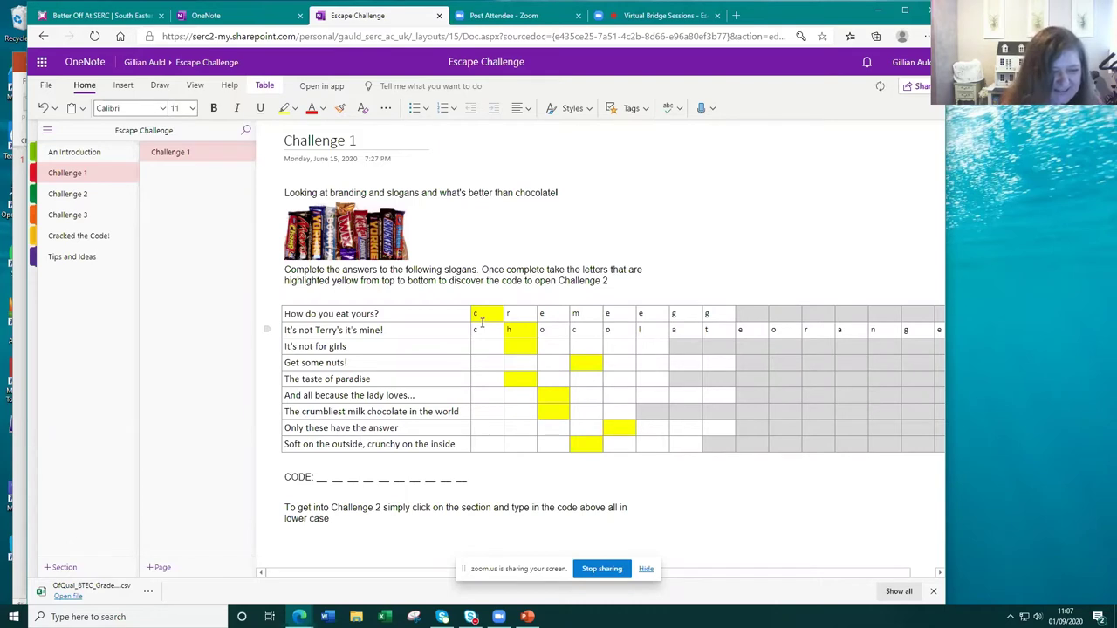
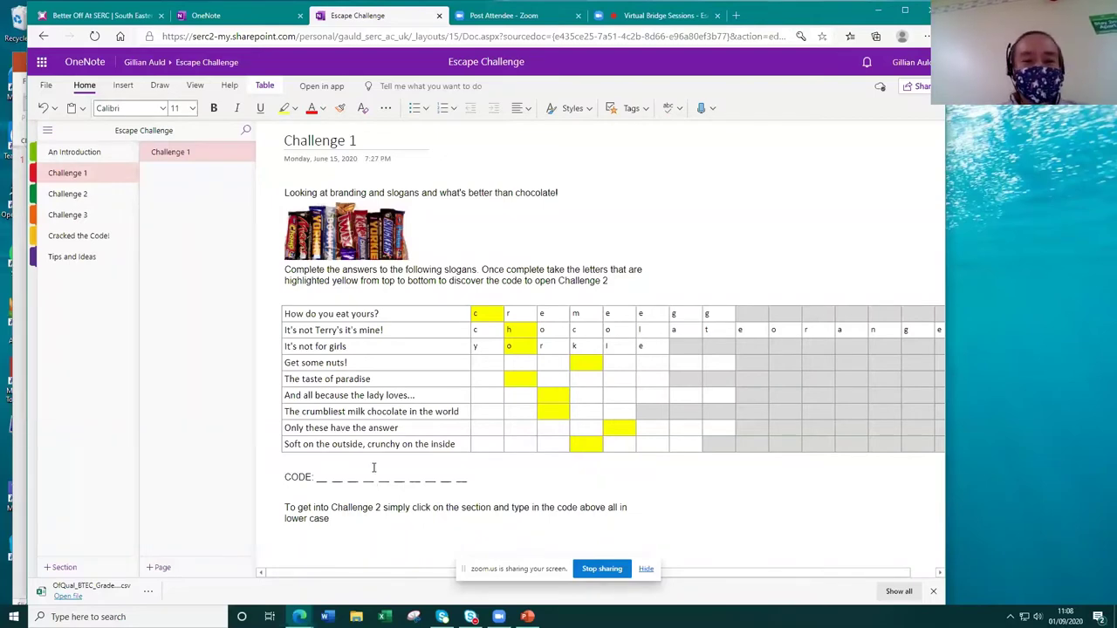
- Fill in the Get some nuts! row's answer cells with the letters s, n, c, k, e, r, s
left_click(493, 364)
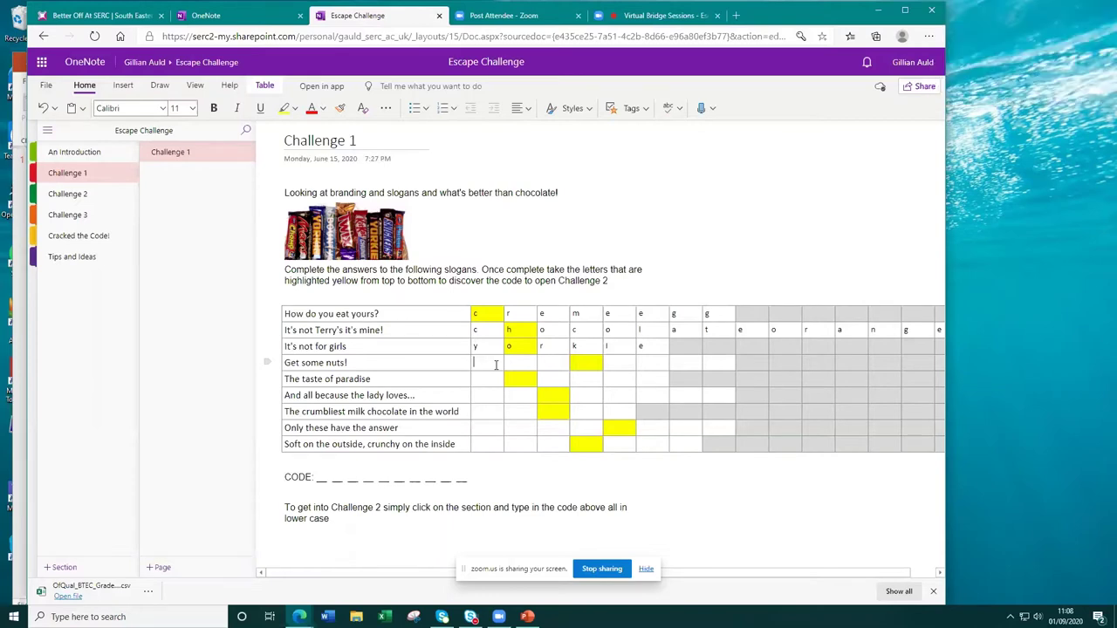
type("s")
key("Tab")
type("n")
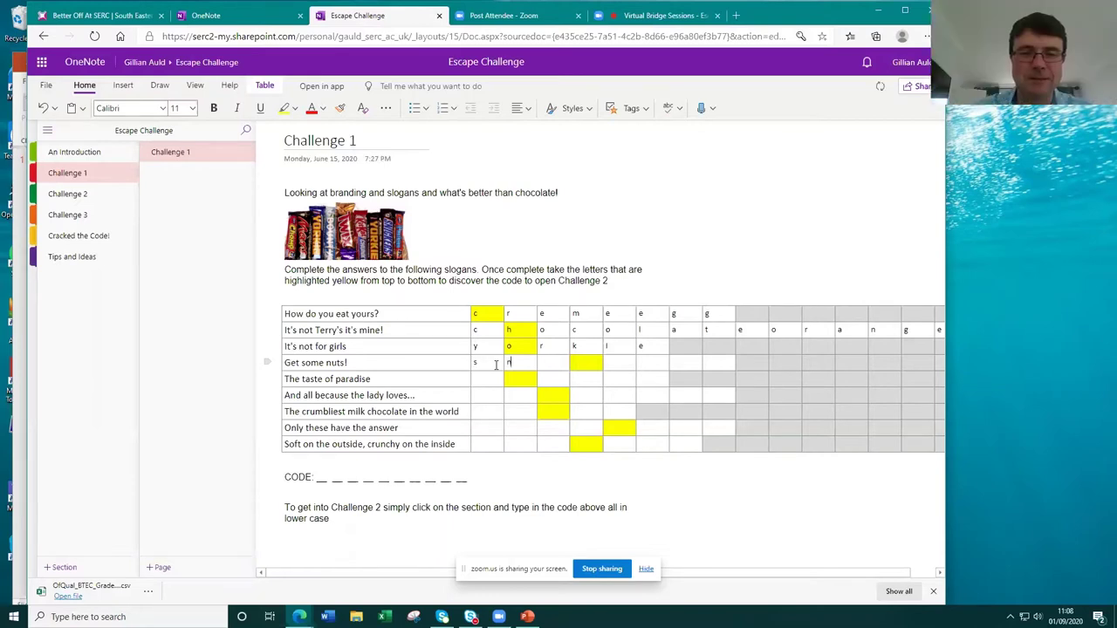
type("l")
key("Tab")
type("c")
key("Tab")
type("k")
key("Tab")
type("e")
key("Tab")
type("r")
key("Tab")
type("s")
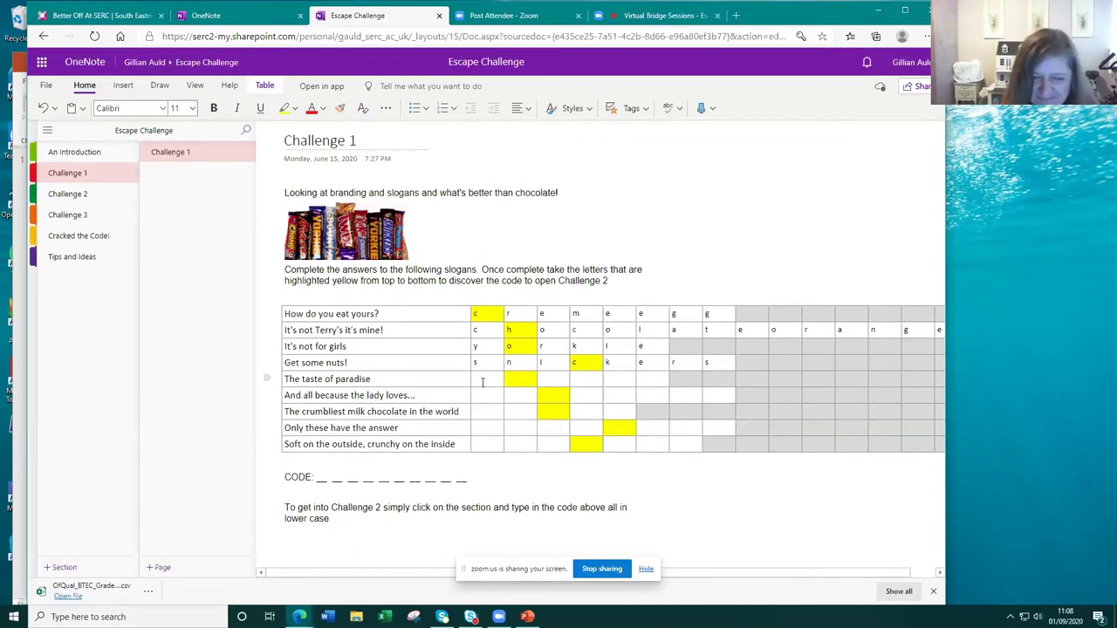
- Complete the taste of paradise row's answer letters to spell 'bounty'
type("b")
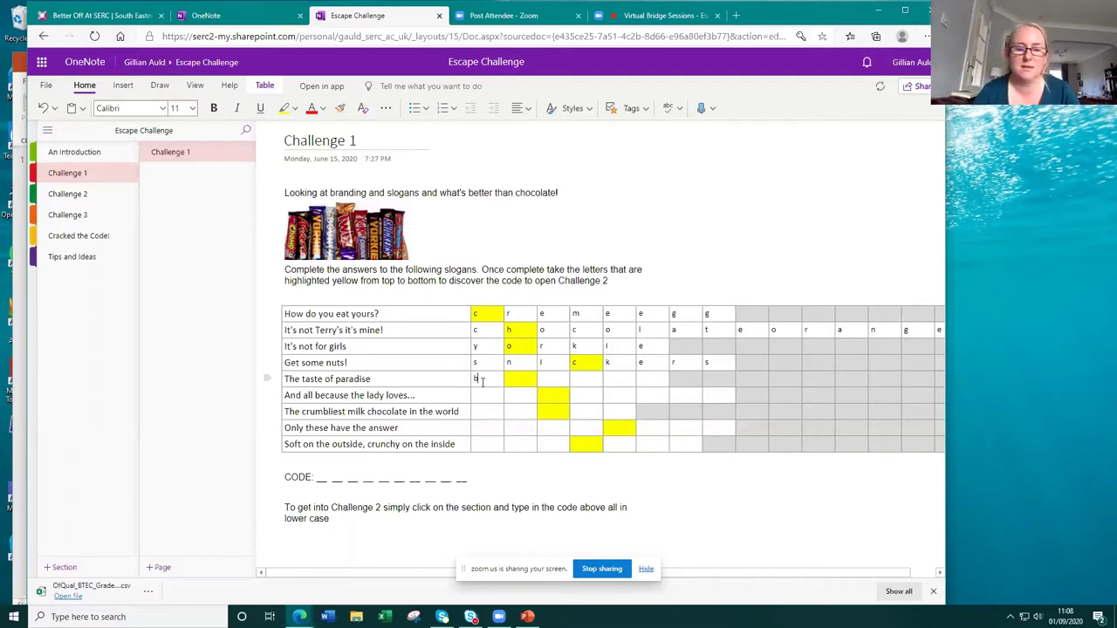
type("ou")
key("Tab")
type("n")
key("Tab")
type("t")
type("y")
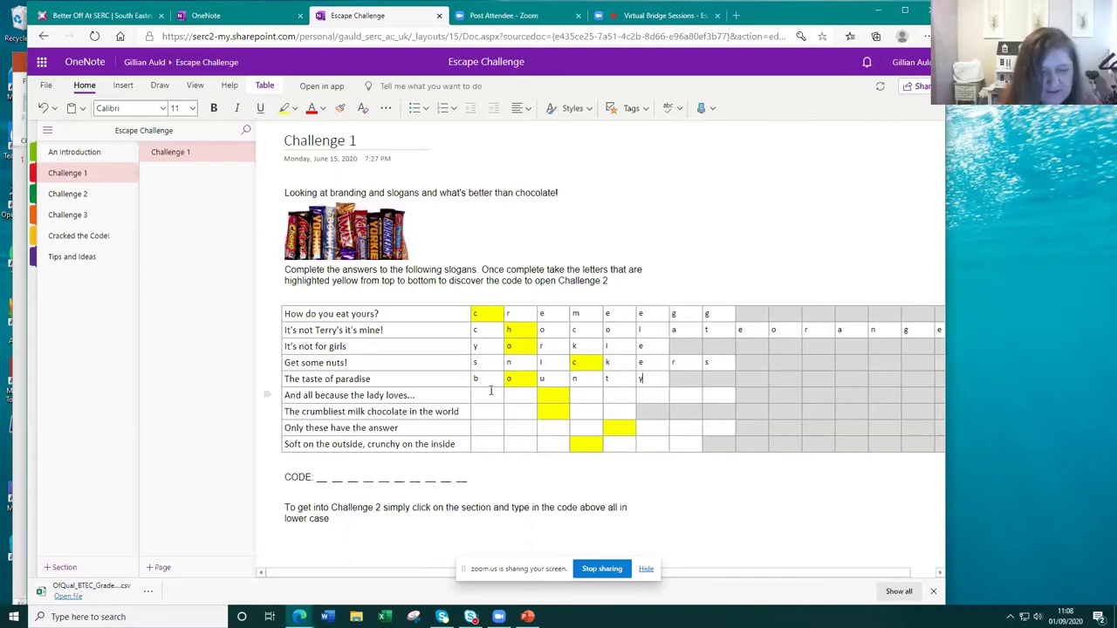
- Fill in the lady loves row's answer letters to spell 'milktray'
left_click(484, 399)
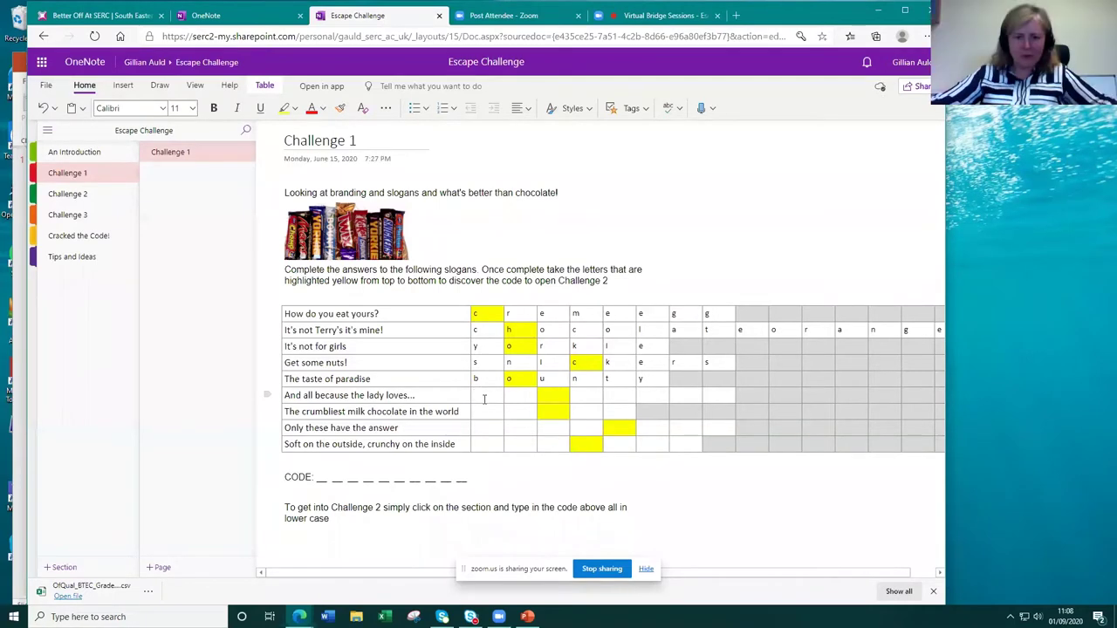
type("m")
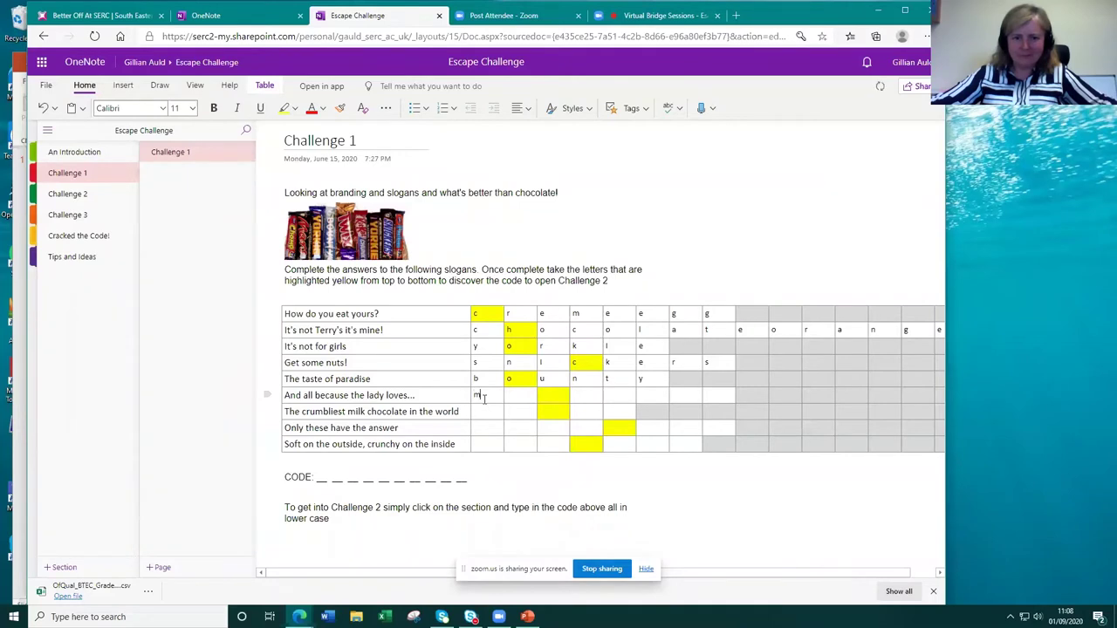
type("il")
key("Tab")
type("k")
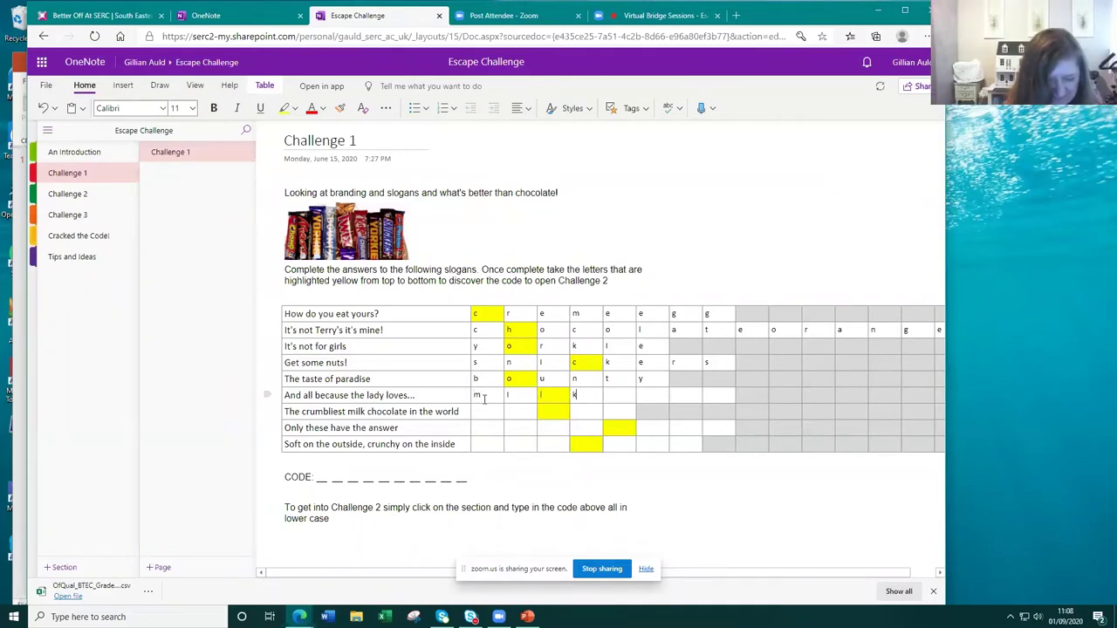
type("t")
key("Tab")
type("r")
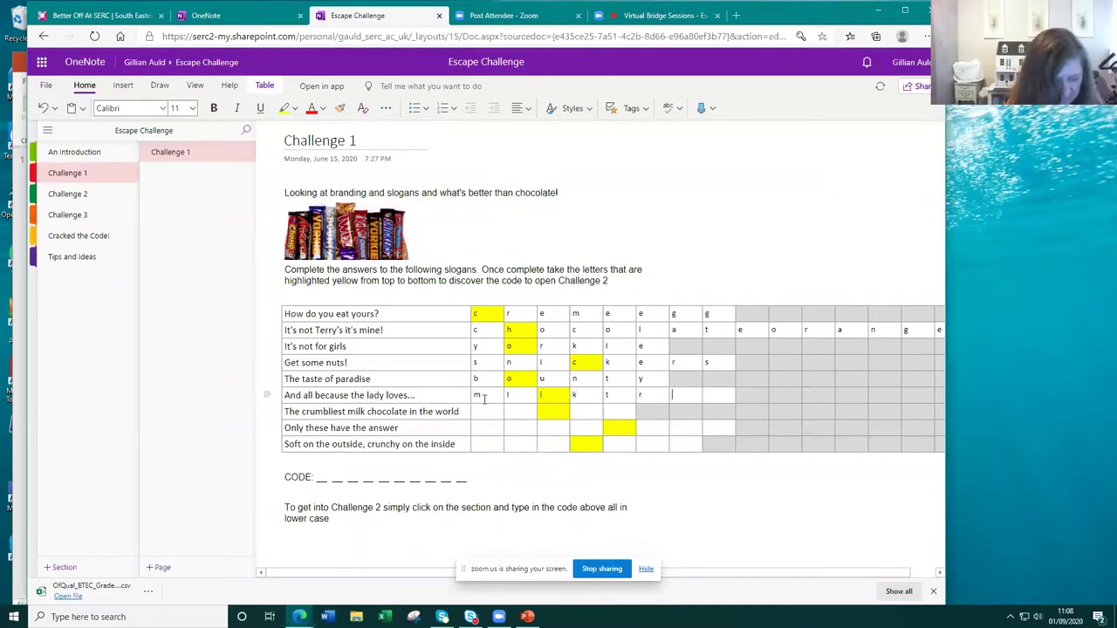
key("Tab")
type("y")
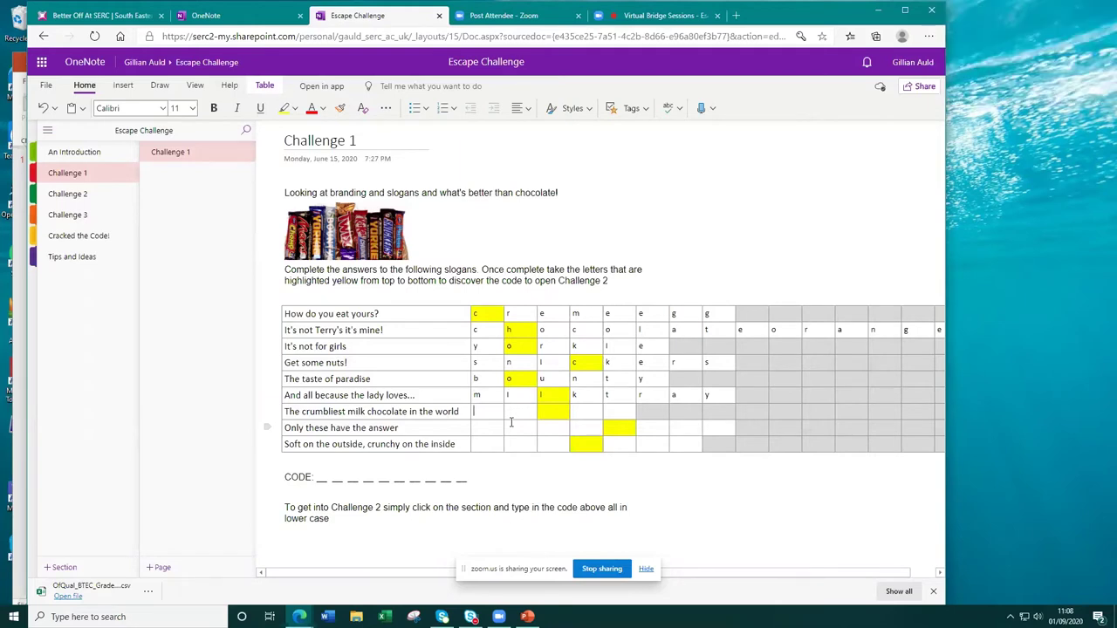
- Enter 'FLake' in the crumbliest milk chocolate row, fixing a stray line break and letter
type("f")
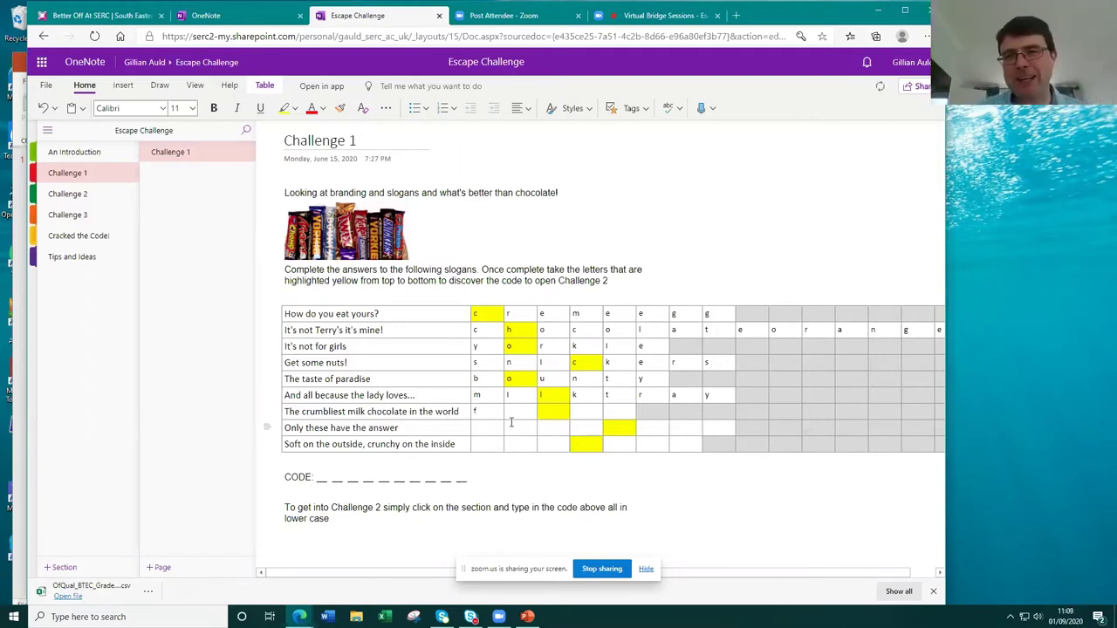
type("l")
key("Return")
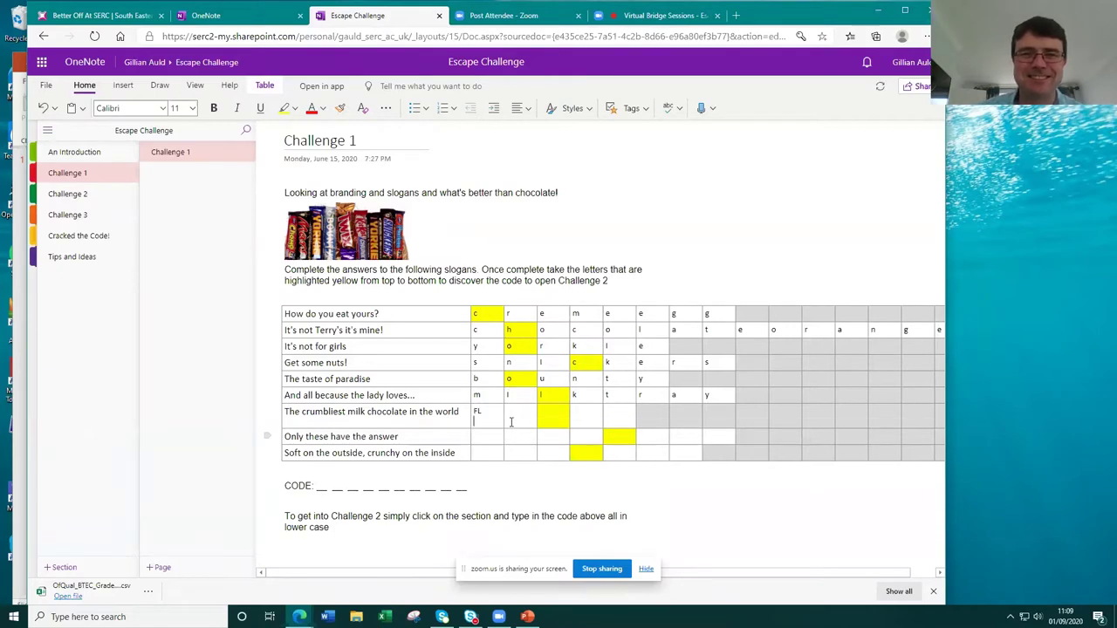
key("BackSpace")
key("BackSpace")
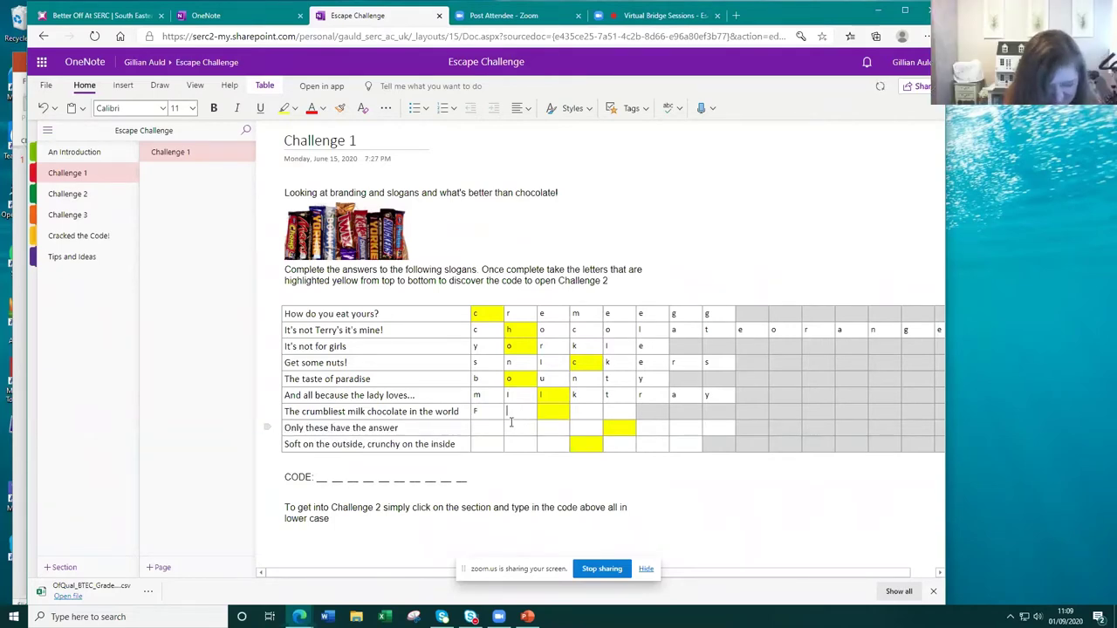
type("l")
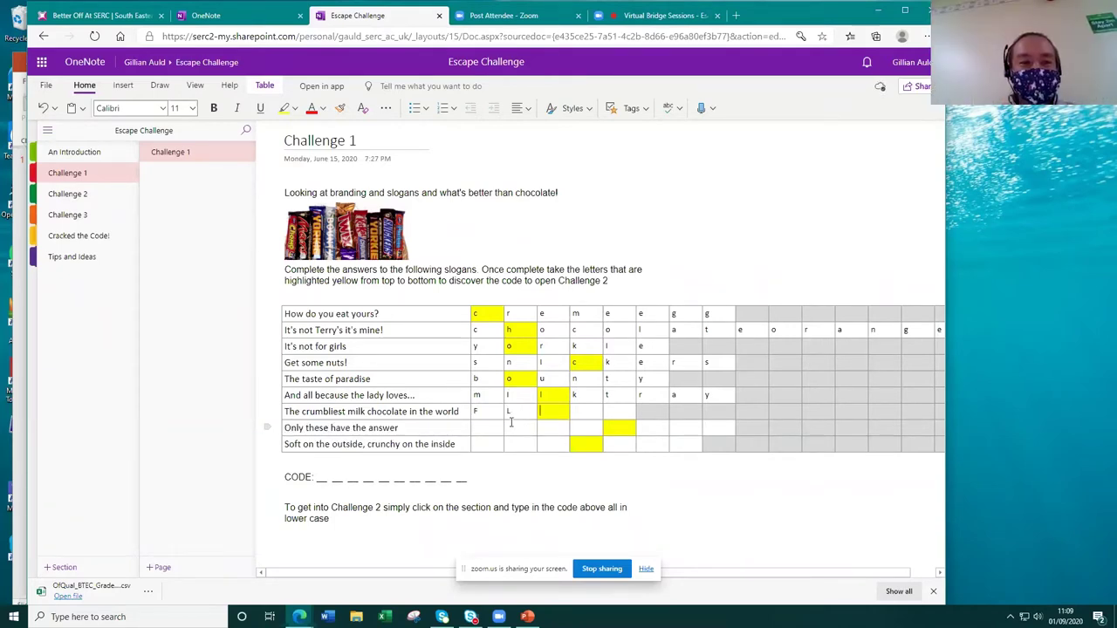
type("a")
key("Tab")
type("k")
key("Tab")
type("e")
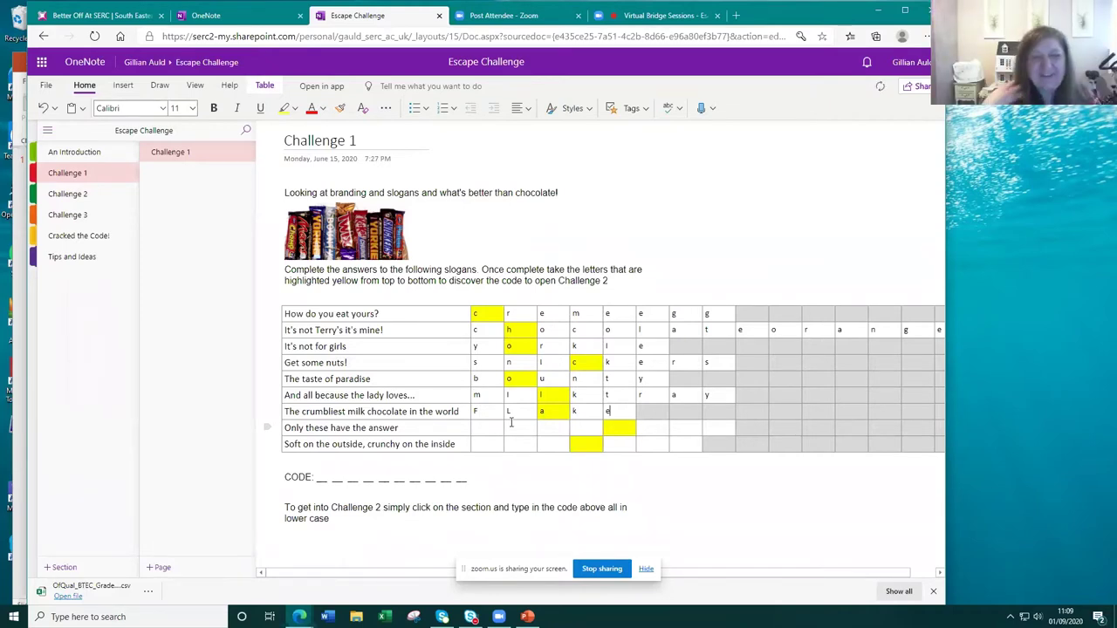
- Fill in the Only these have the answer row's letters to spell 'smarties'
left_click(479, 426)
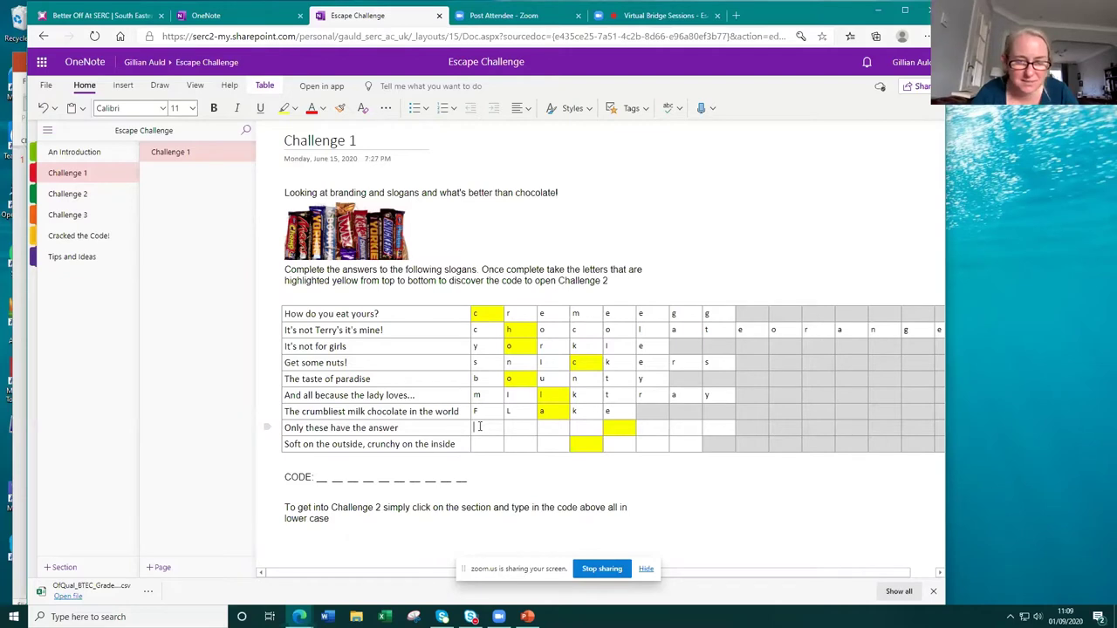
type("s")
key("Tab")
type("m")
key("Tab")
type("a")
key("Tab")
type("r")
key("Tab")
type("t")
key("Tab")
type("l")
key("Tab")
type("e")
key("Tab")
type("s")
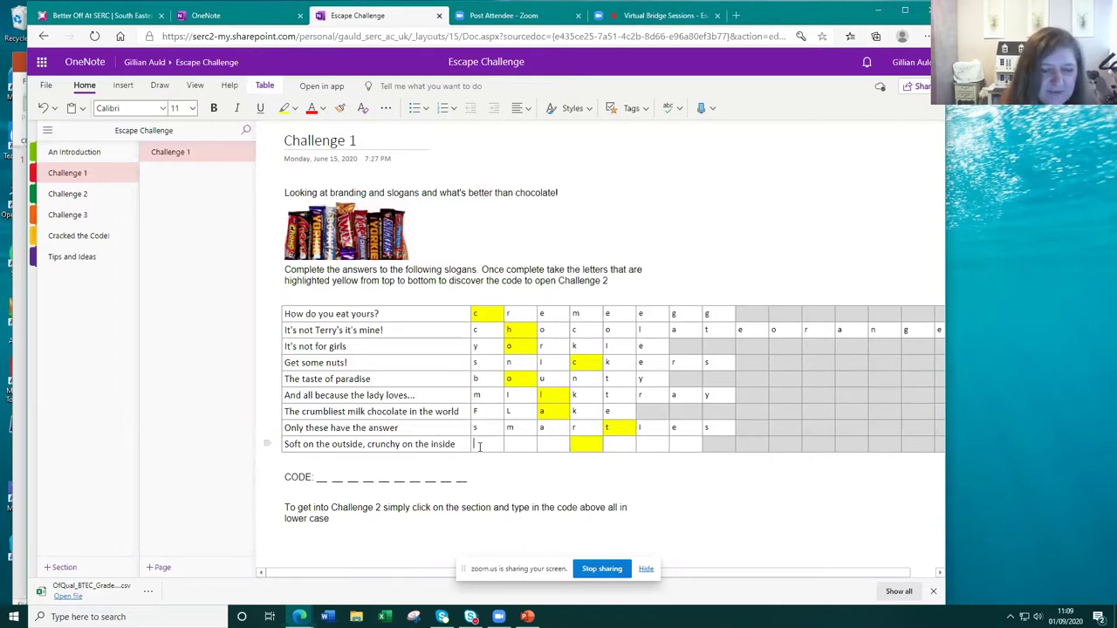
- Fill in the Soft on the outside row's letters to spell 'dimebar'
left_click(479, 446)
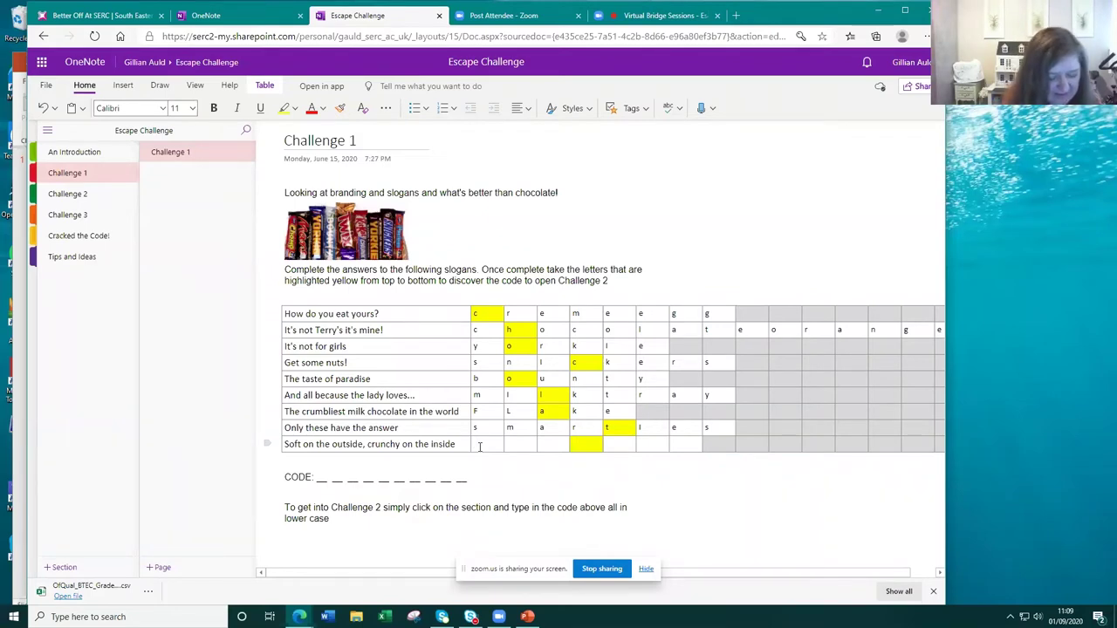
type("d")
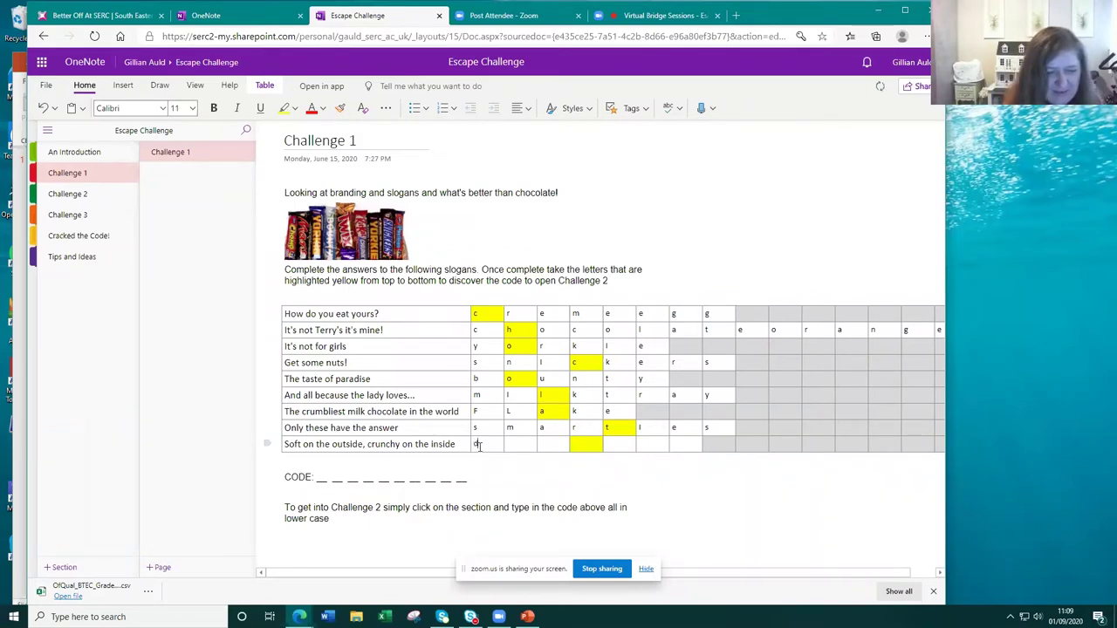
key("Tab")
type("l")
key("Tab")
type("m")
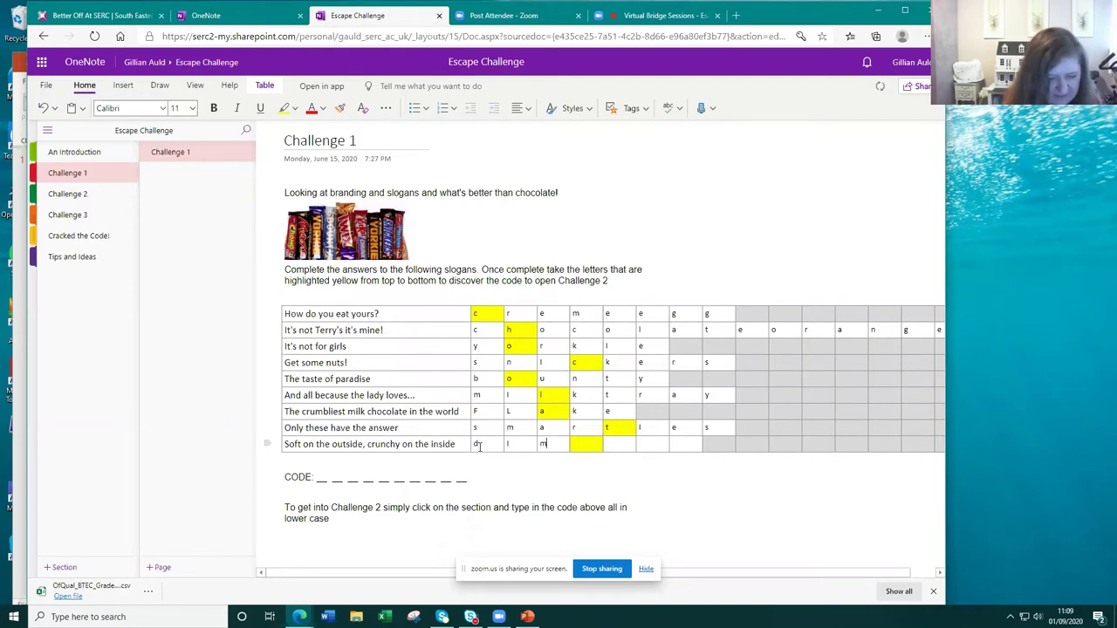
key("Tab")
type("e")
key("Tab")
type("b")
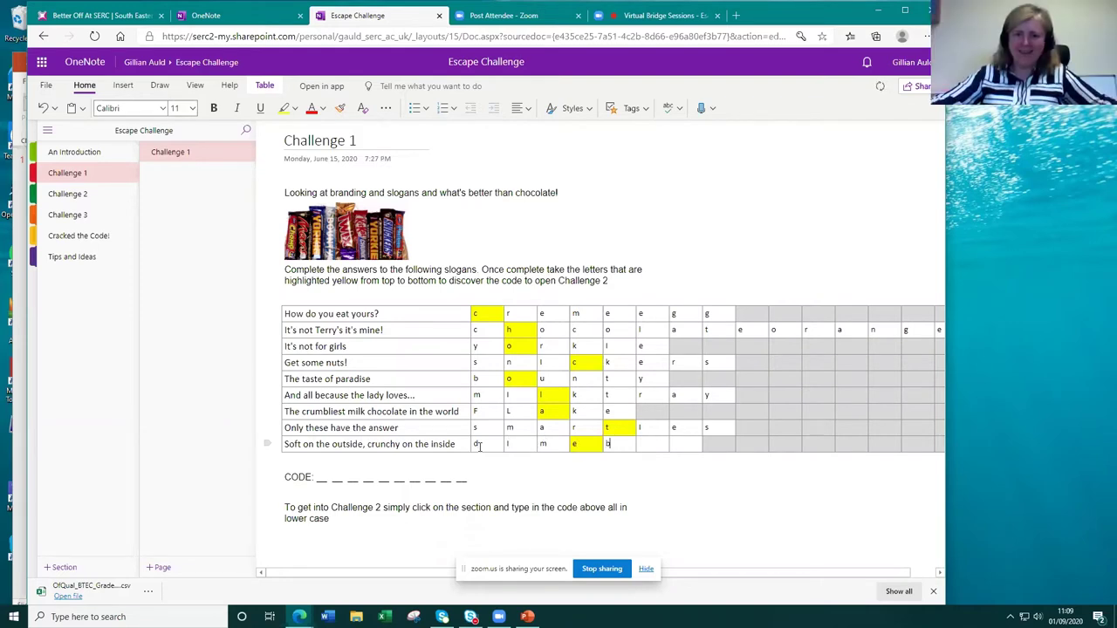
key("Tab")
type("a")
key("Tab")
type("r")
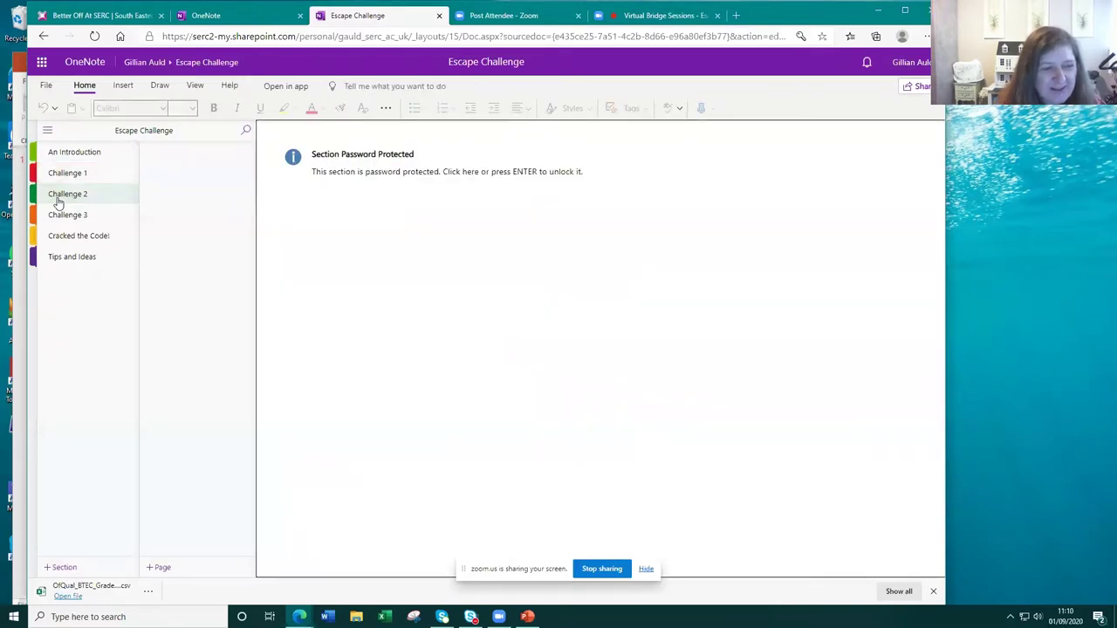
- Unlock the Challenge 2 section by entering its password in the Protected Section dialog
left_click(524, 172)
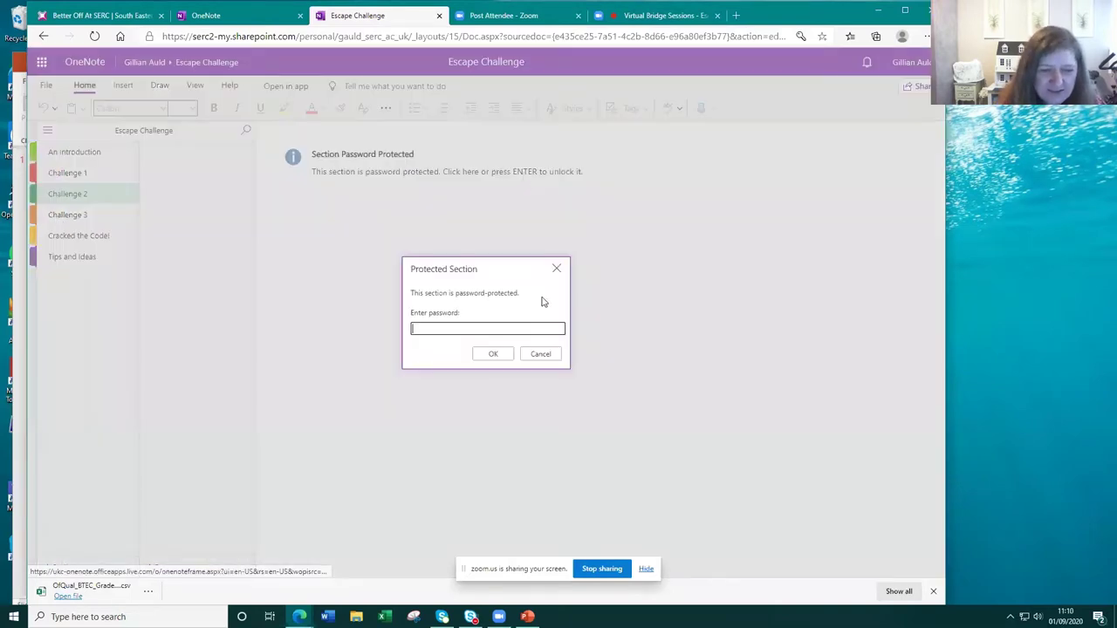
type("••")
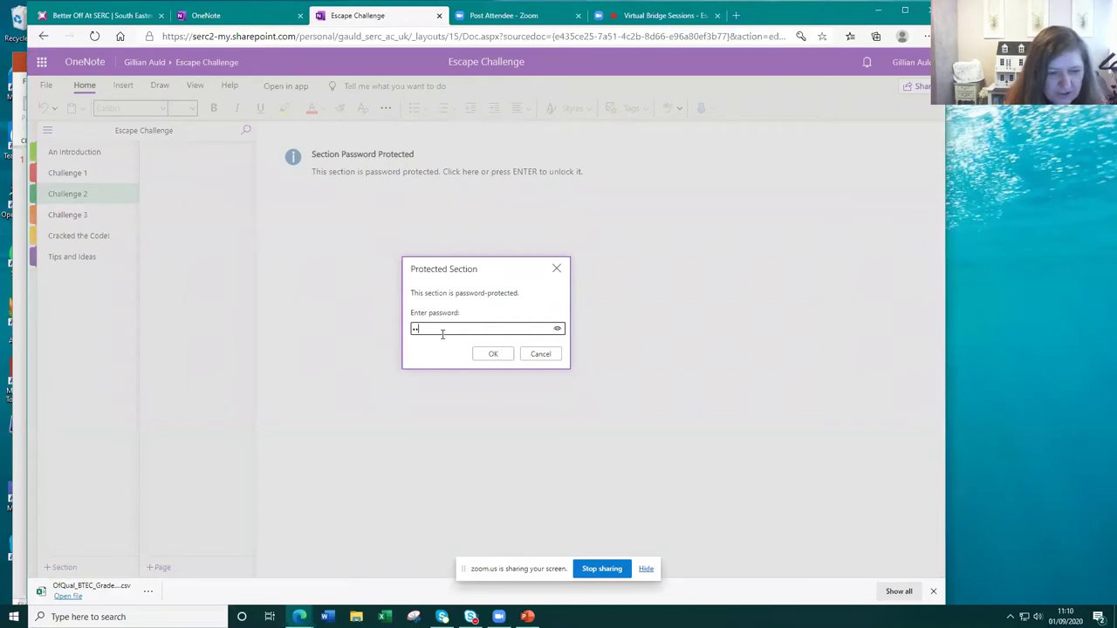
type("••••••")
left_click(489, 353)
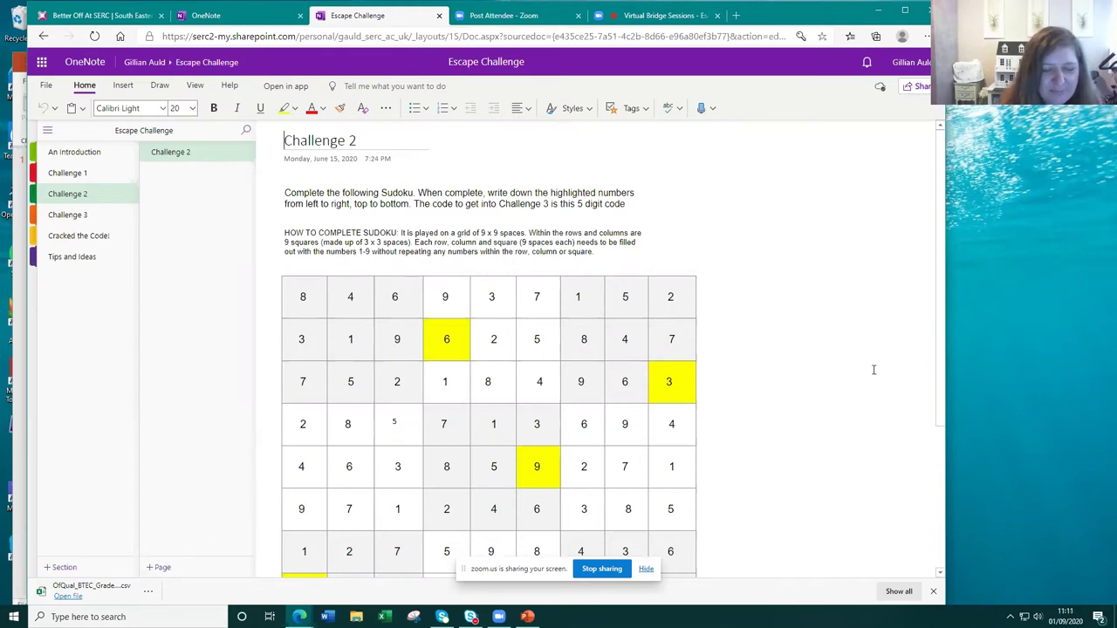
- Scroll down to the Sudoku page's CODE line, then switch to the Challenge 3 section
scroll(830, 365, "down", 1)
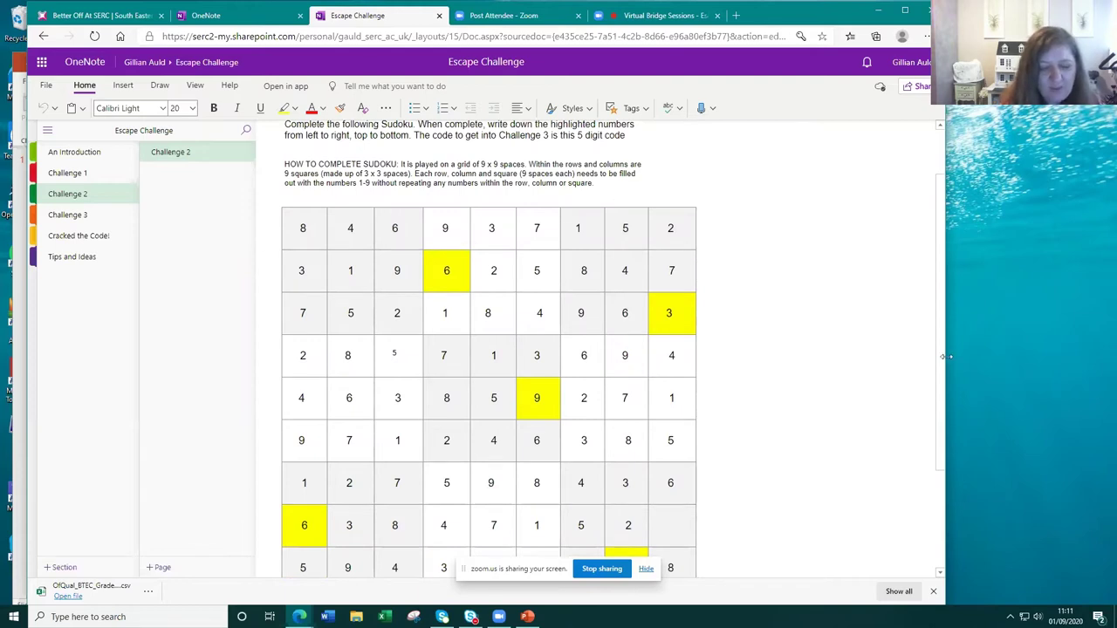
scroll(874, 364, "down", 1)
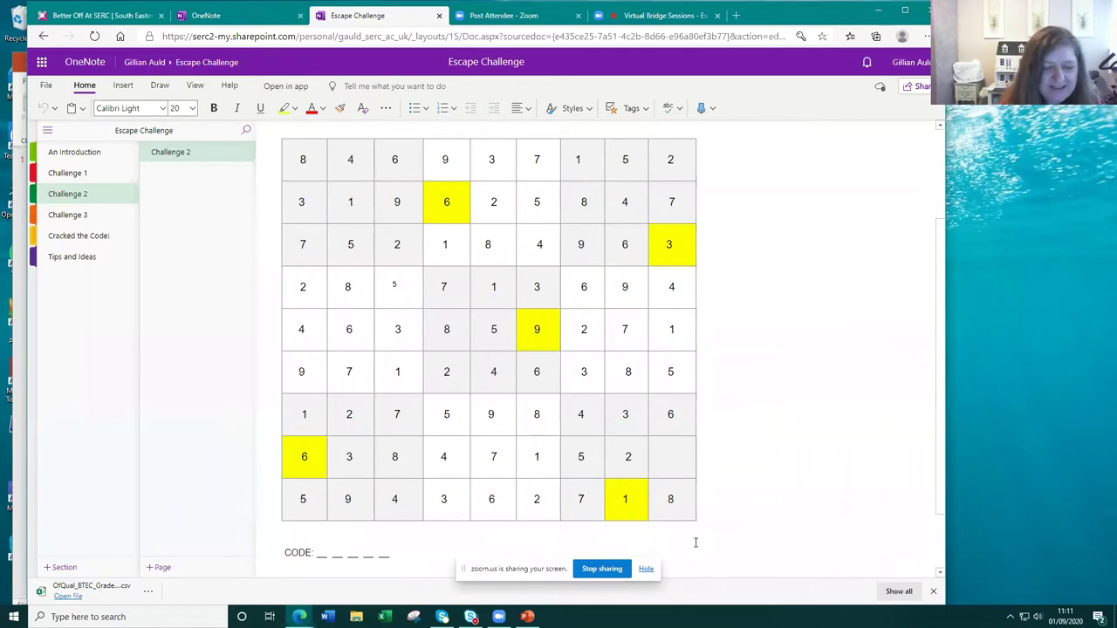
left_click(67, 220)
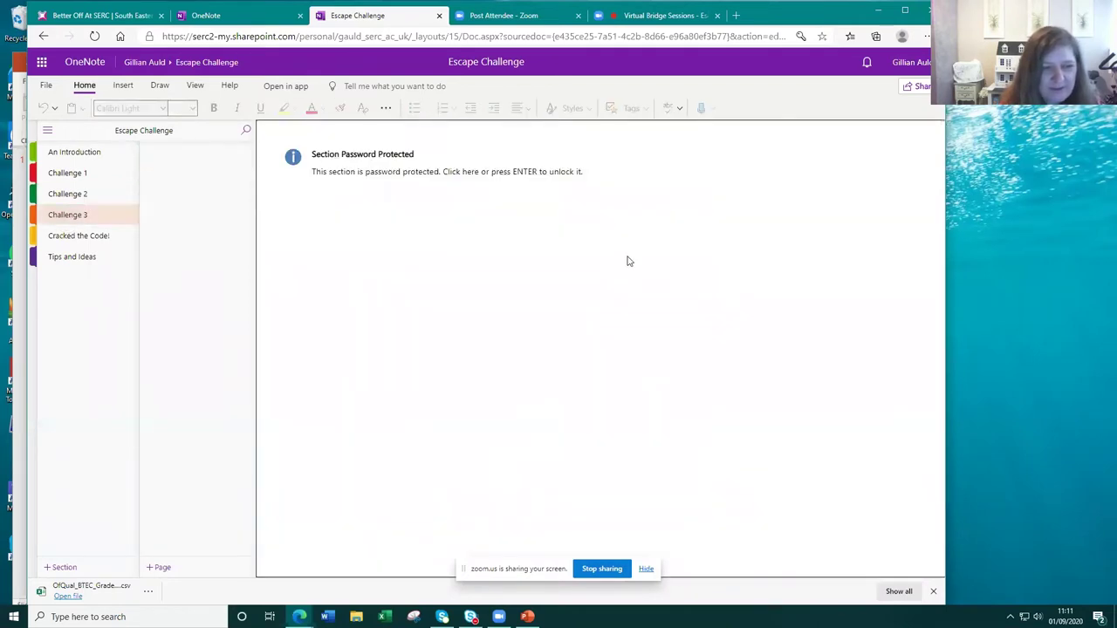
- Enter the five-character password for Challenge 3 in the Protected Section dialog and confirm
left_click(535, 177)
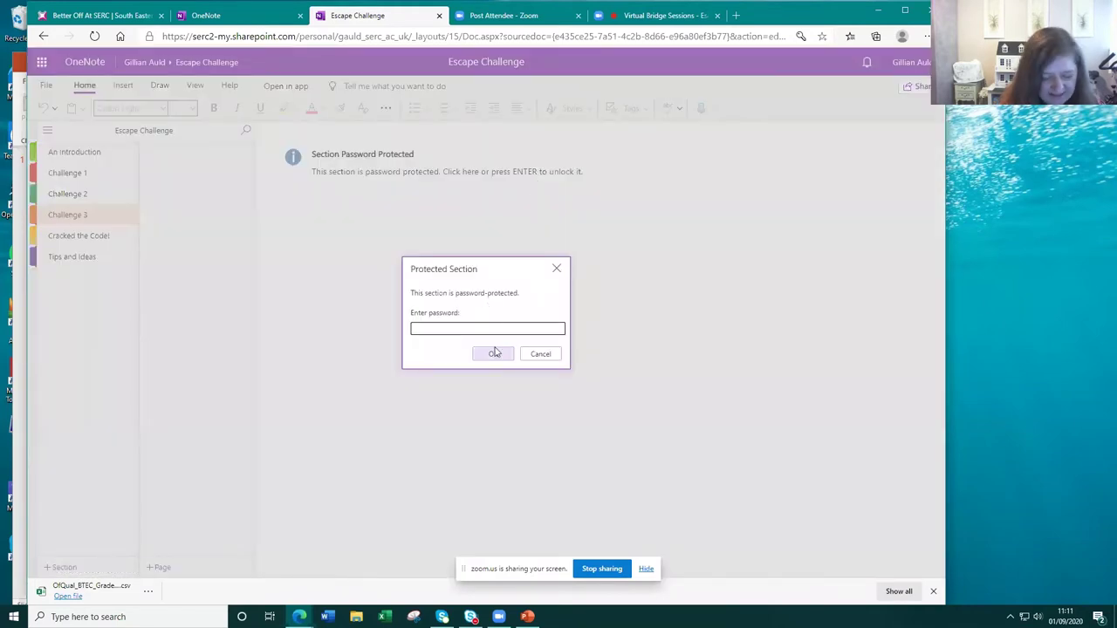
type("e")
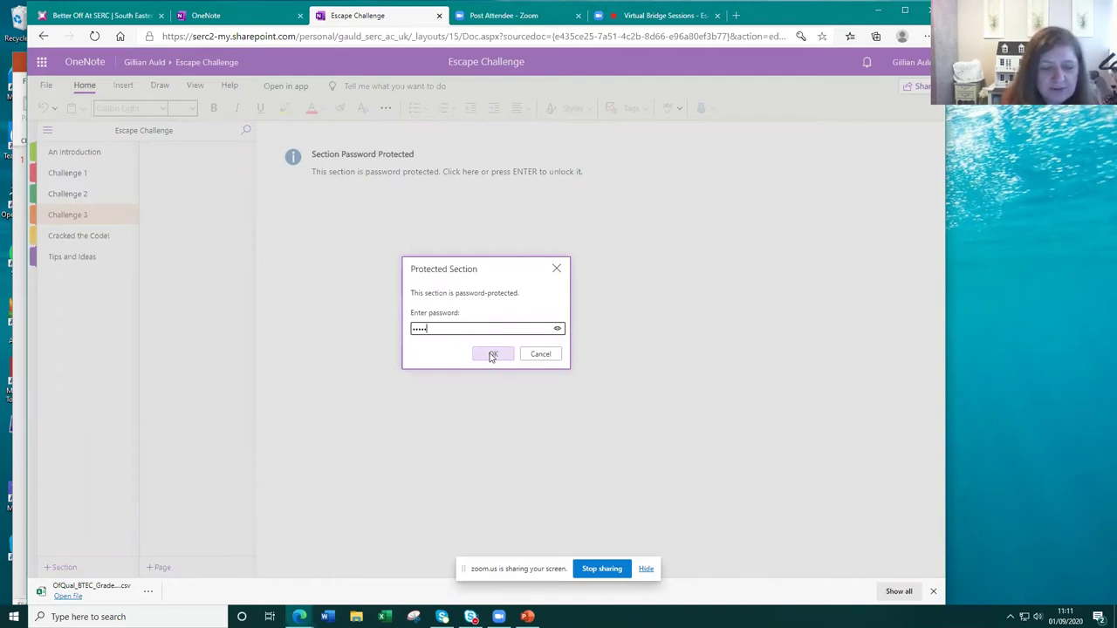
left_click(491, 355)
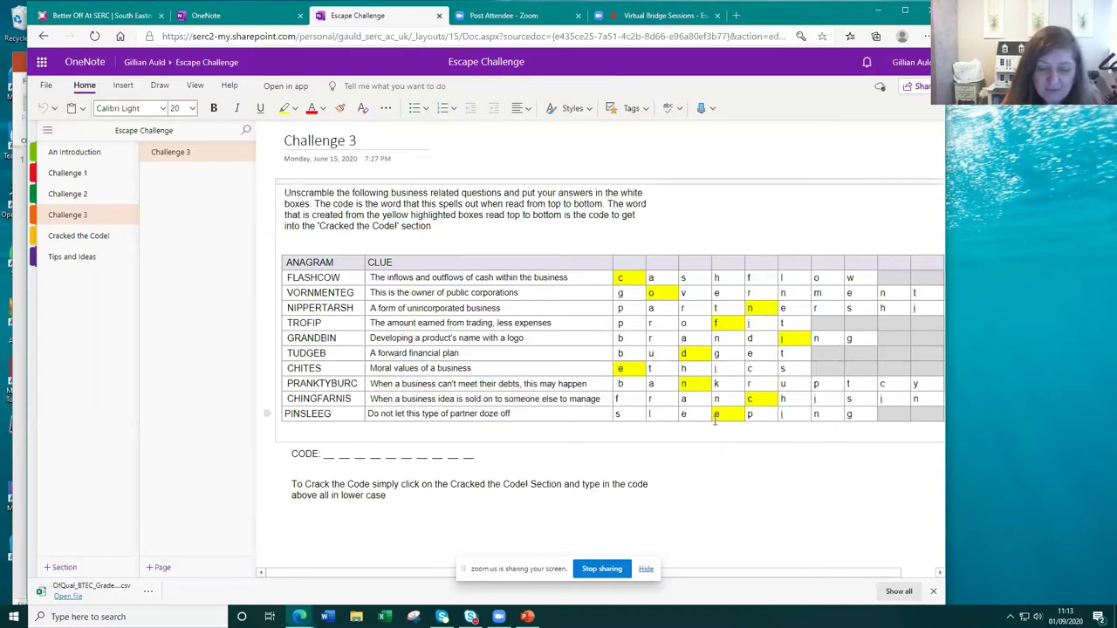
- Switch from the completed Challenge 3 anagram page to the Cracked the Code! section
left_click(70, 238)
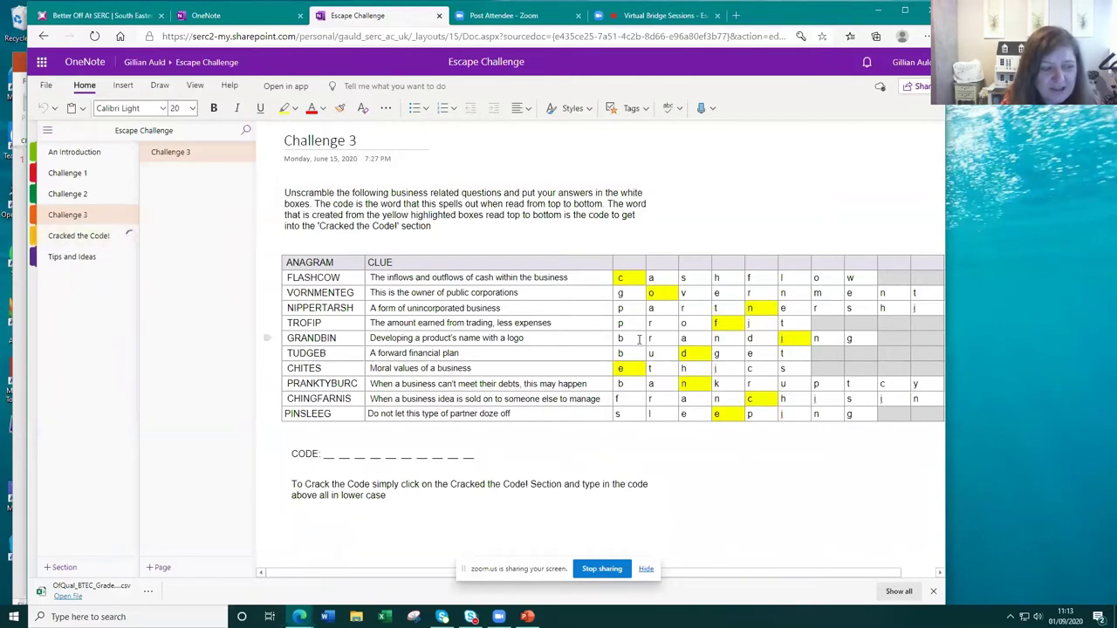
- Unlock the Cracked the Code! section by submitting its password in the Protected Section dialog
left_click(532, 173)
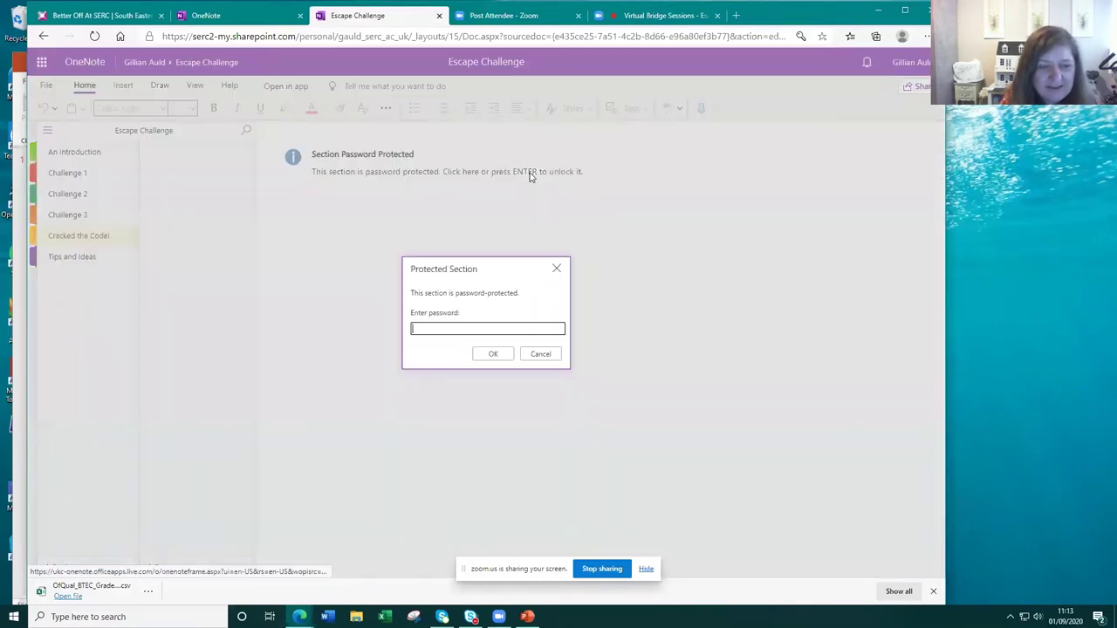
type("c")
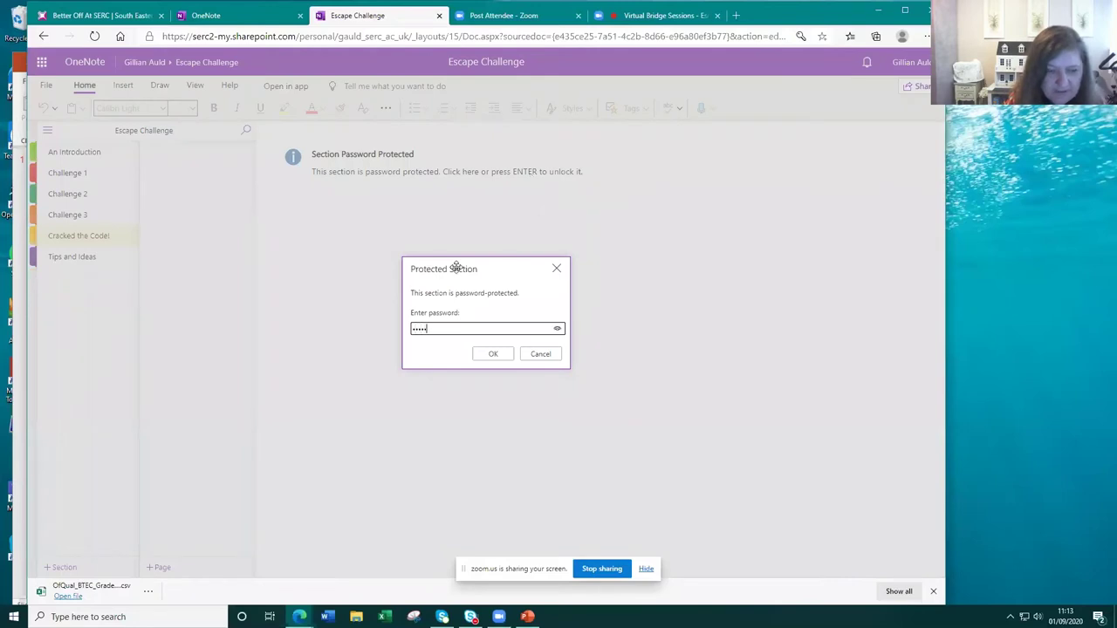
left_click(487, 352)
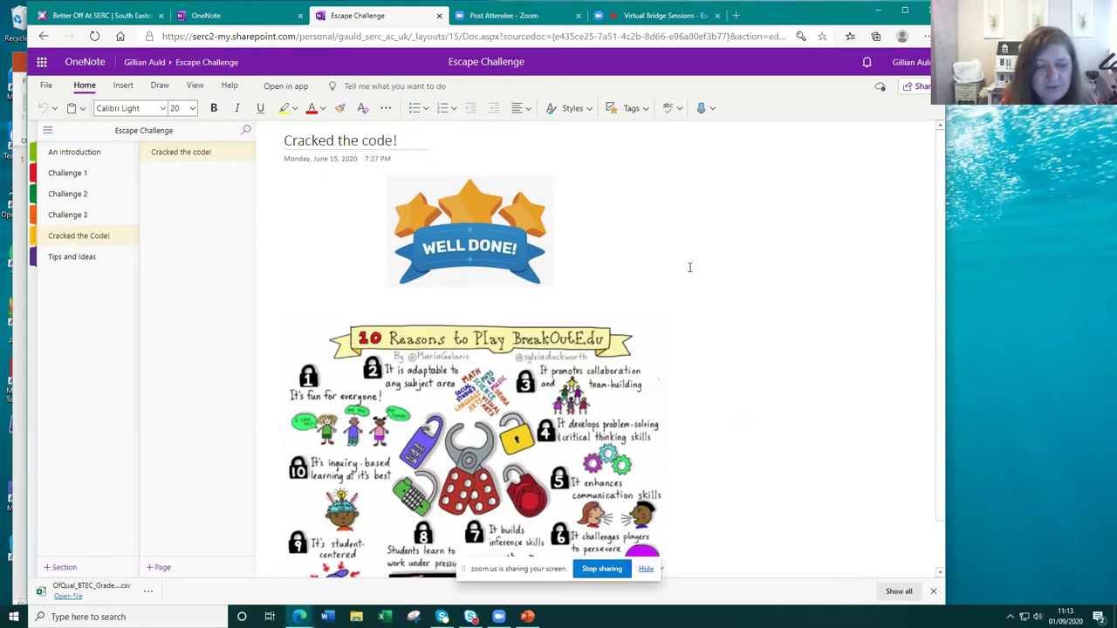
- Scroll through the Cracked the code! page, then close the Escape Challenge browser tab
scroll(688, 273, "down", 1)
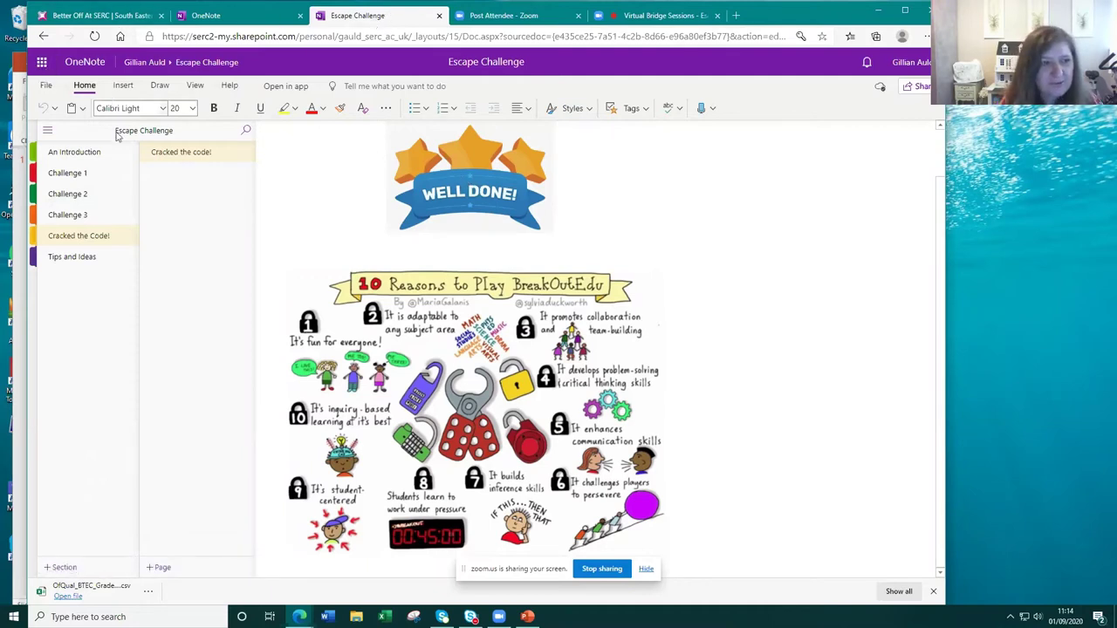
left_click(439, 16)
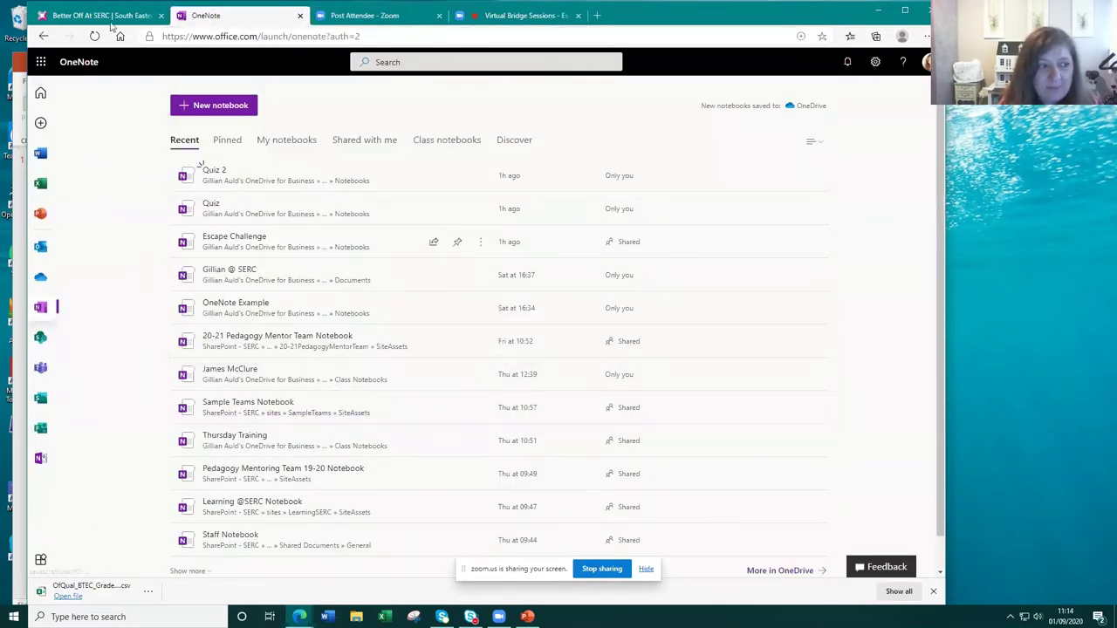
left_click(42, 63)
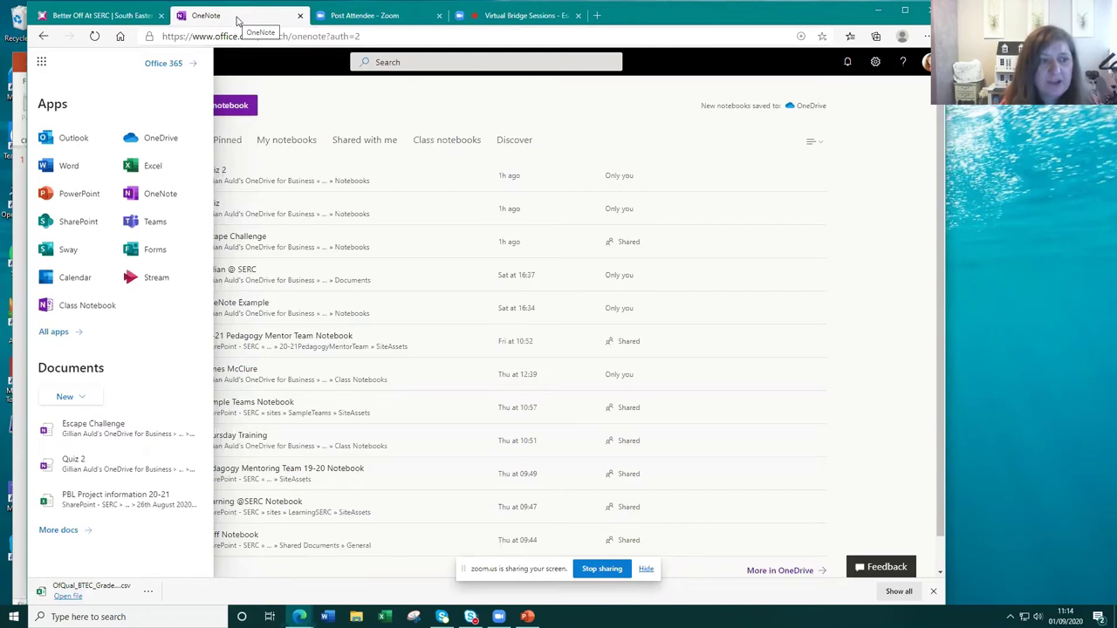
left_click(367, 100)
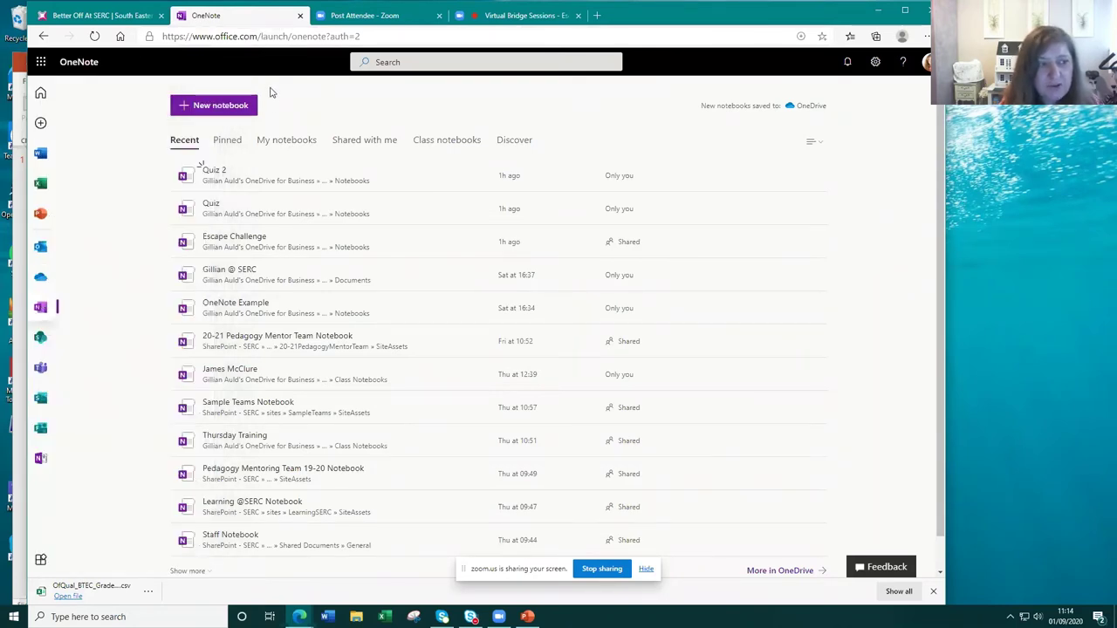
left_click(300, 16)
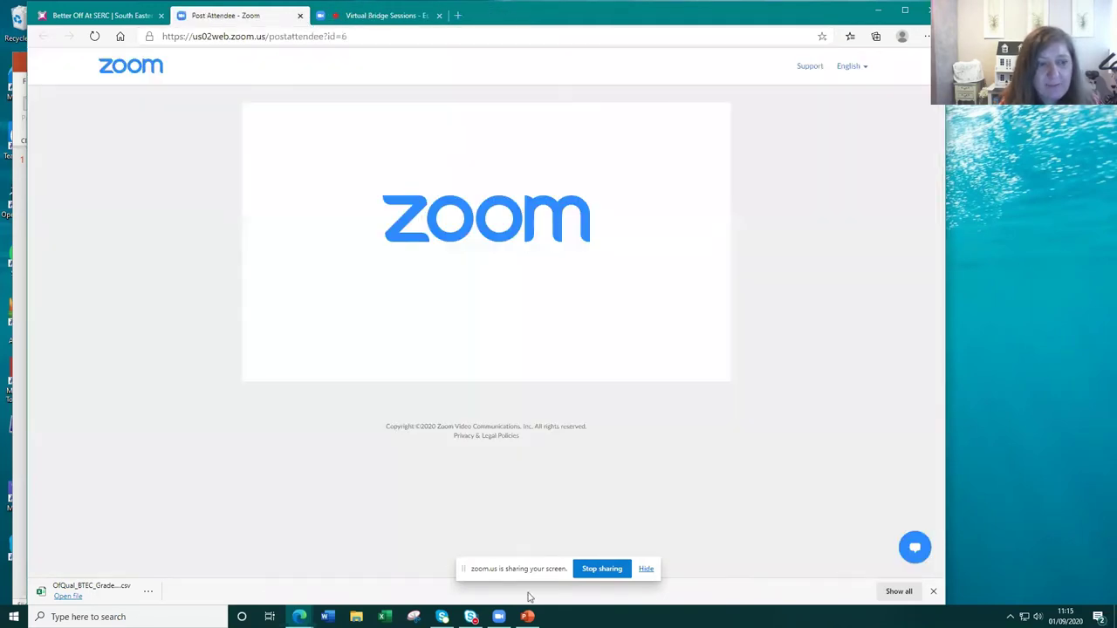
- Switch to the SERC website tab and open the Staff Intranet from its footer link
left_click(102, 15)
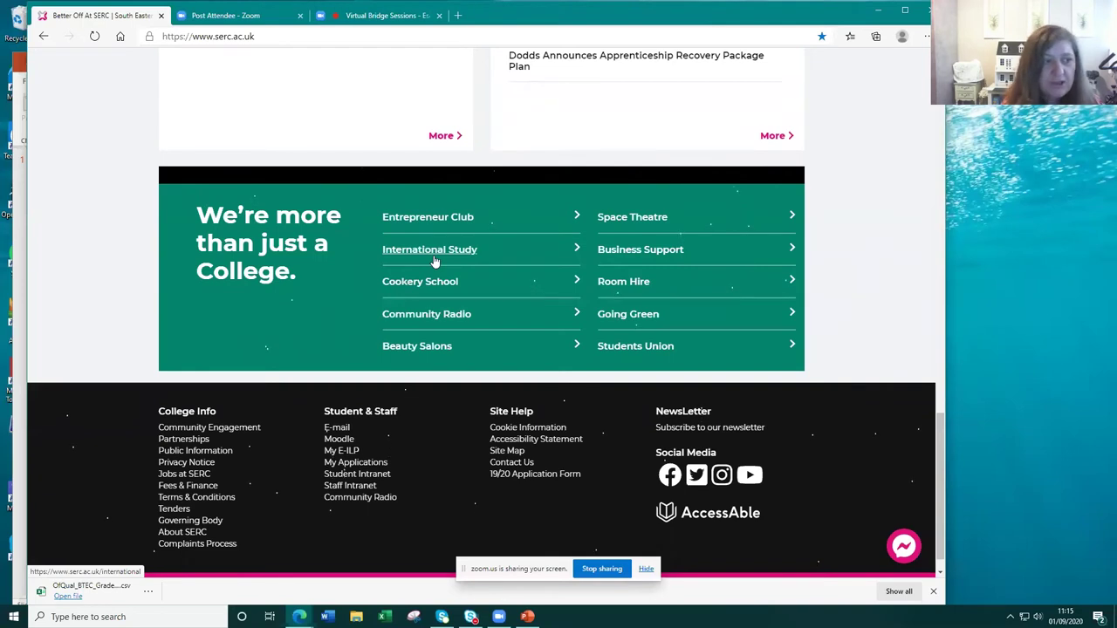
left_click(353, 486)
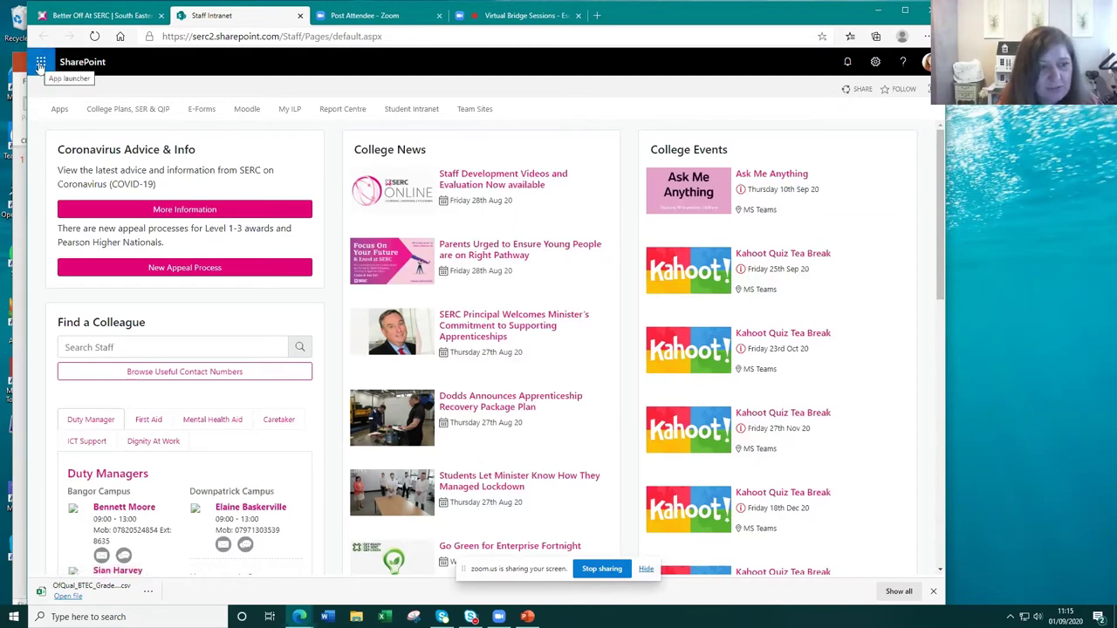
left_click(40, 64)
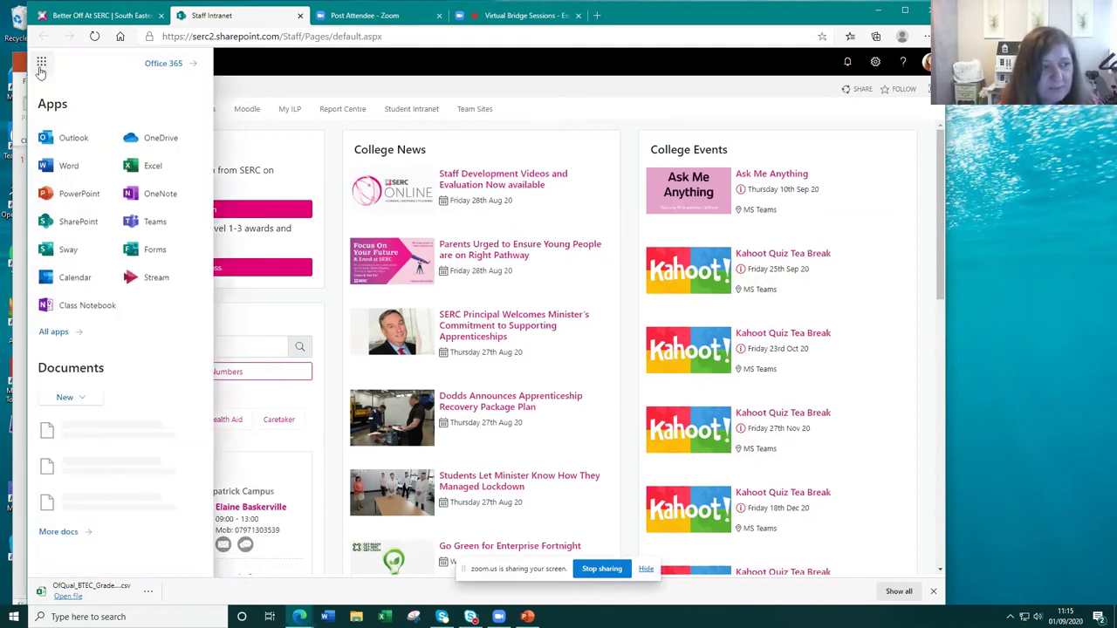
- From the OneNote notebook list, create a new notebook called 'Tuesday Quiz'
left_click(150, 194)
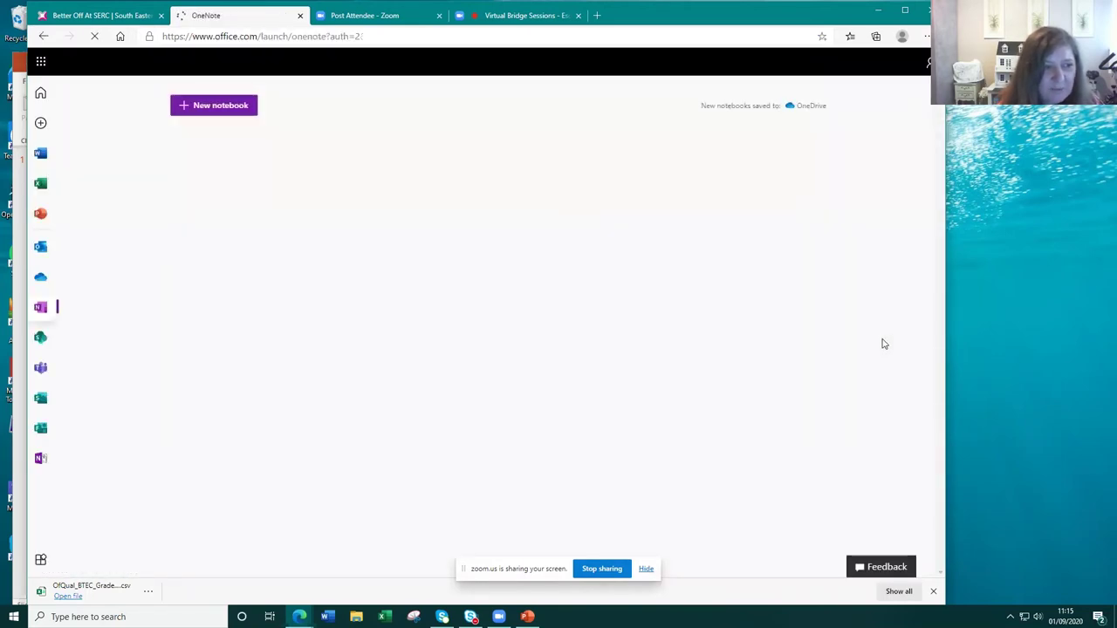
left_click(220, 107)
left_click(522, 303)
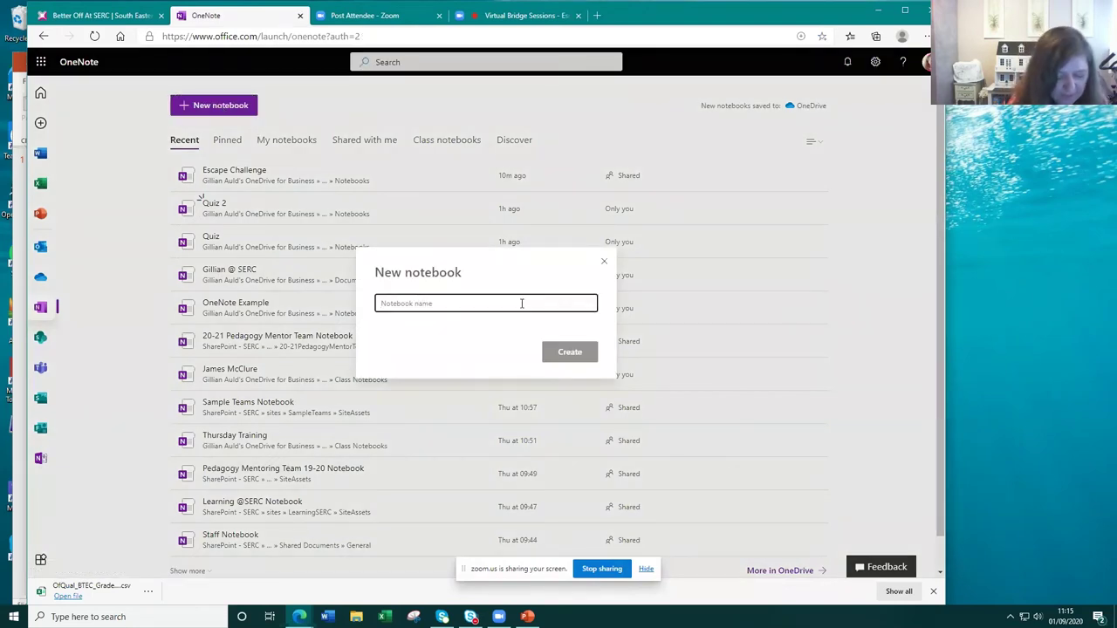
type("Tuesday")
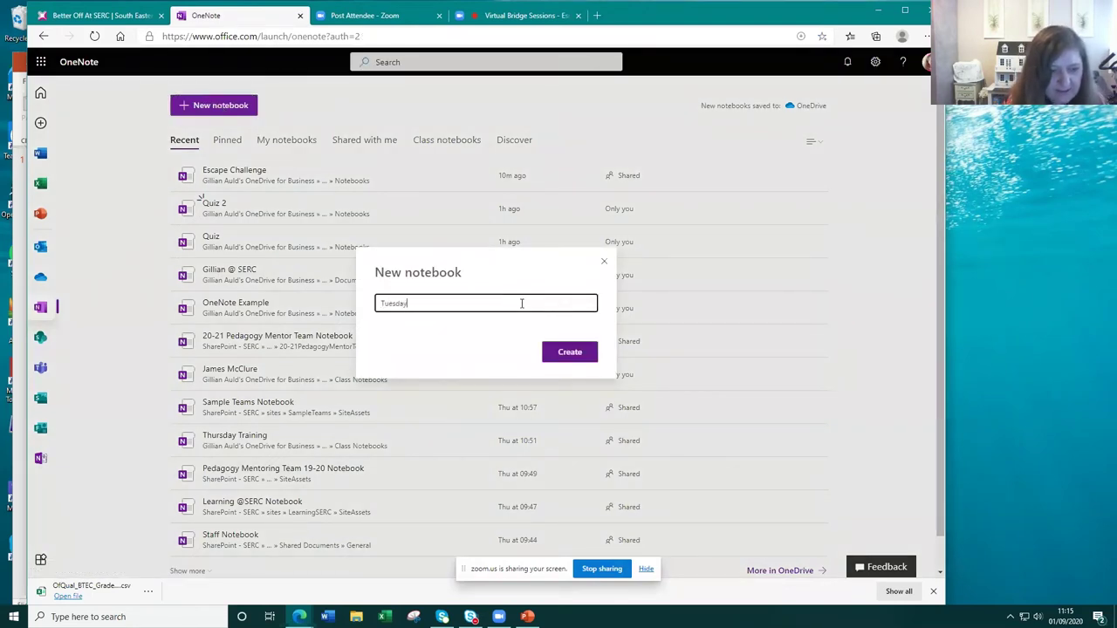
type(" Quiz")
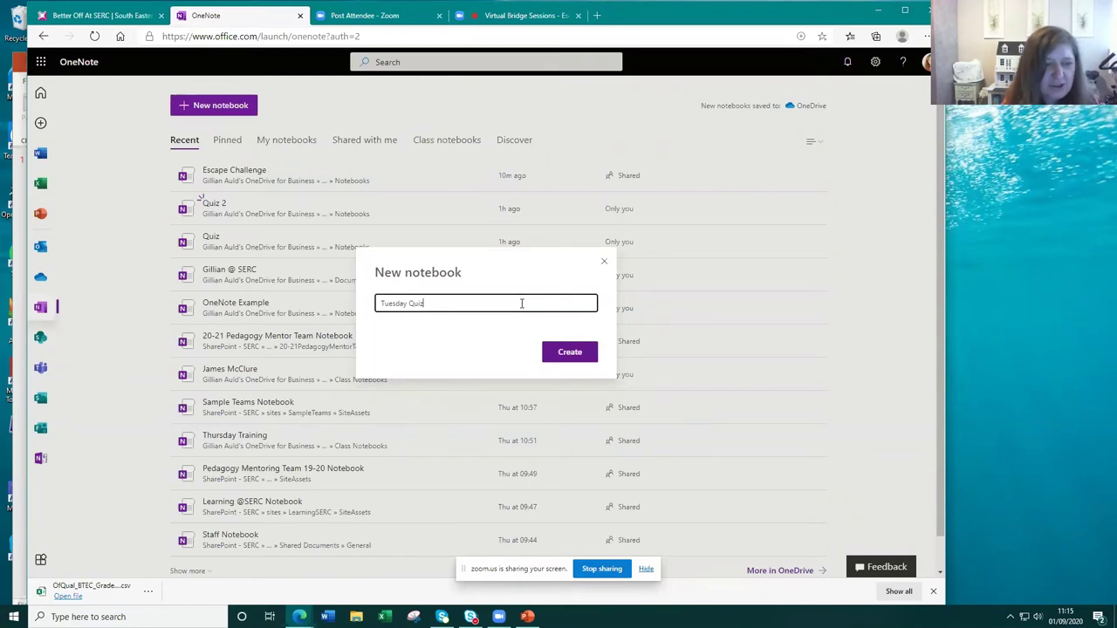
left_click(569, 352)
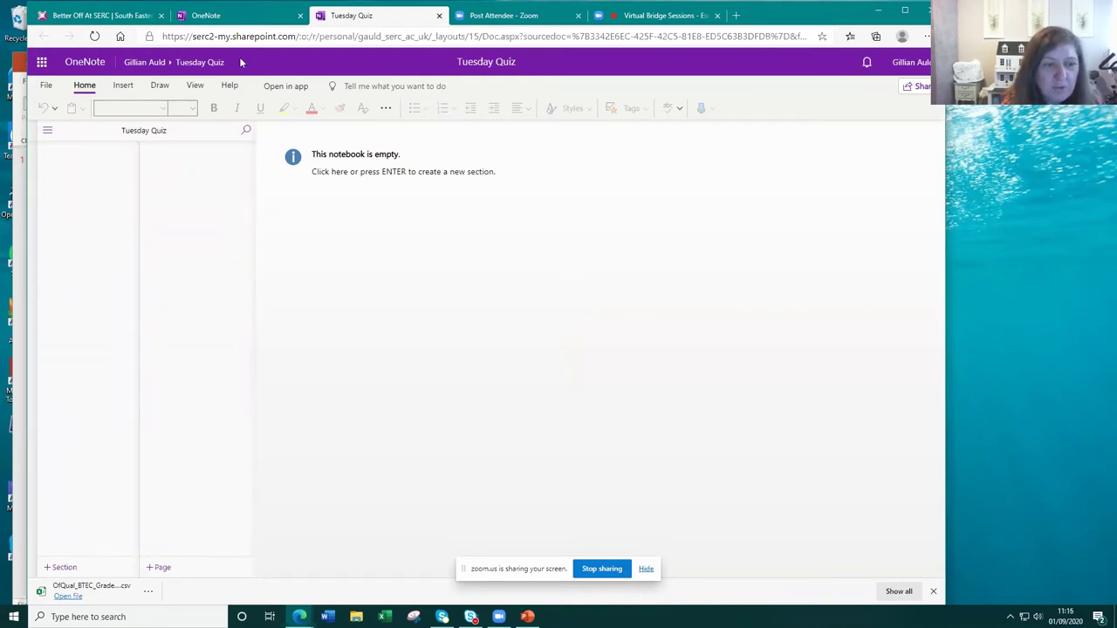
- Create the notebook's first section, named Introduction
left_click(423, 176)
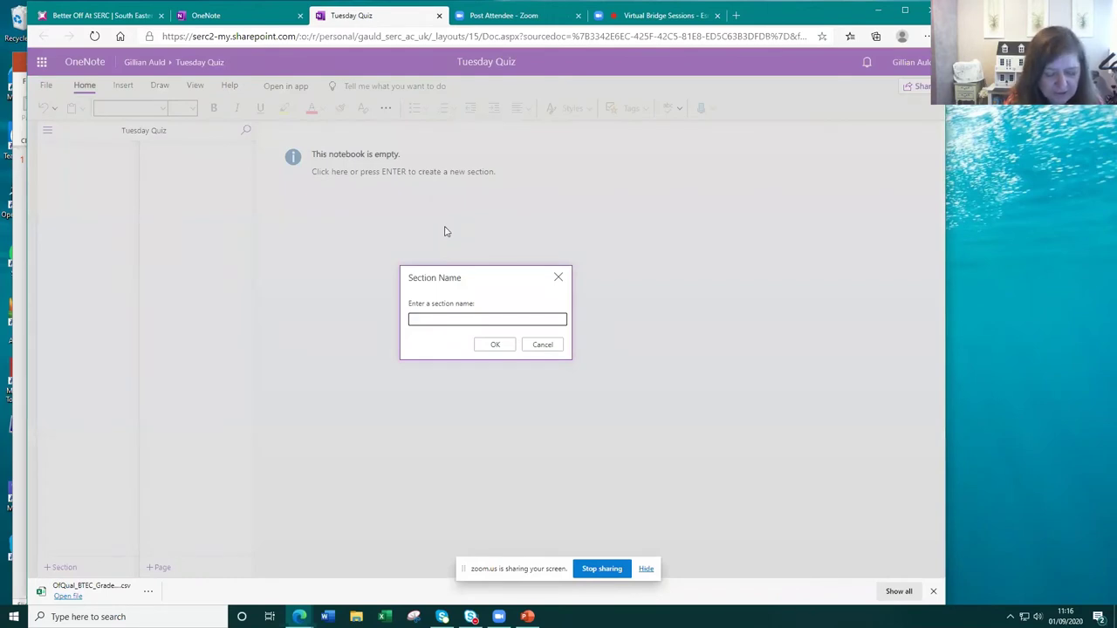
type("Intr")
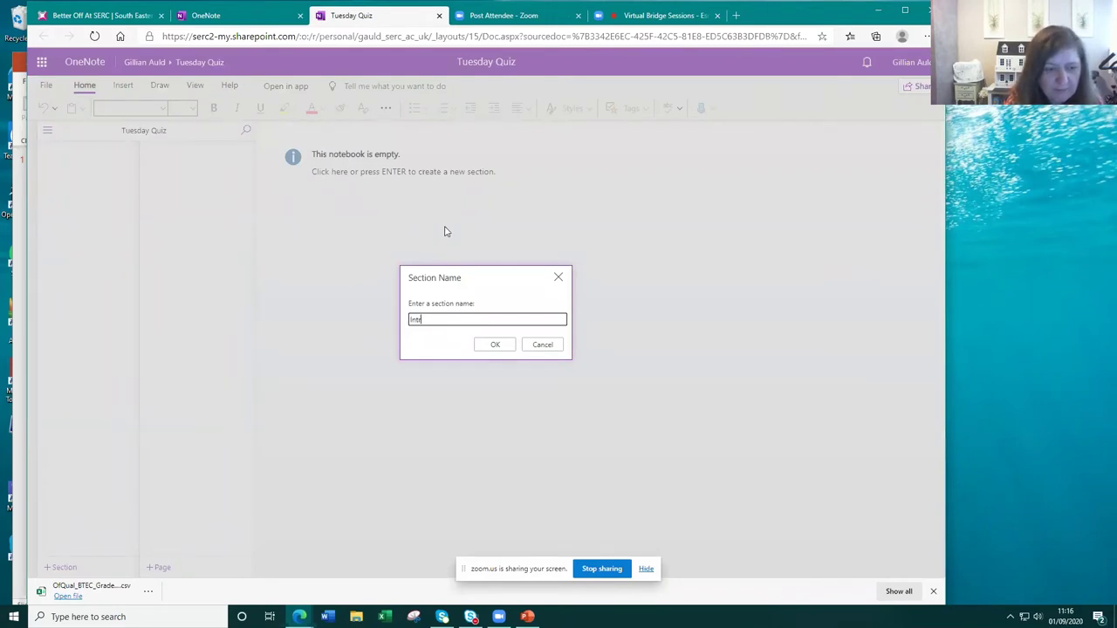
type("oduction")
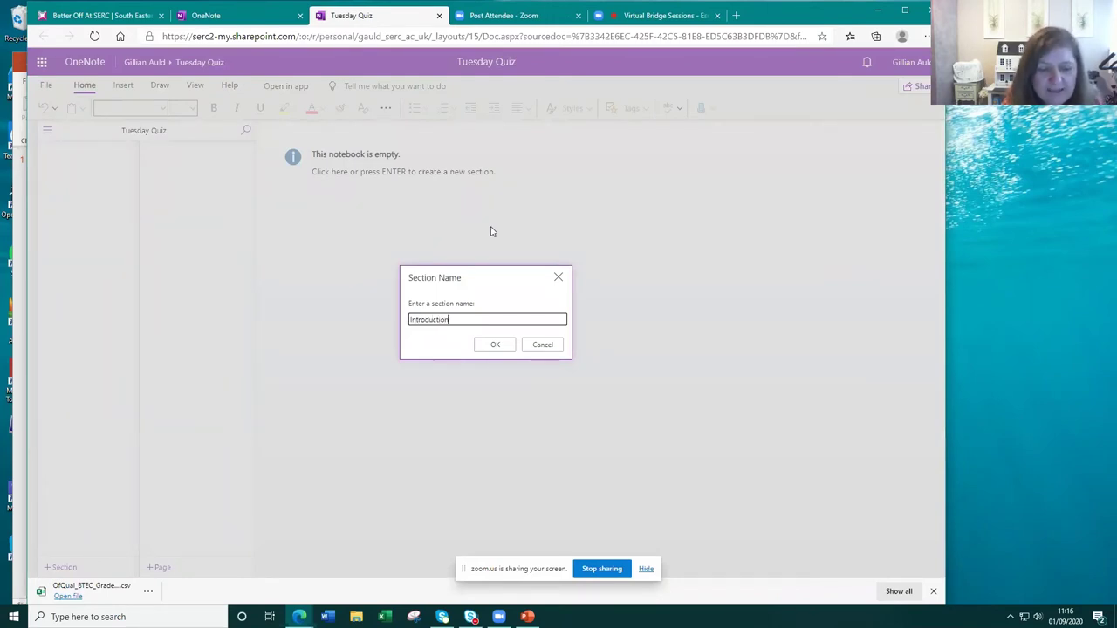
left_click(497, 350)
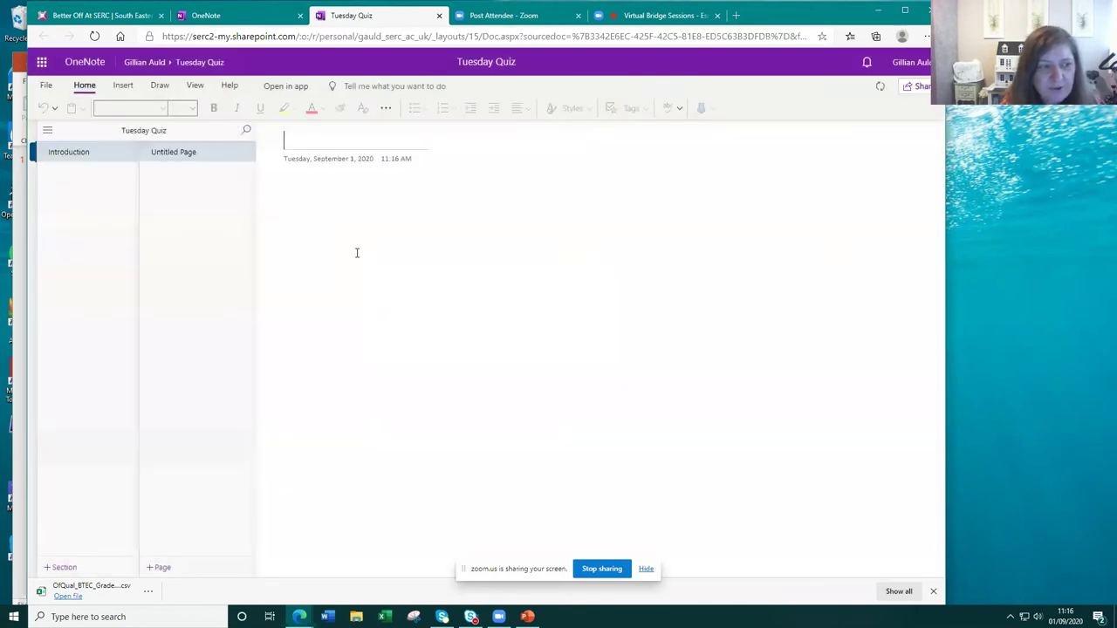
- Title the page Introduction, explain the task and the first code, then add 'escape' below
type("Introduction")
key("Return")
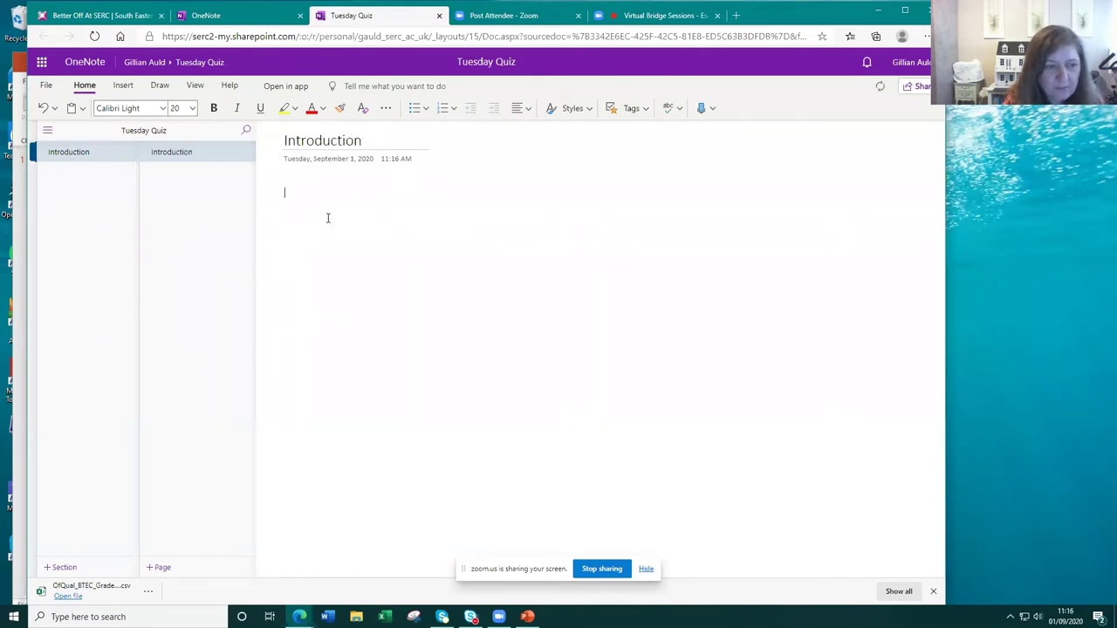
type("This ")
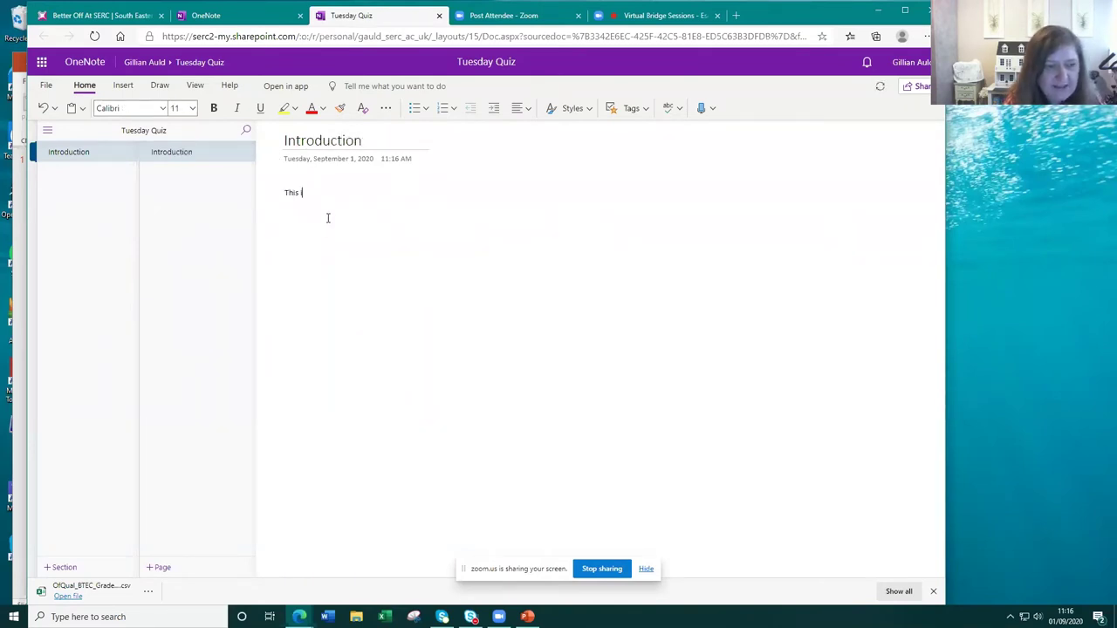
type("is the section that you ")
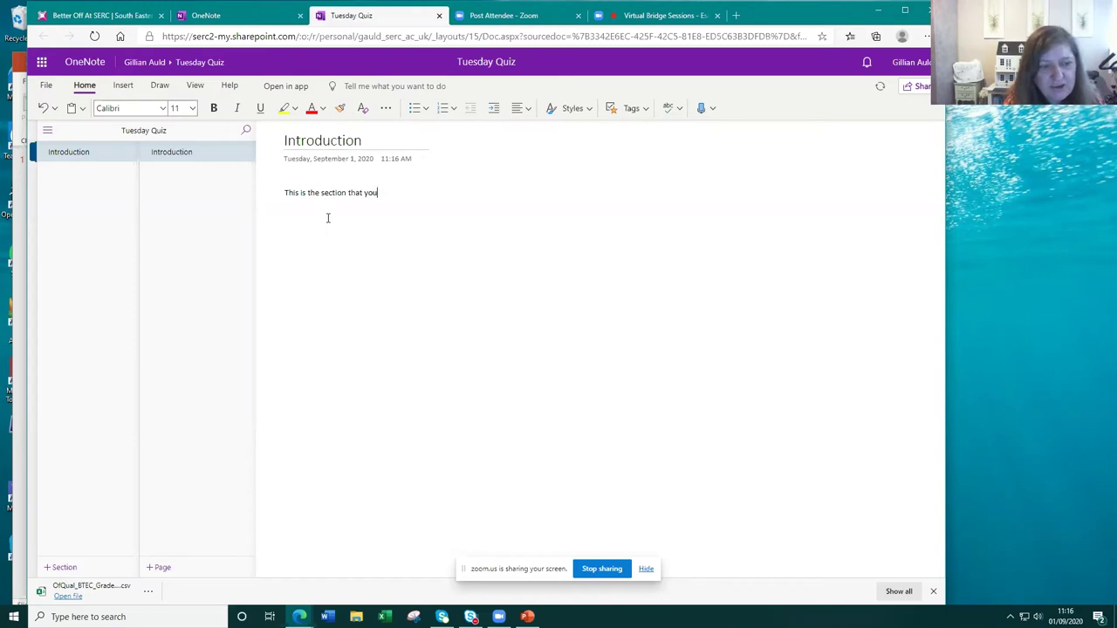
type("tell people wh")
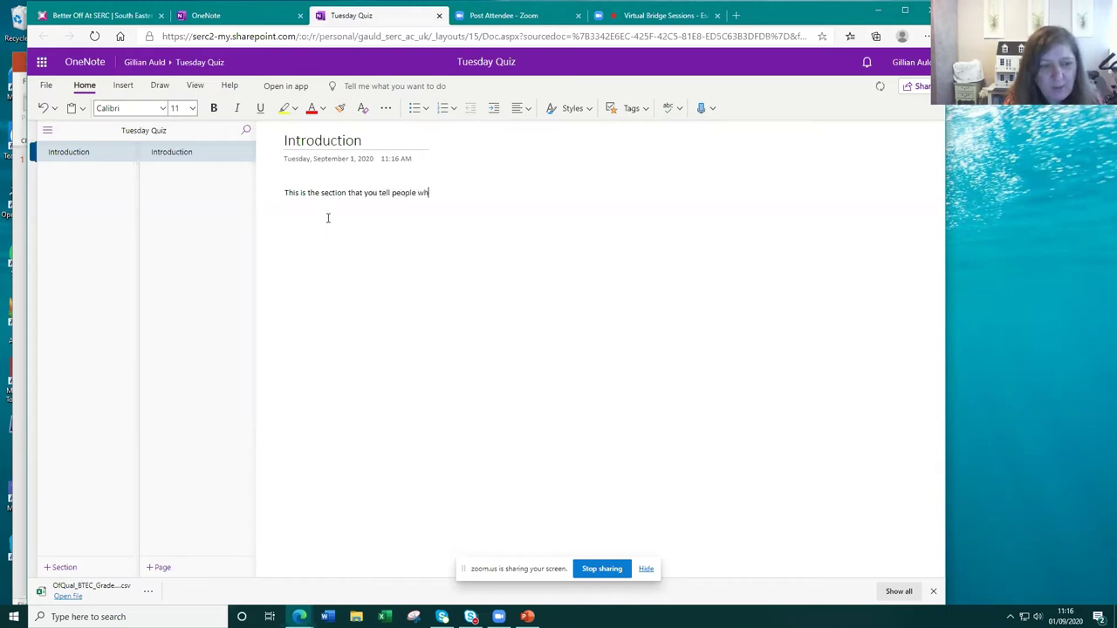
type("at they are doin")
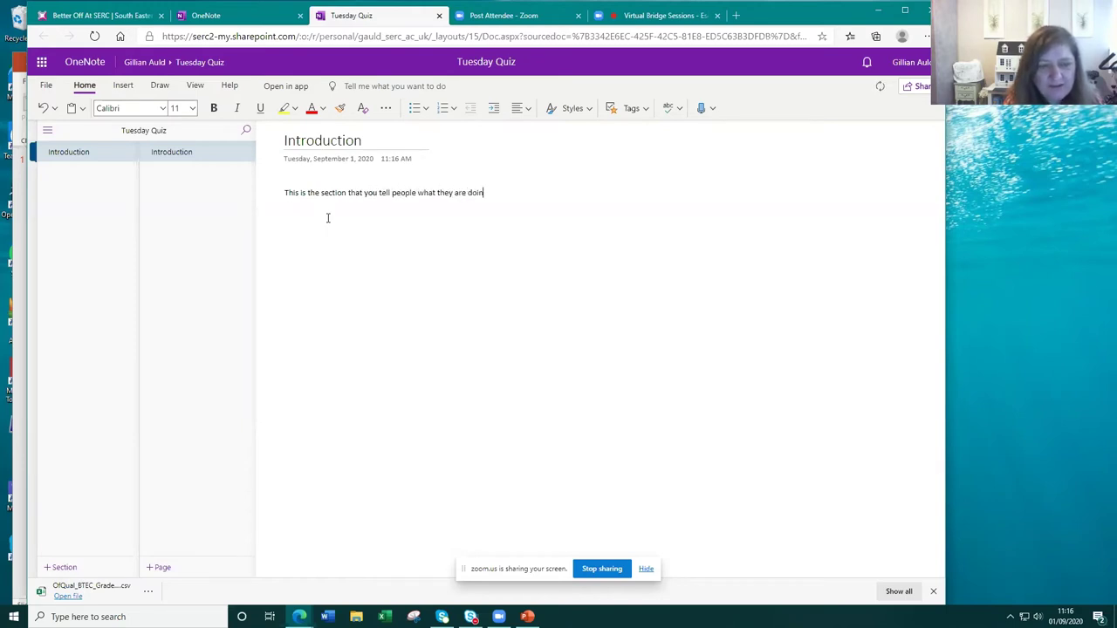
type("g and put the first code in")
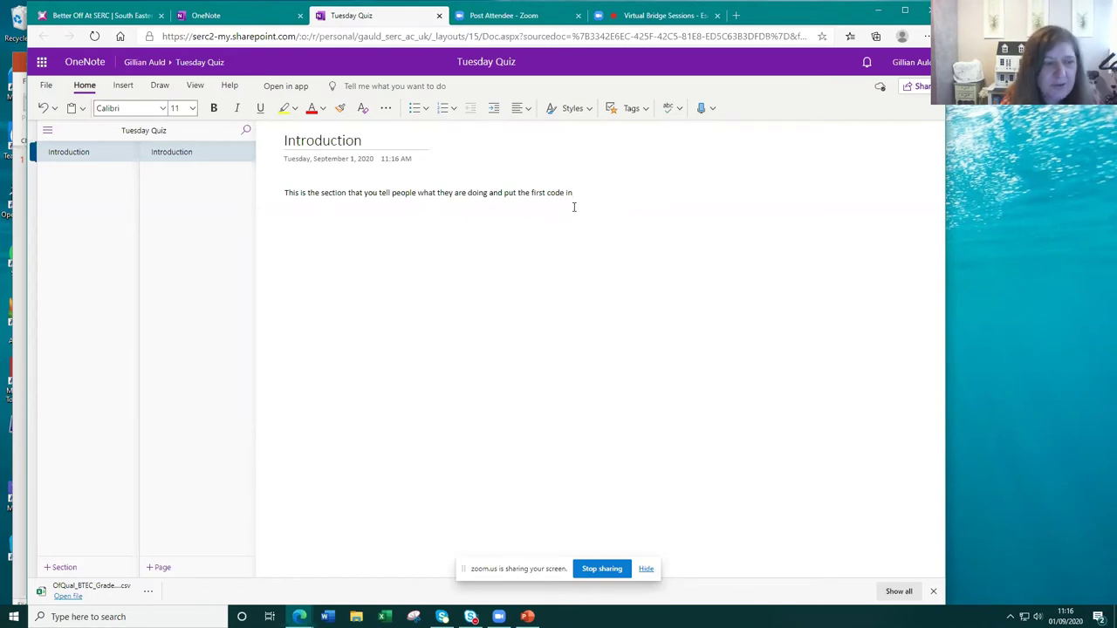
key("Return")
type("escape")
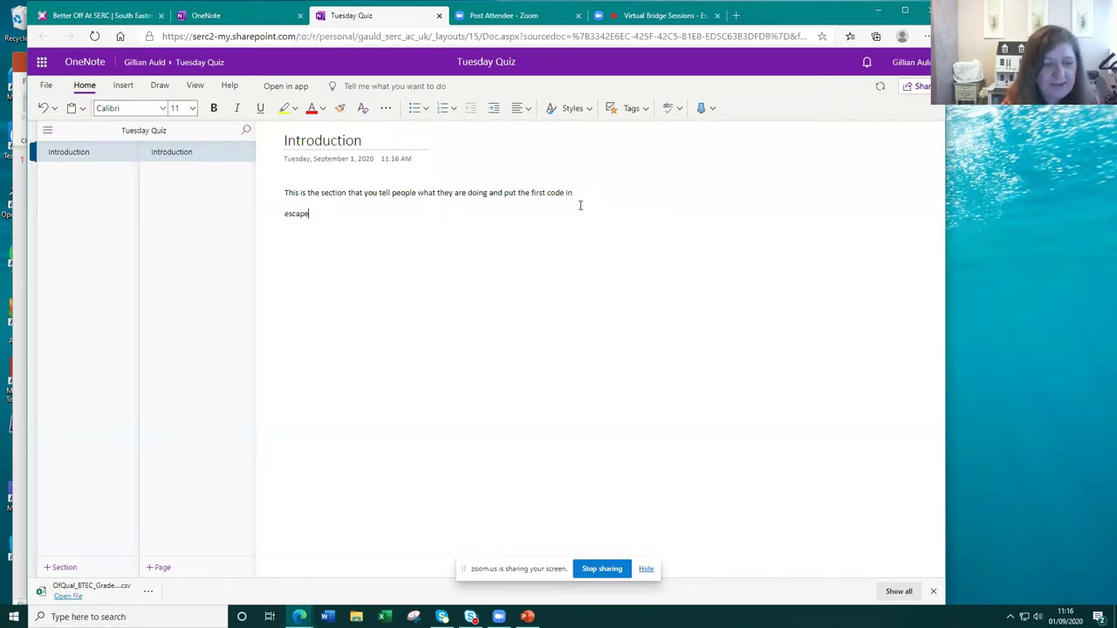
- Add a new section named Question 1, replacing the earlier names Task 1 and Challenge
left_click(63, 569)
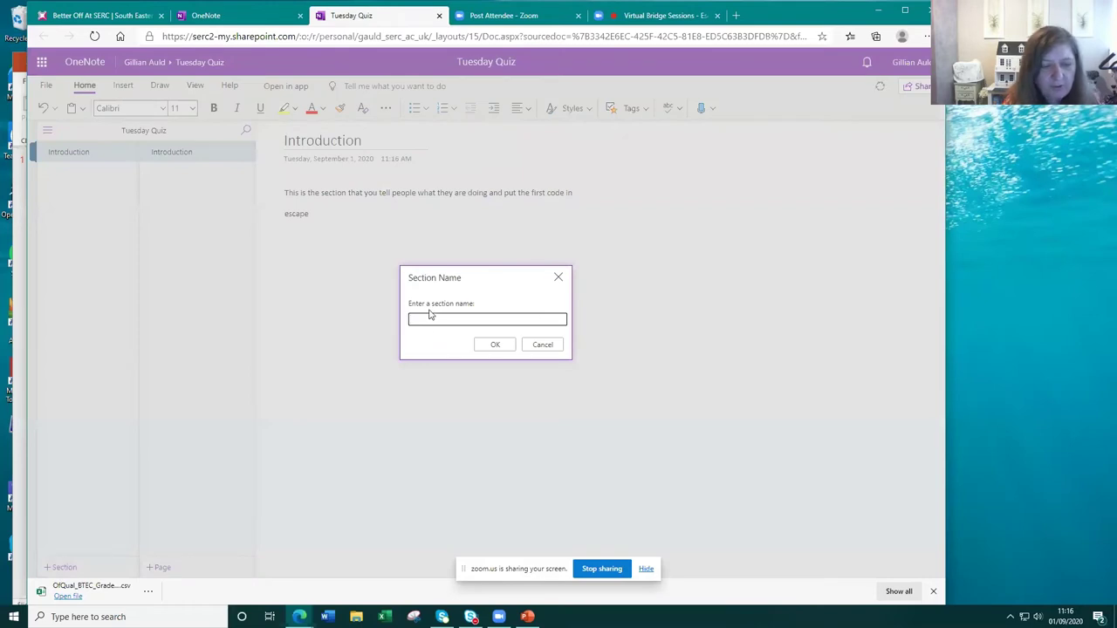
type("Ta")
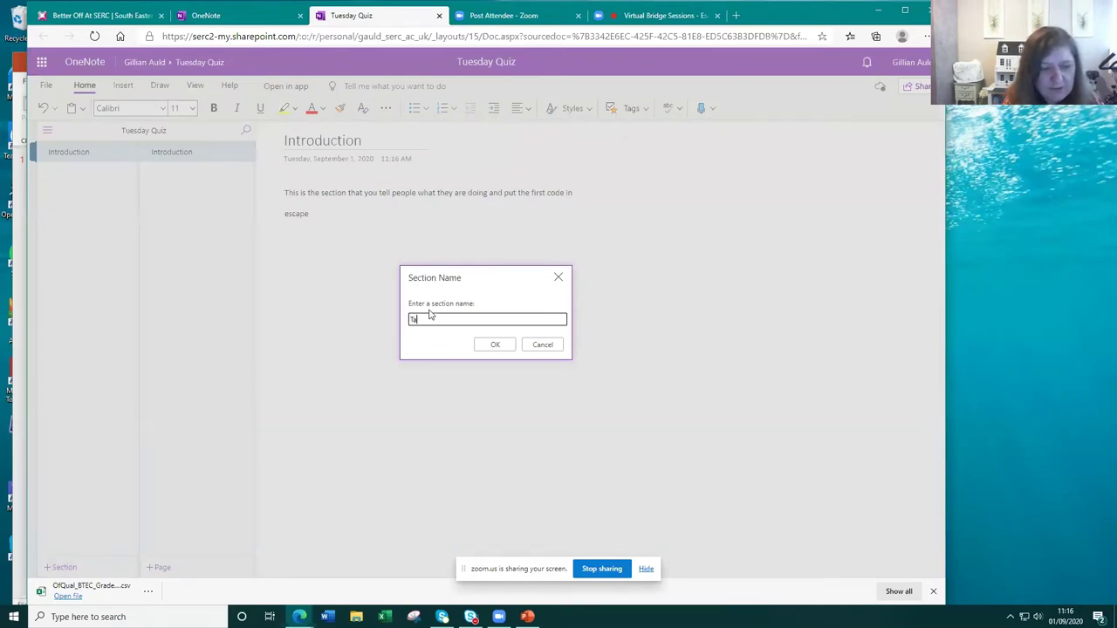
type("sk 1")
key("BackSpace")
key("BackSpace")
key("BackSpace")
key("BackSpace")
key("BackSpace")
key("BackSpace")
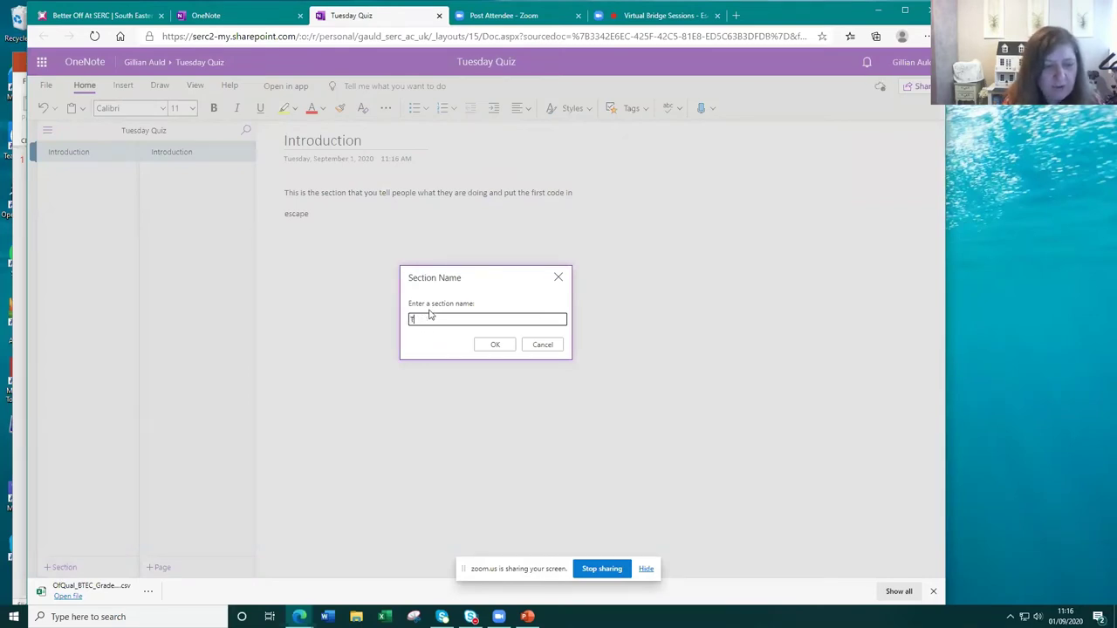
type("Challenge")
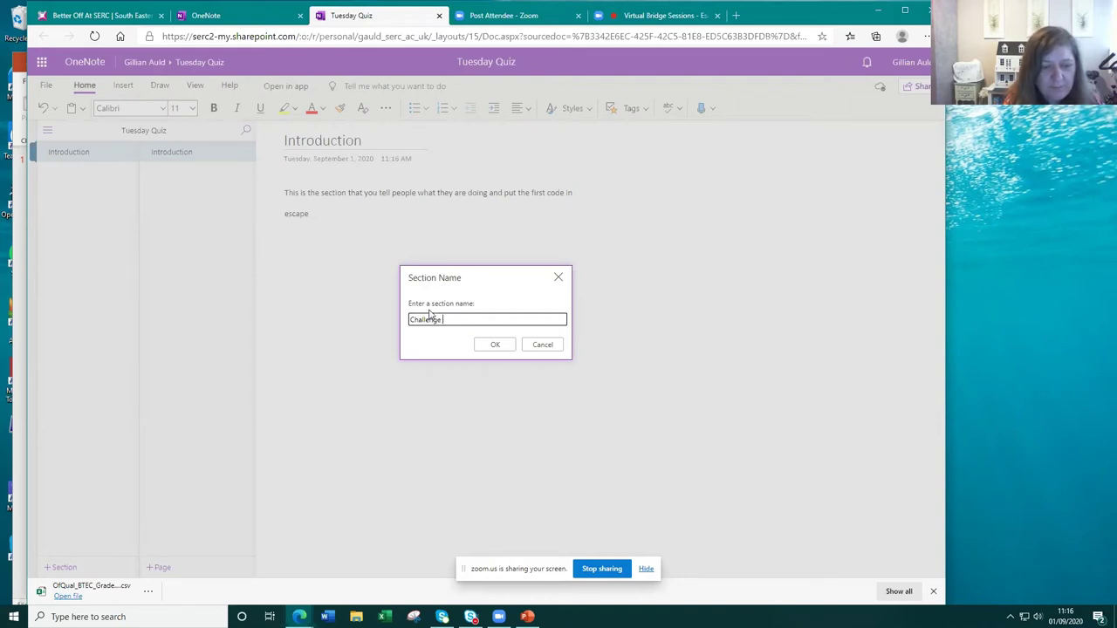
key("BackSpace")
key("BackSpace")
key("BackSpace")
key("BackSpace")
key("BackSpace")
key("BackSpace")
key("BackSpace")
key("BackSpace")
key("BackSpace")
key("BackSpace")
type("Question 1")
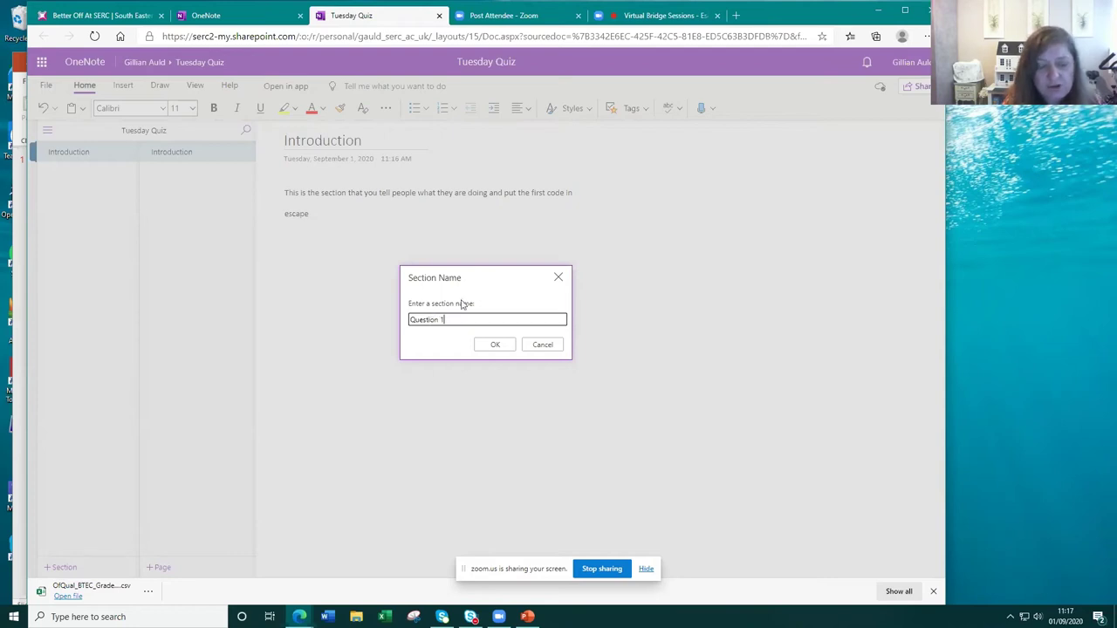
left_click(480, 348)
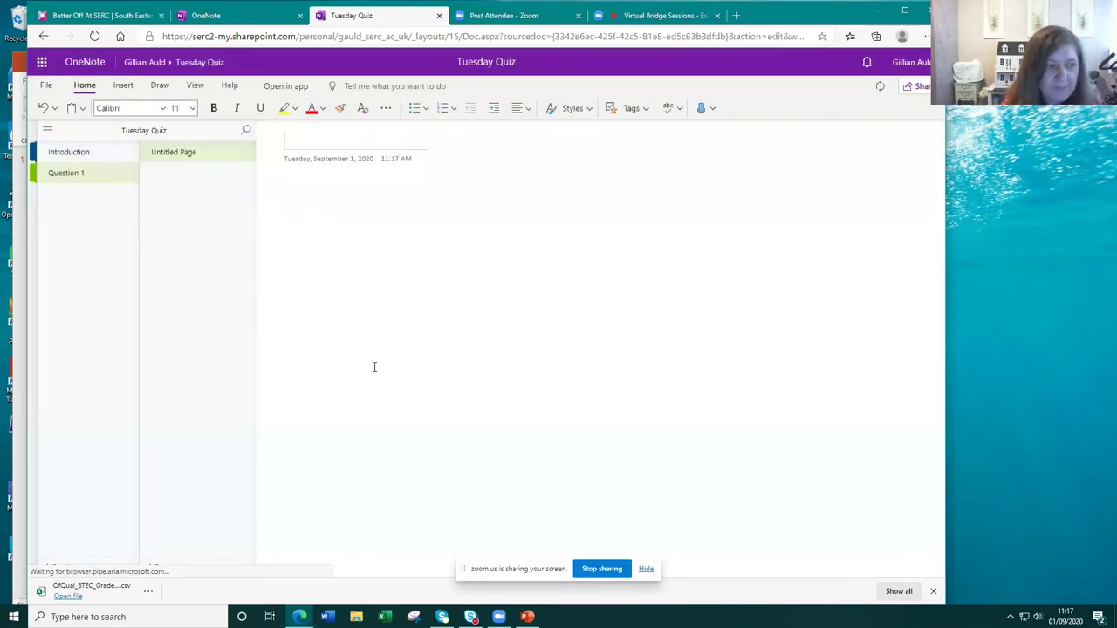
- Title the page Question 1 and write 'This is the first question' in the body
type("Quest")
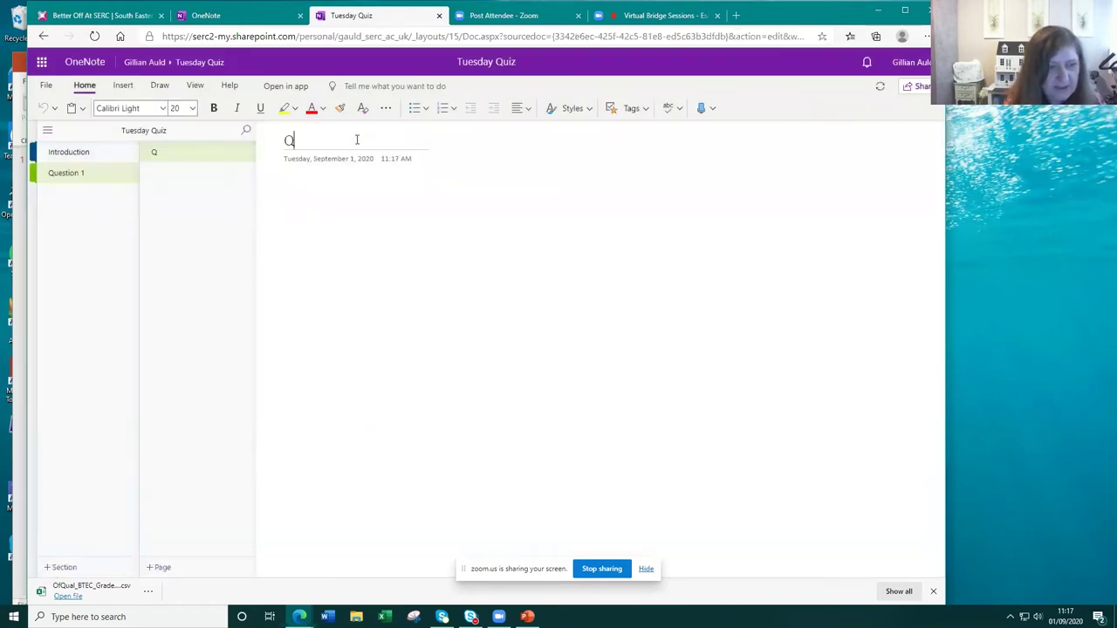
key("BackSpace")
key("BackSpace")
type("stion 1")
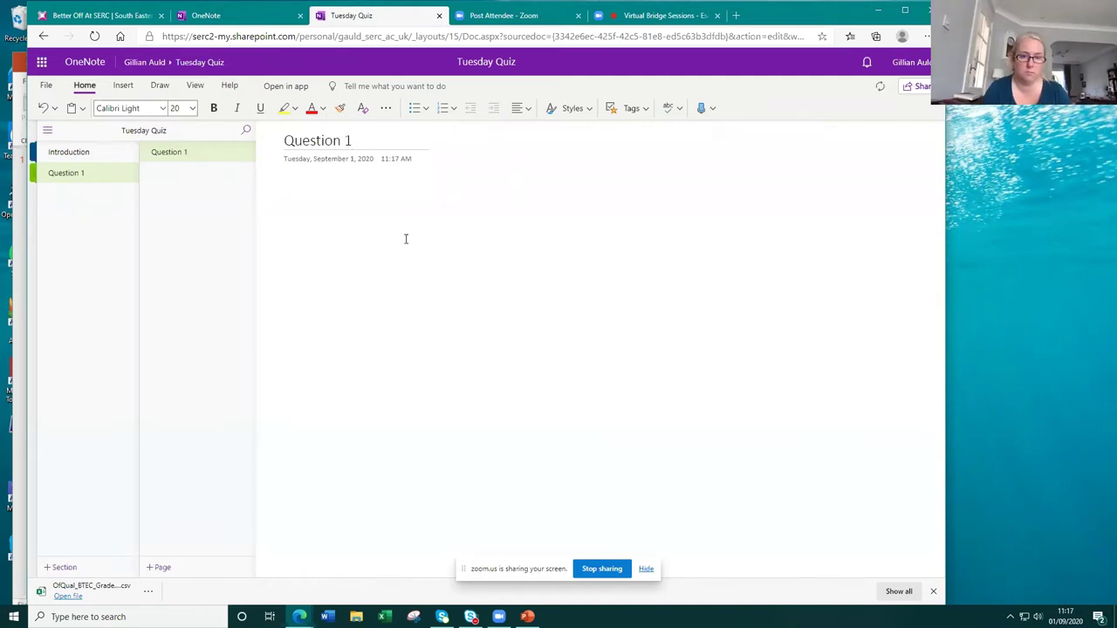
key("Return")
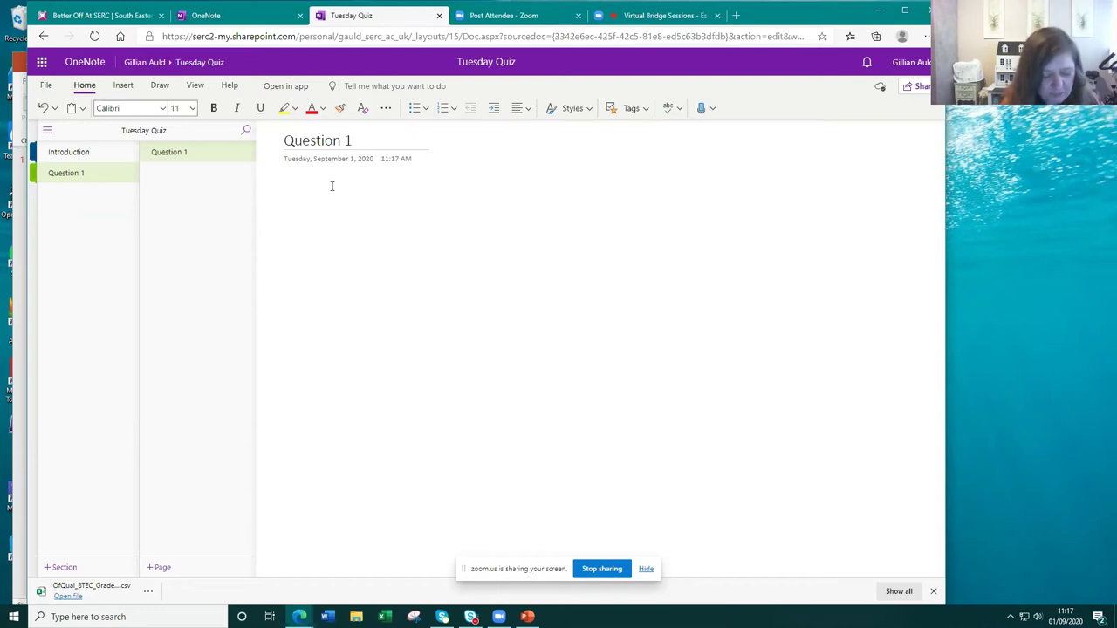
type("This is")
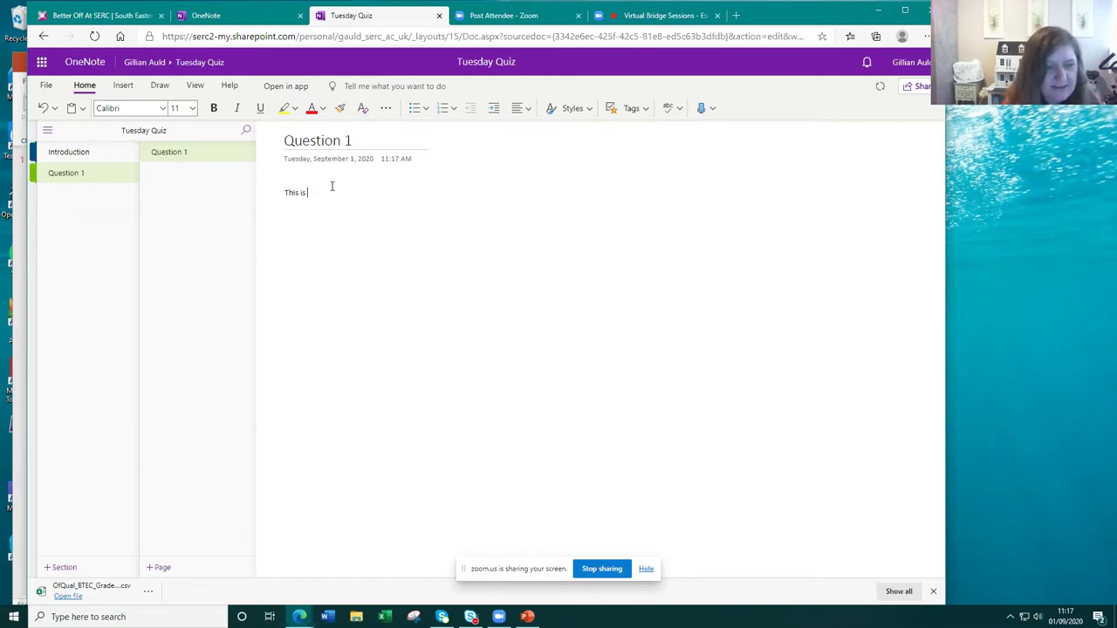
type(" the first question")
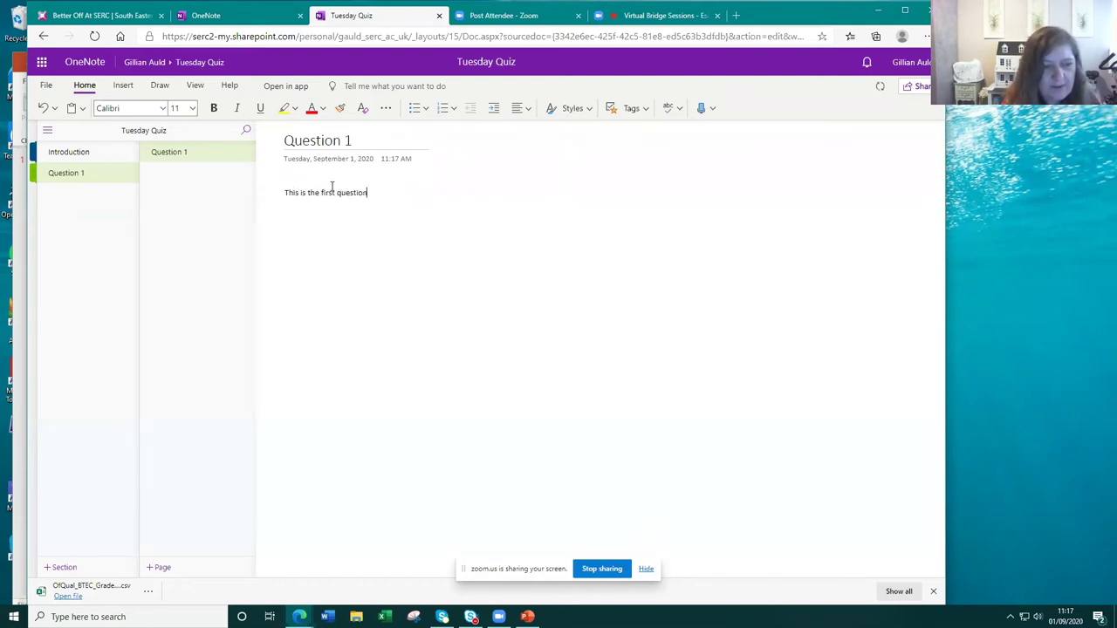
- Add a new section named Question 2
left_click(61, 567)
type("Que")
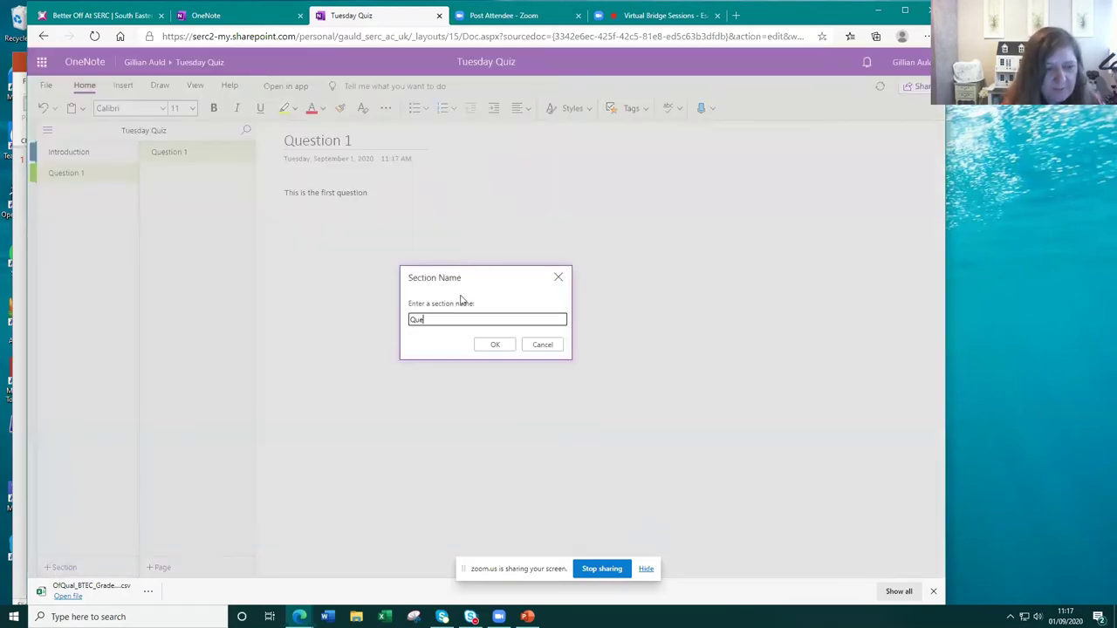
type("stion 2")
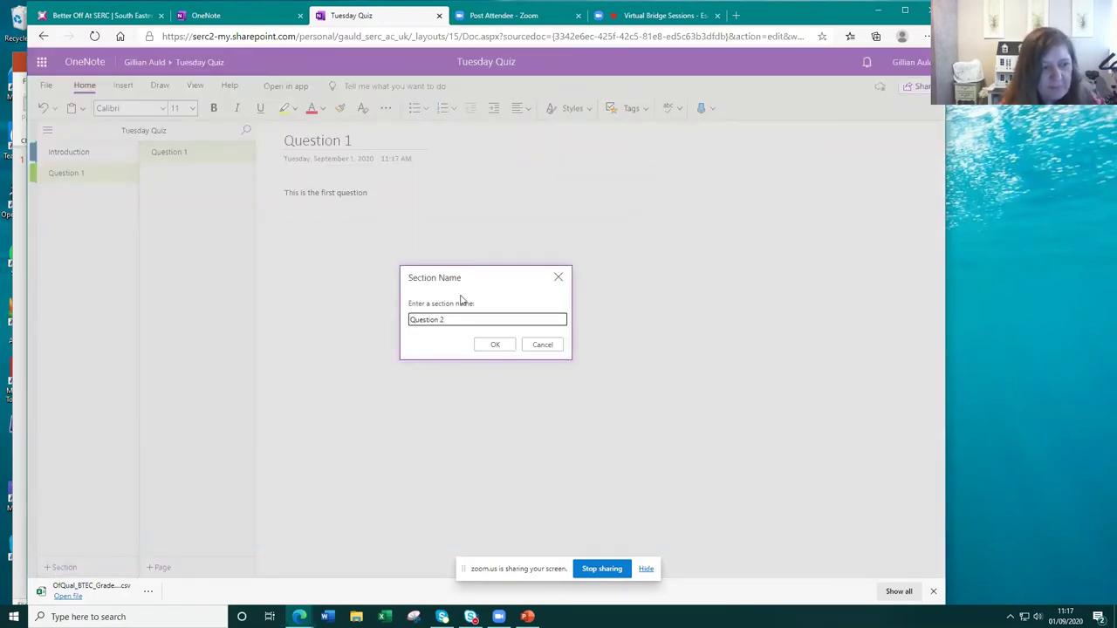
left_click(494, 345)
- Title the page Question 2 and write 'This is question' in the body
left_click(92, 196)
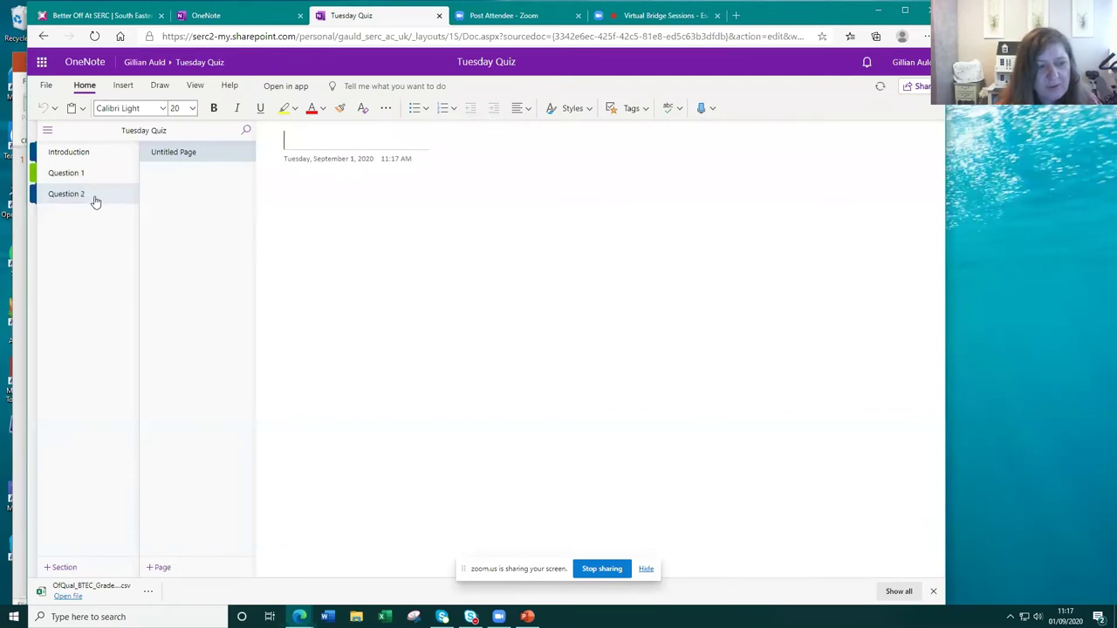
type("ion 2")
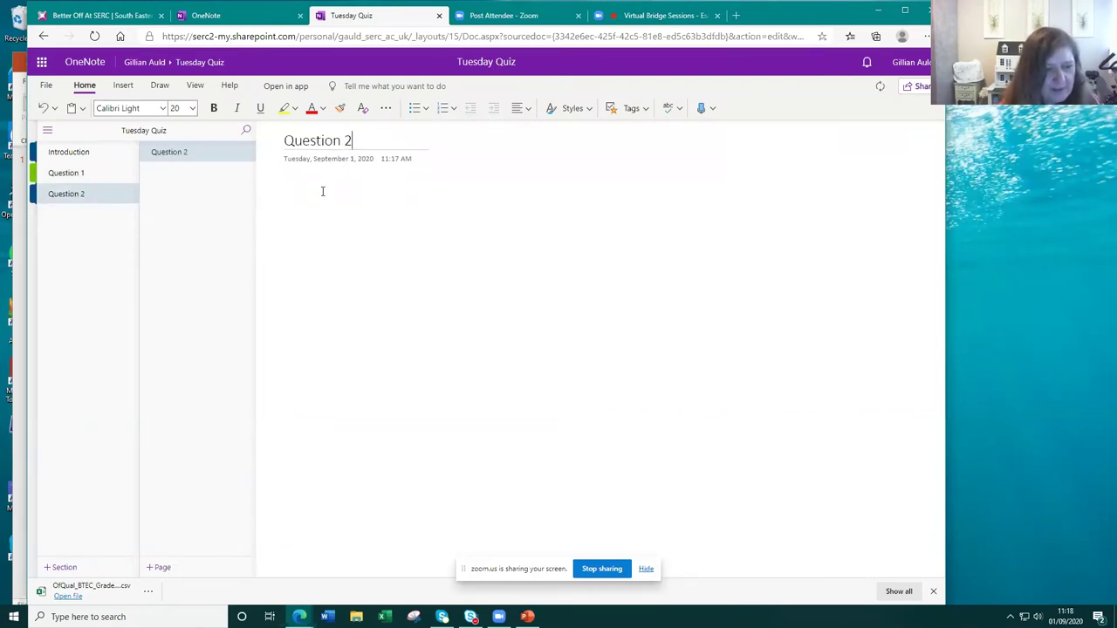
key("Return")
type("This is question 2")
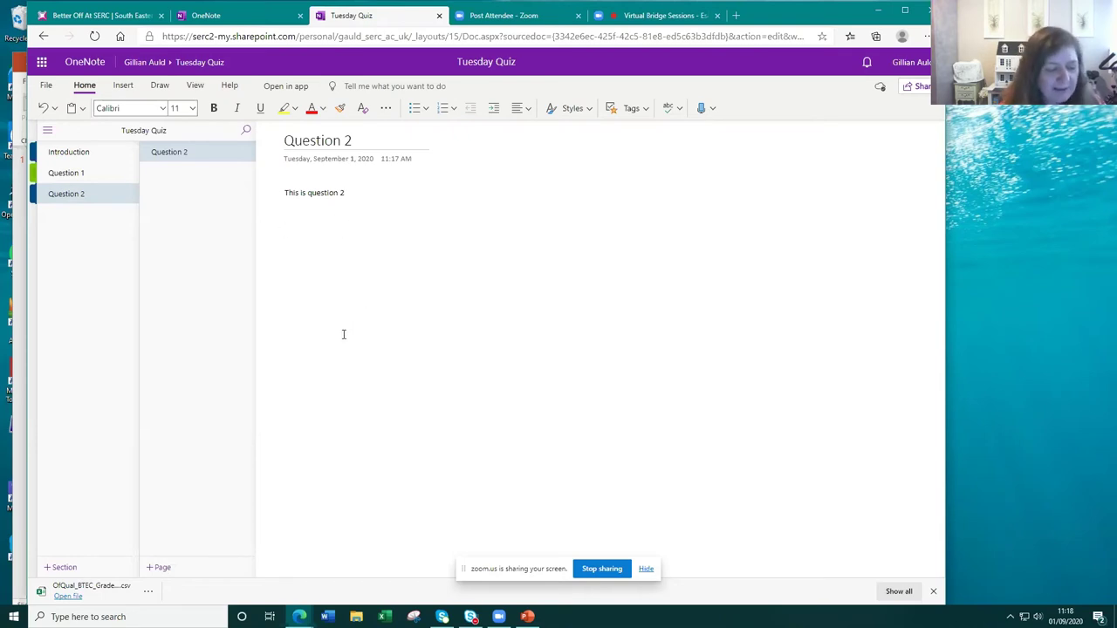
- Add a Question 3 section and begin its page body with 'This is question'
left_click(64, 567)
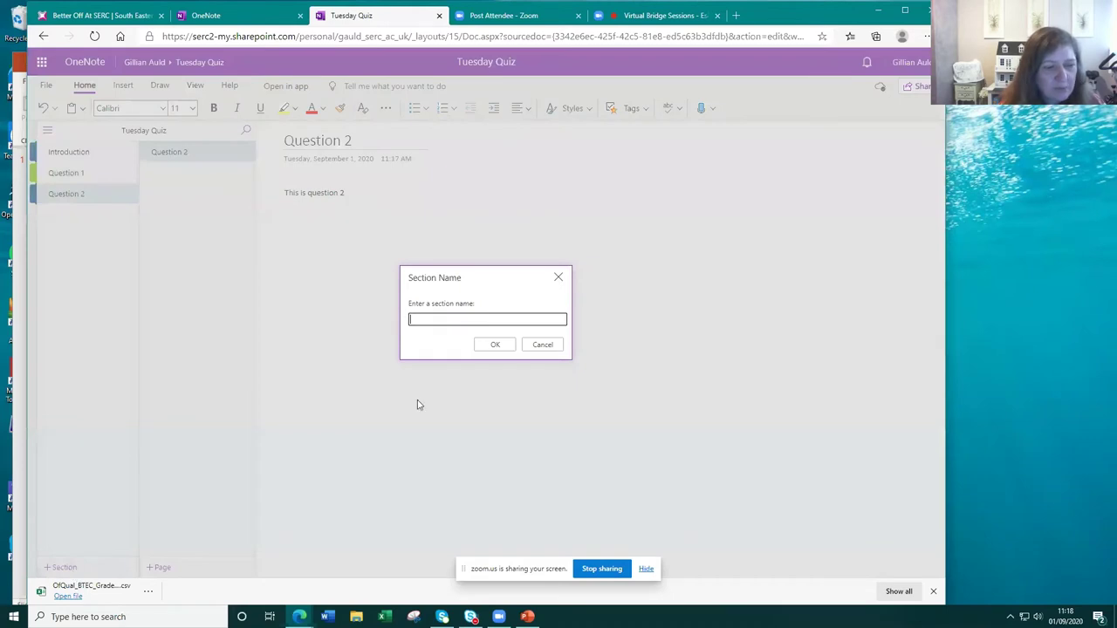
type("Question 3")
left_click(495, 344)
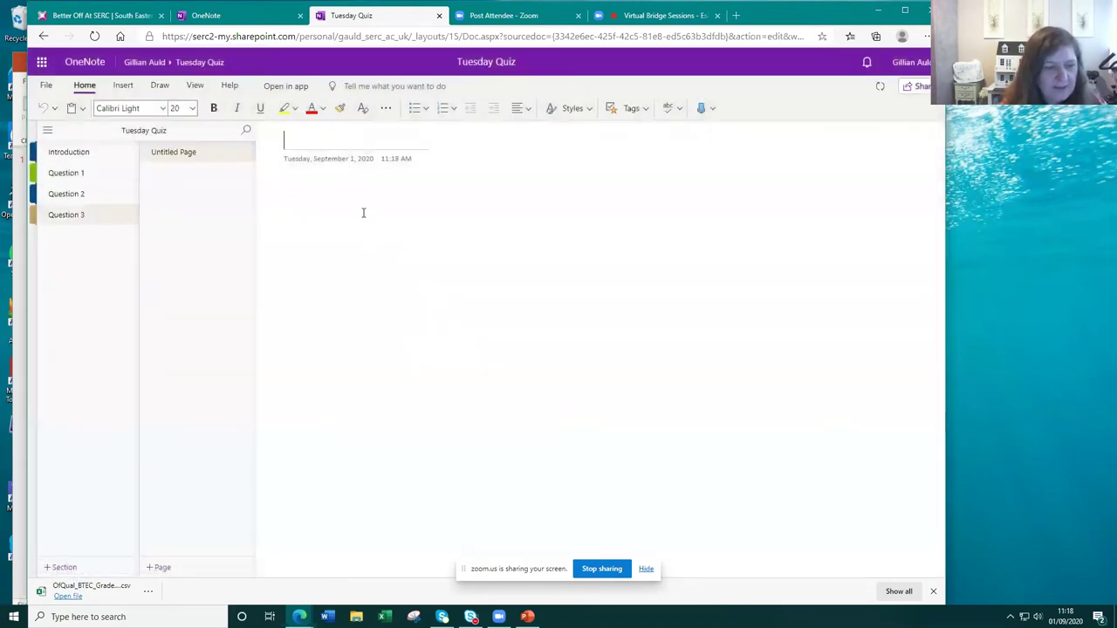
type("Question 3")
key("Return")
type("This is questi")
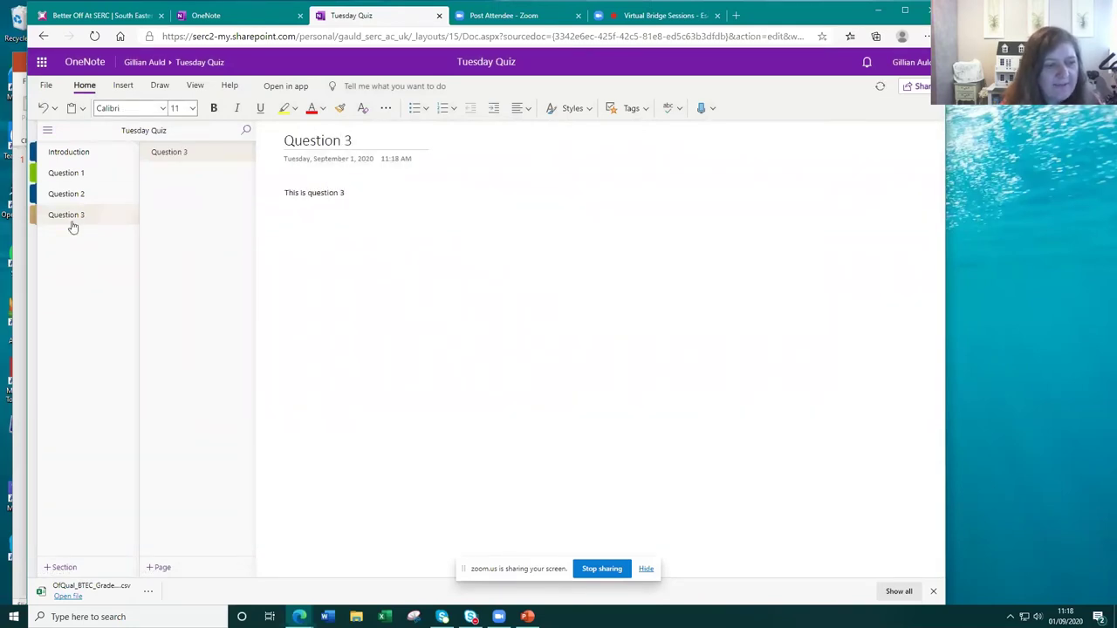
- Add a new section named Cracked the code
left_click(60, 568)
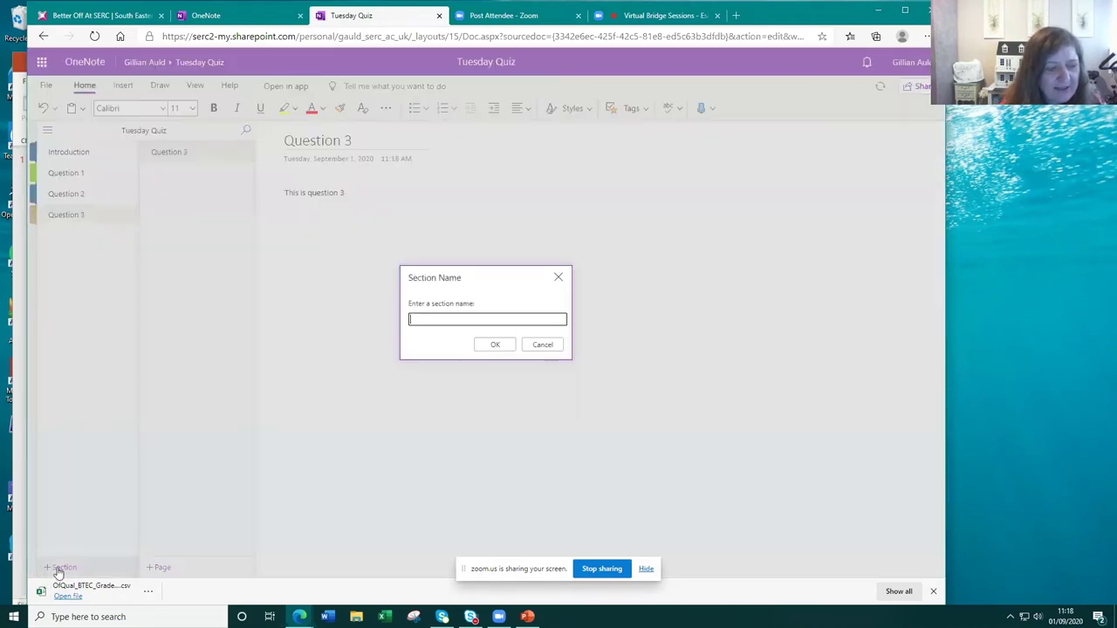
type("Cracked the code")
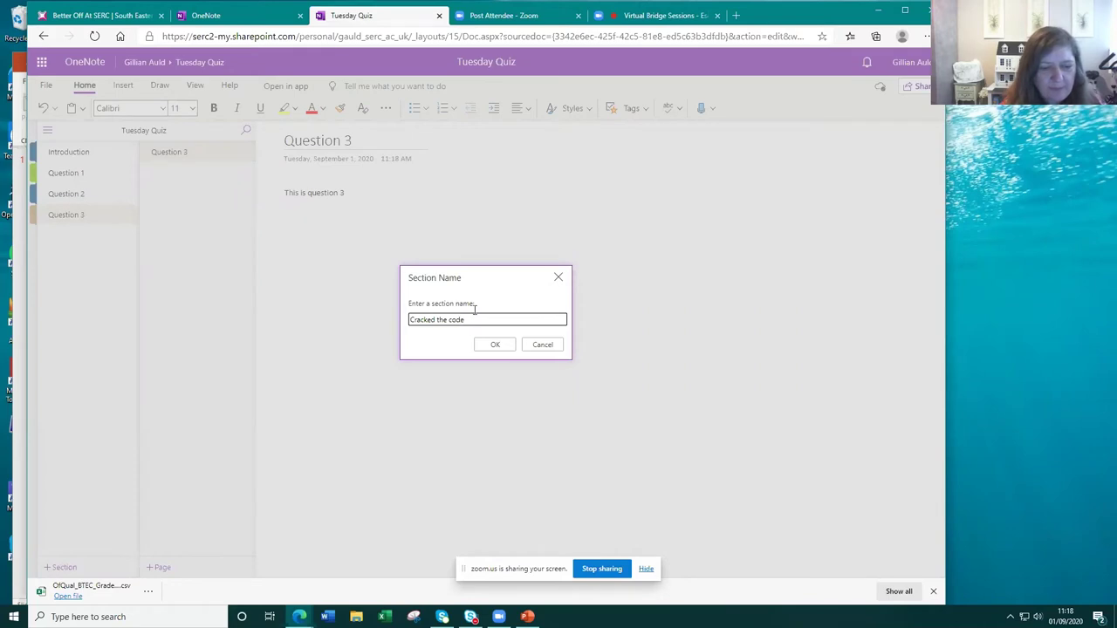
left_click(495, 344)
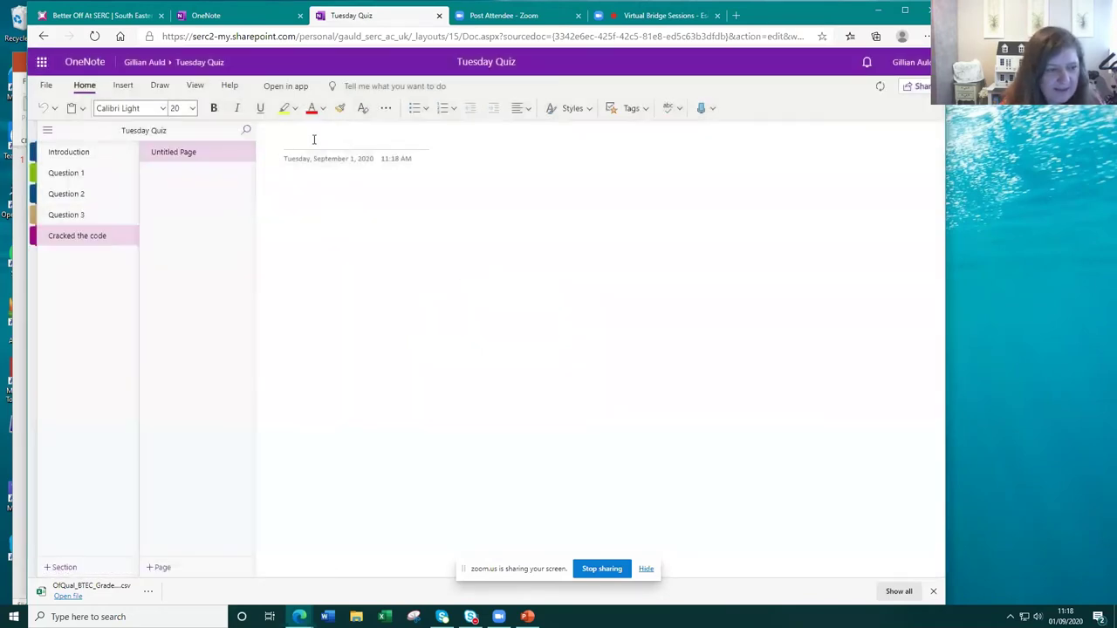
- Title the page 'Cracked the code' and write 'You have done it - well done' in the body
type("Cracked the code")
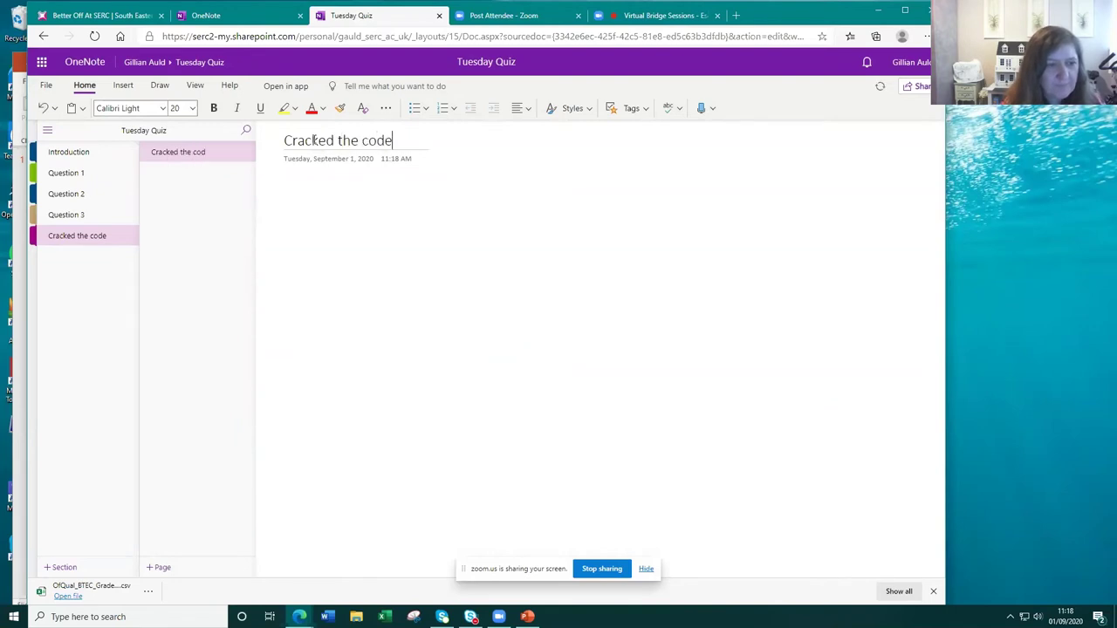
left_click(392, 189)
type("You")
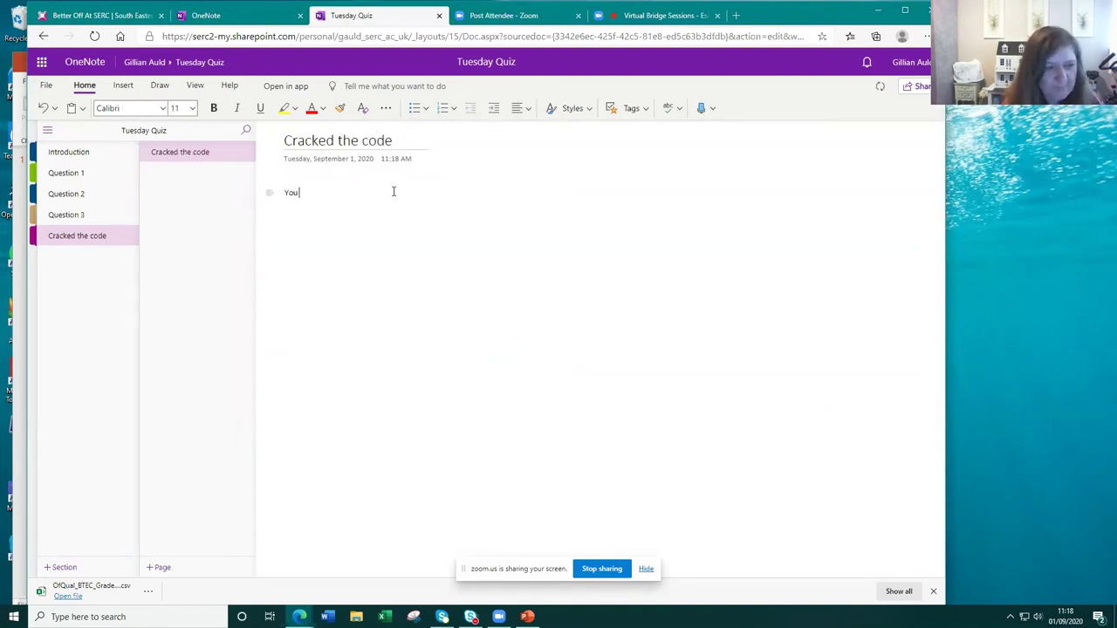
type(" have done it - well done!")
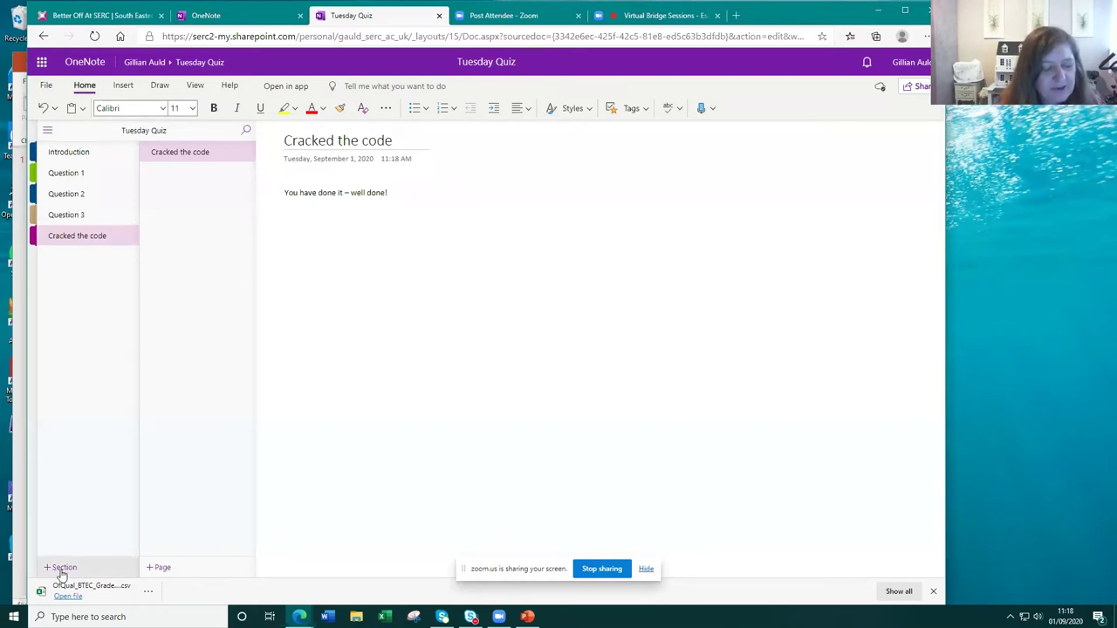
- Add a new section named Teacher only
left_click(59, 568)
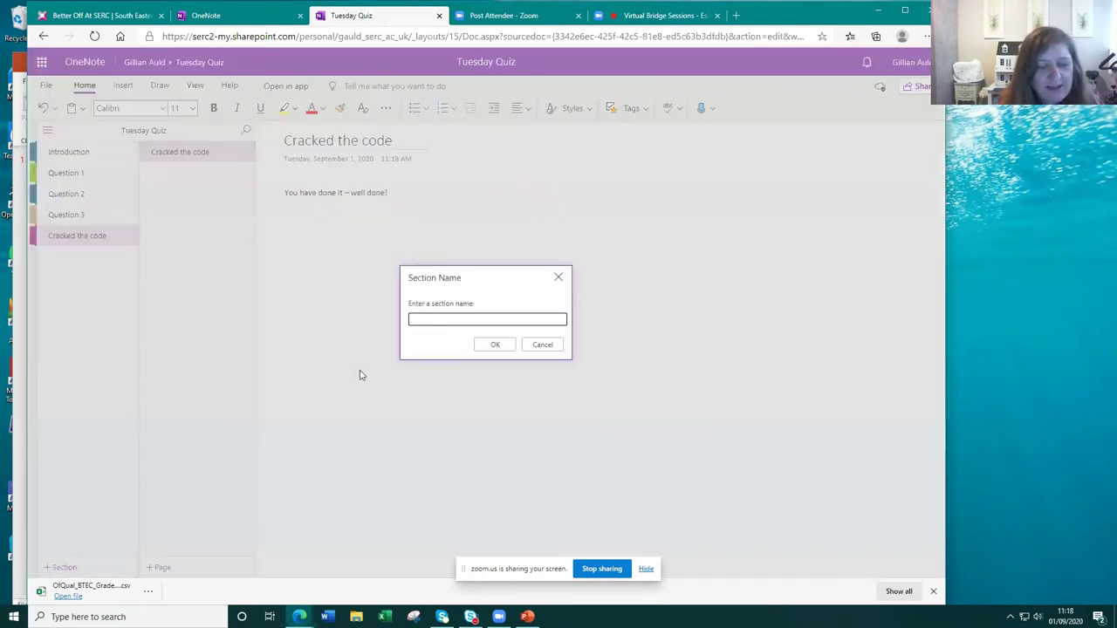
type("Teacher only")
left_click(495, 344)
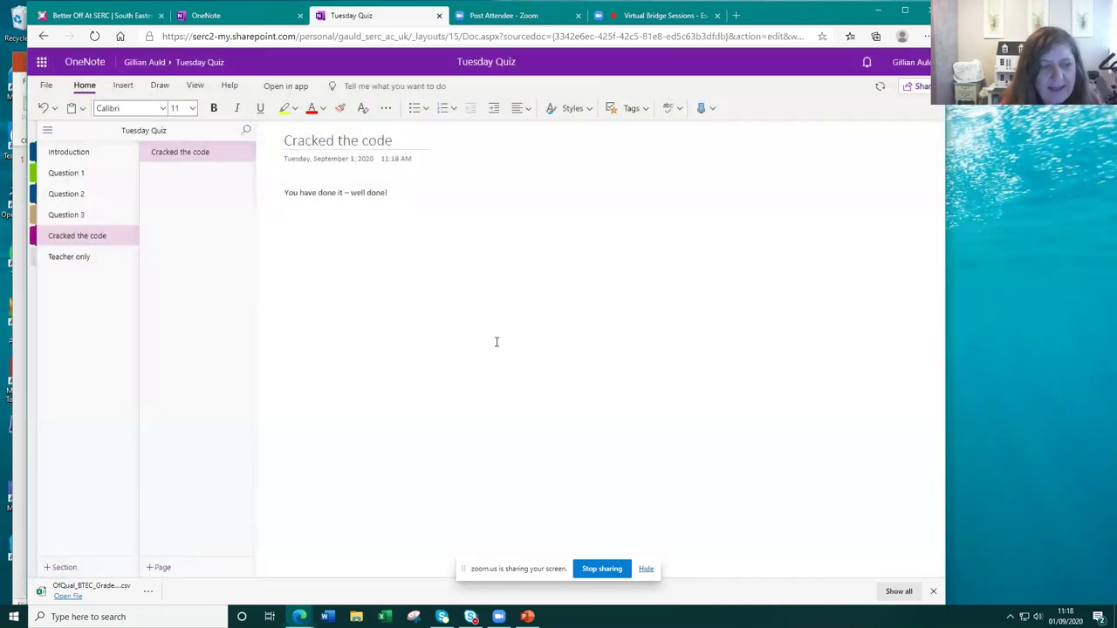
- Title the page Teacher only and type the code word on three lines
left_click(363, 139)
type("Teacher only")
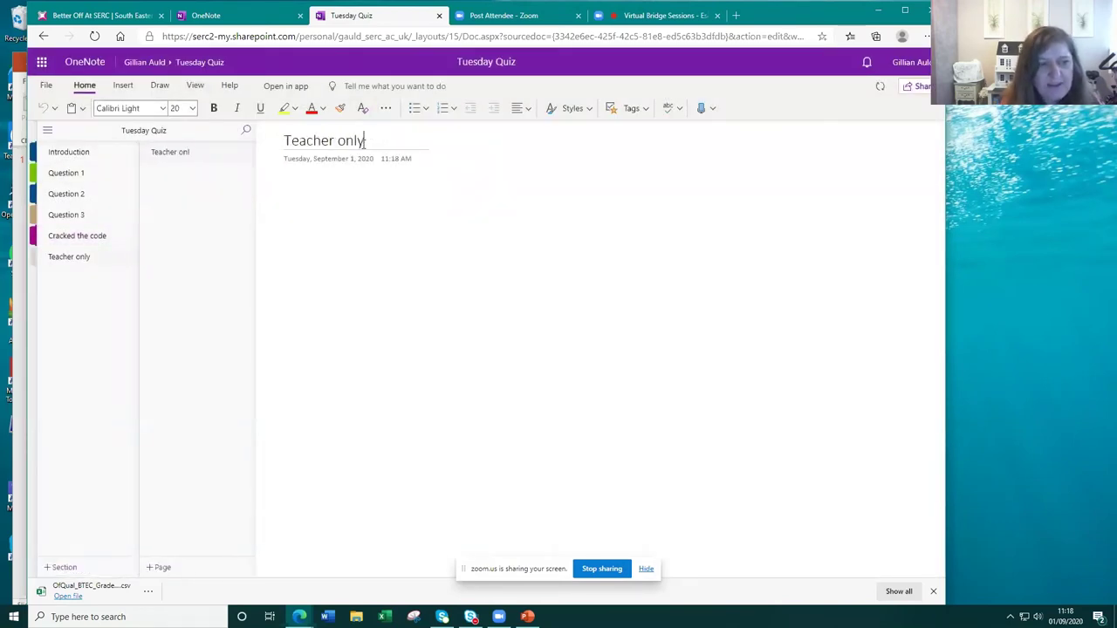
key("Return")
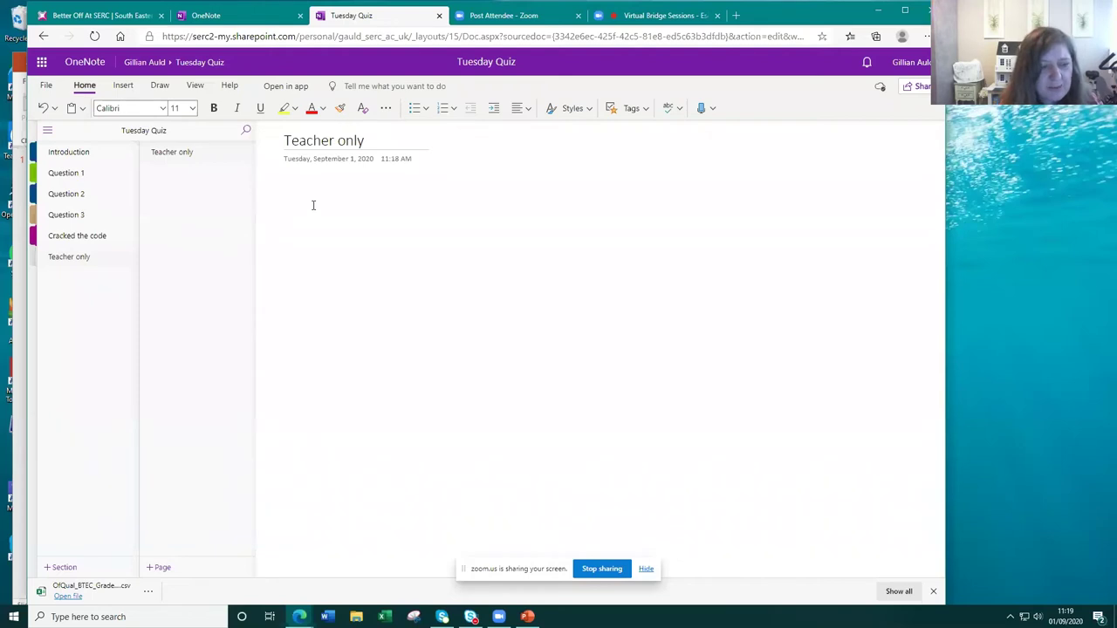
type("pe")
key("Return")
type("escape")
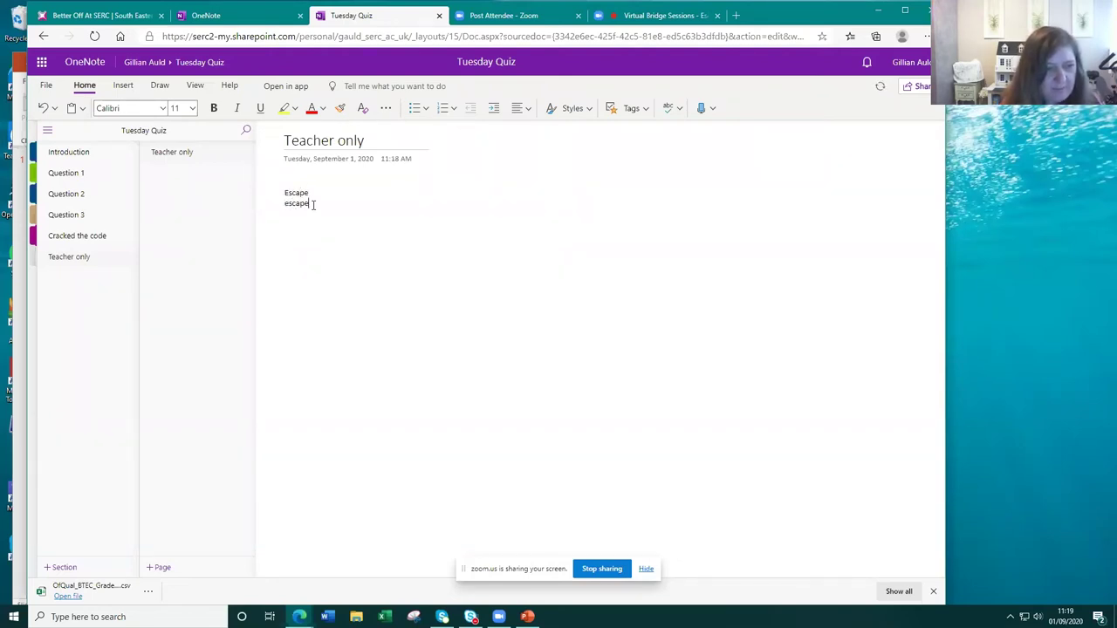
key("Return")
type("escape")
- Make the first two lines start with a lowercase 'e', then close the Tuesday Quiz tab
left_click(286, 192)
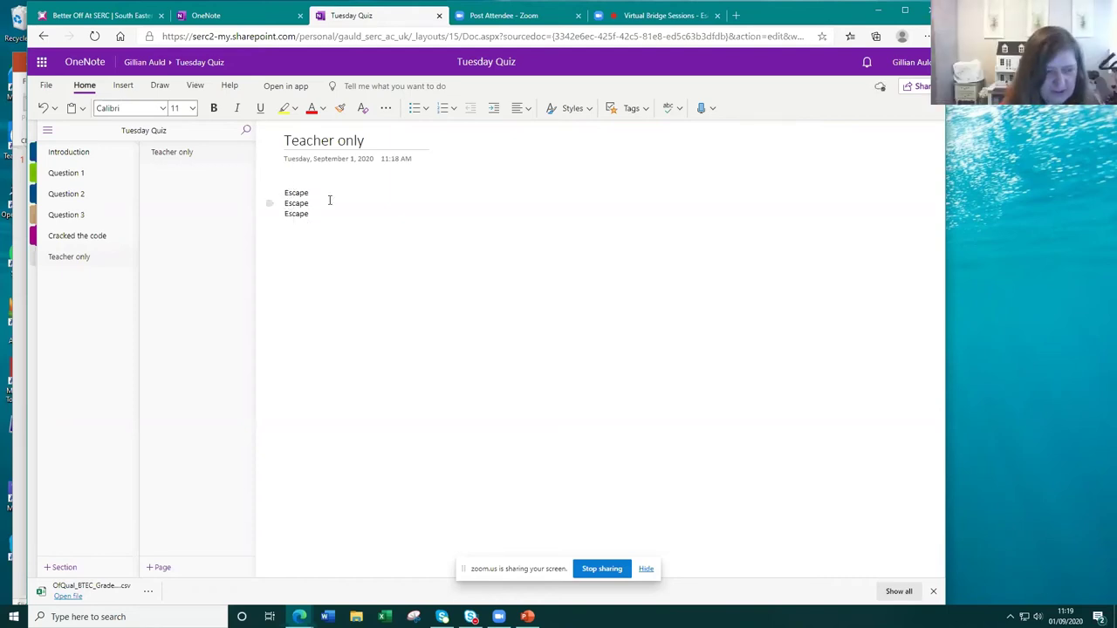
key("Delete")
type("e")
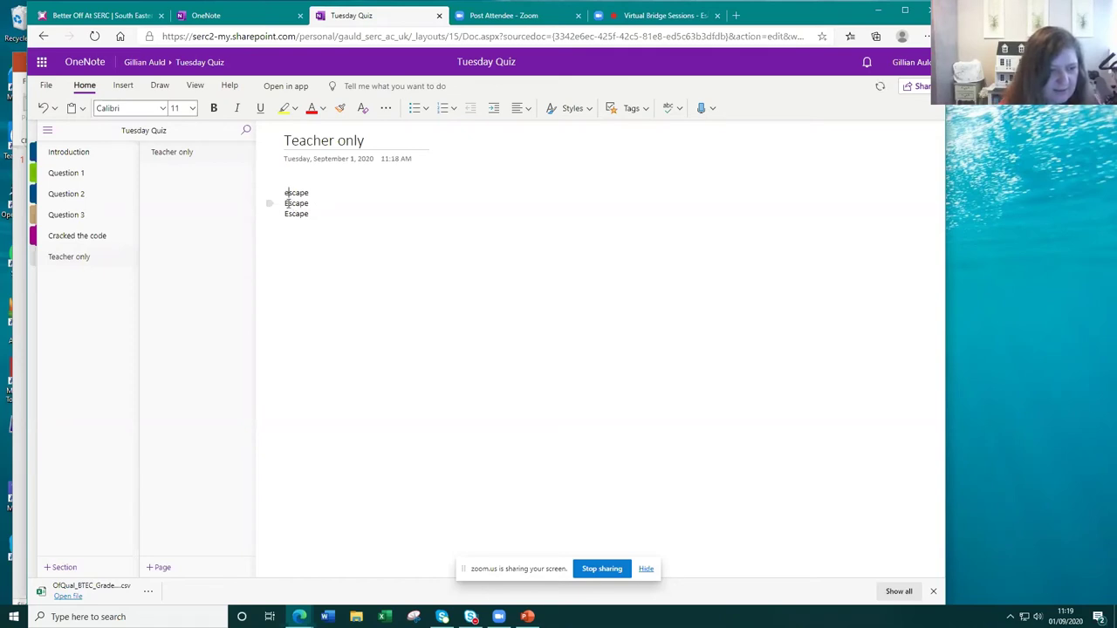
left_click(286, 202)
key("Delete")
type("e")
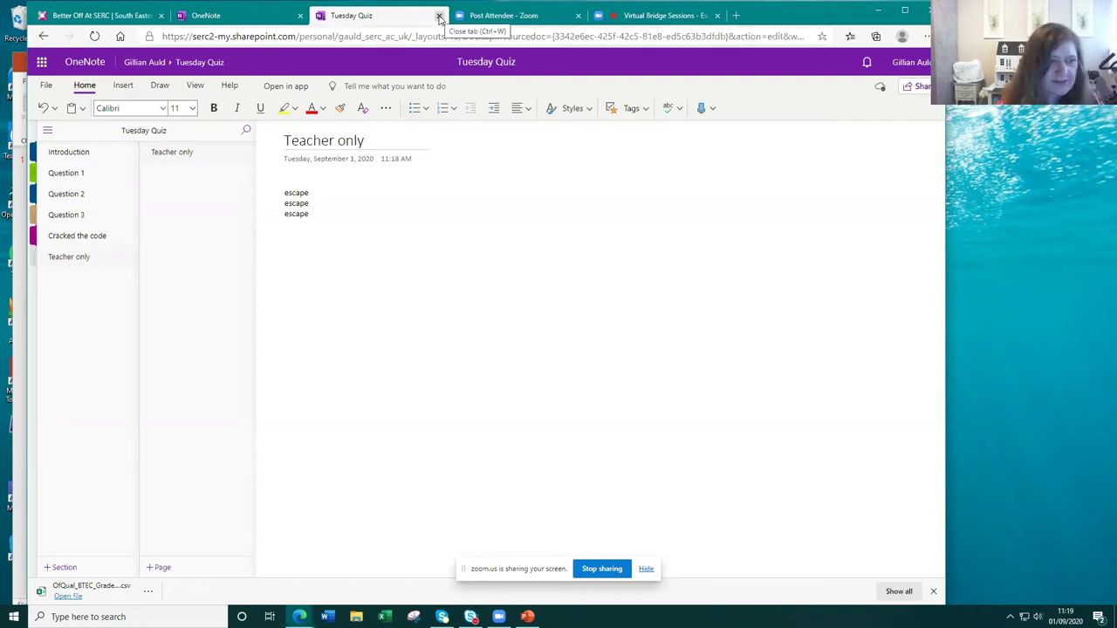
left_click(439, 17)
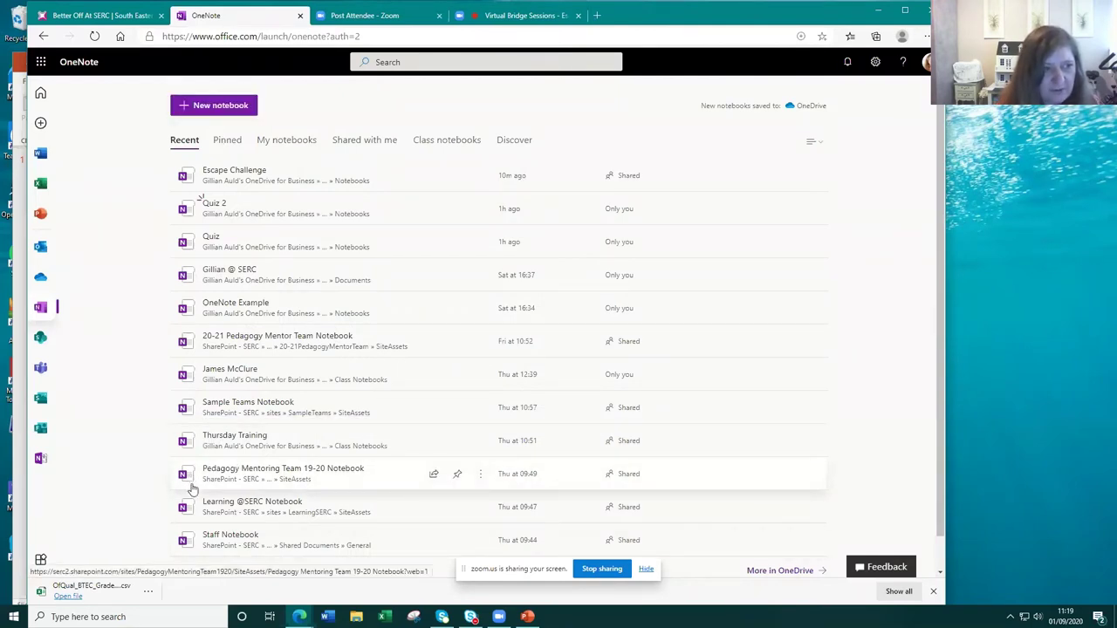
- Open the Start menu and scroll the app list down to the OneNote entries
left_click(12, 618)
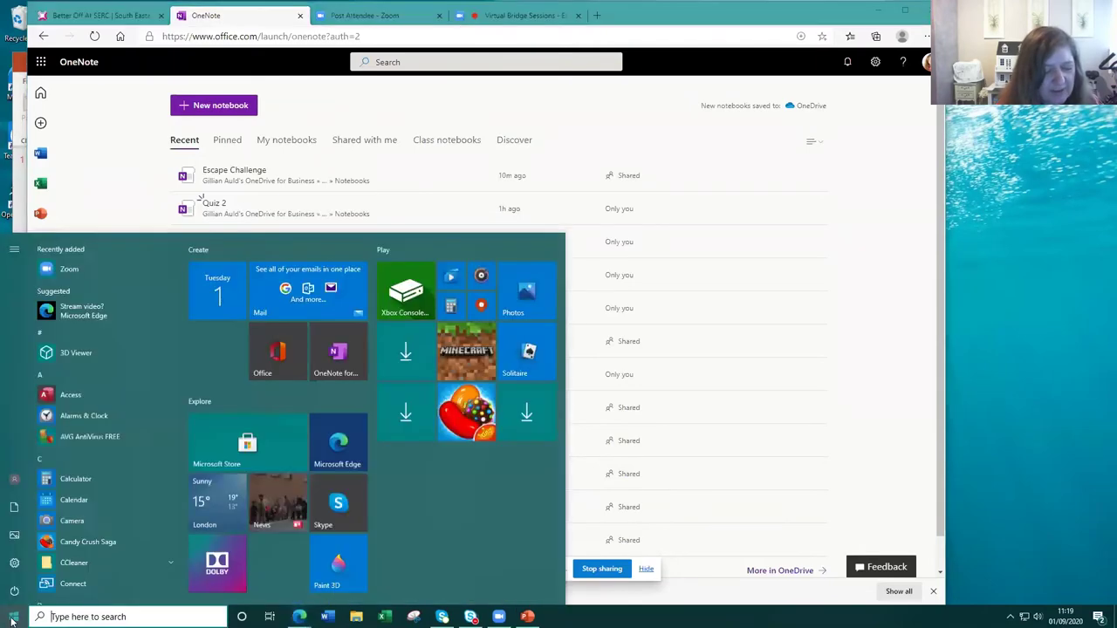
scroll(77, 477, "down", 10)
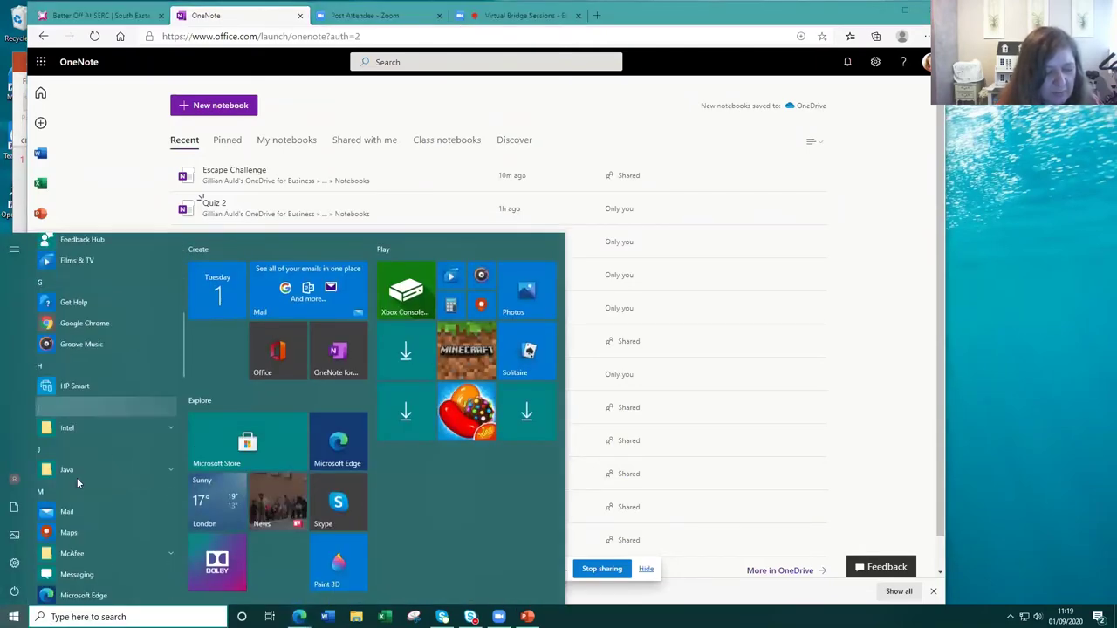
scroll(77, 483, "down", 5)
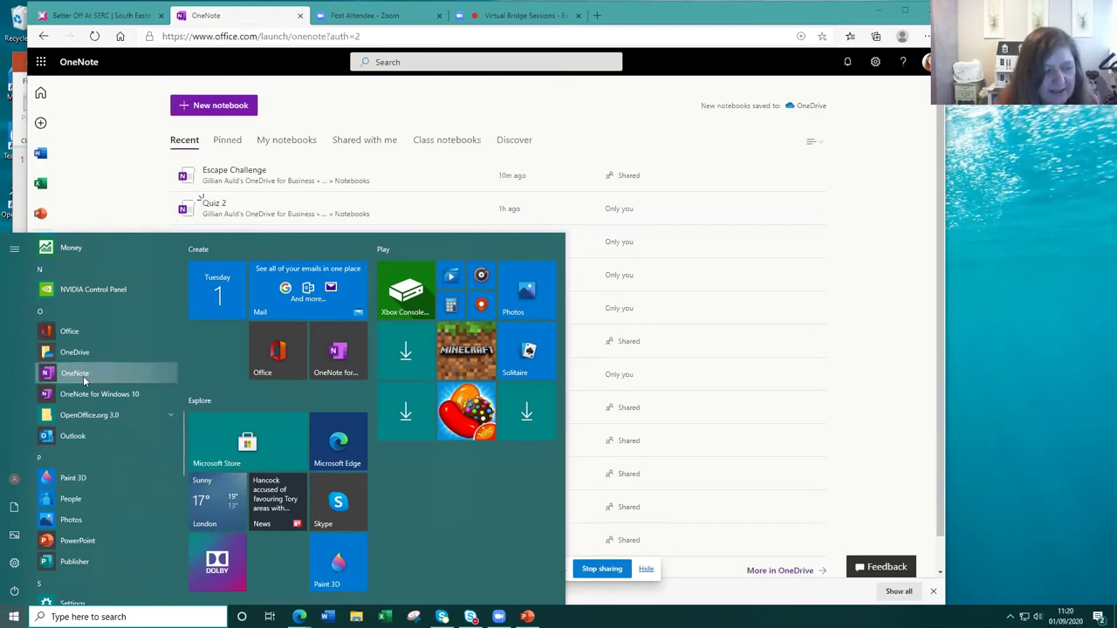
- Launch OneNote desktop and open Tuesday Quiz from the recent notebooks list via File > Open
left_click(94, 378)
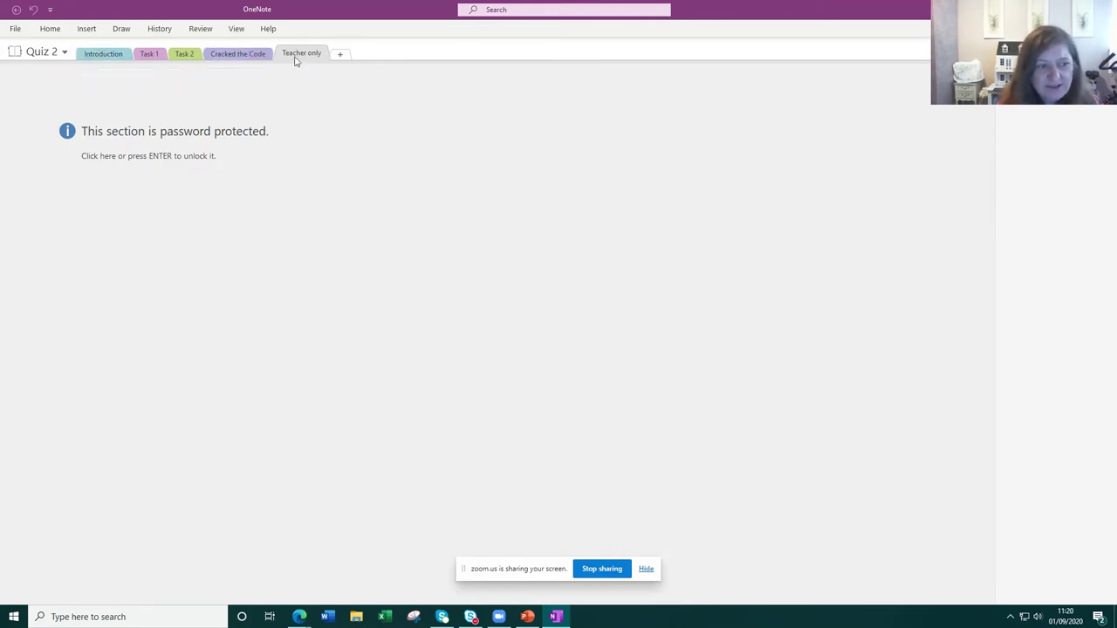
left_click(15, 29)
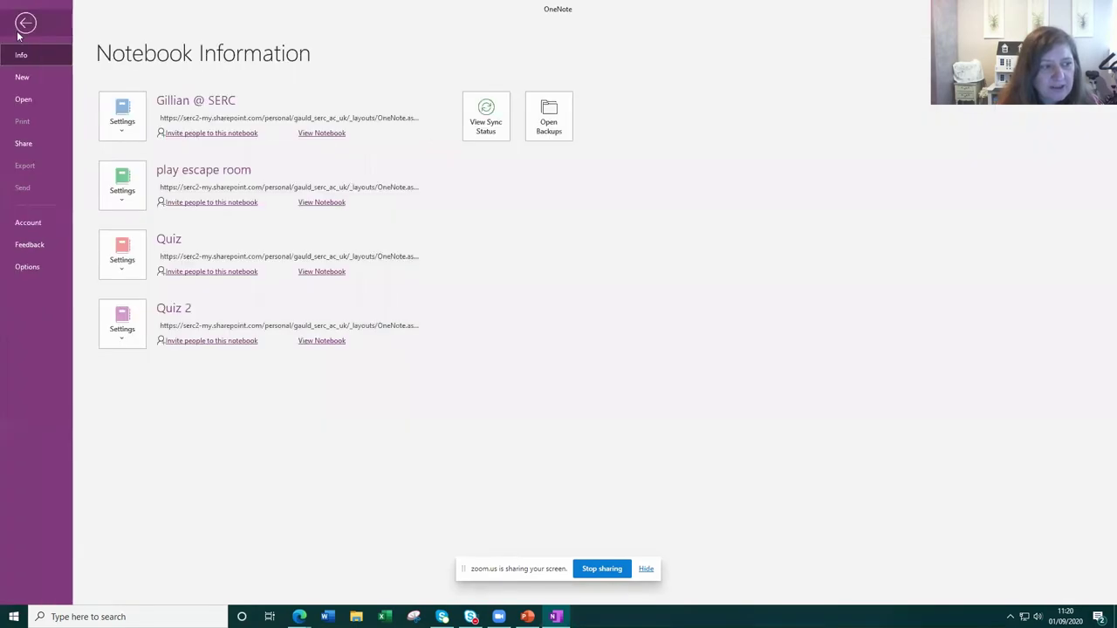
left_click(26, 100)
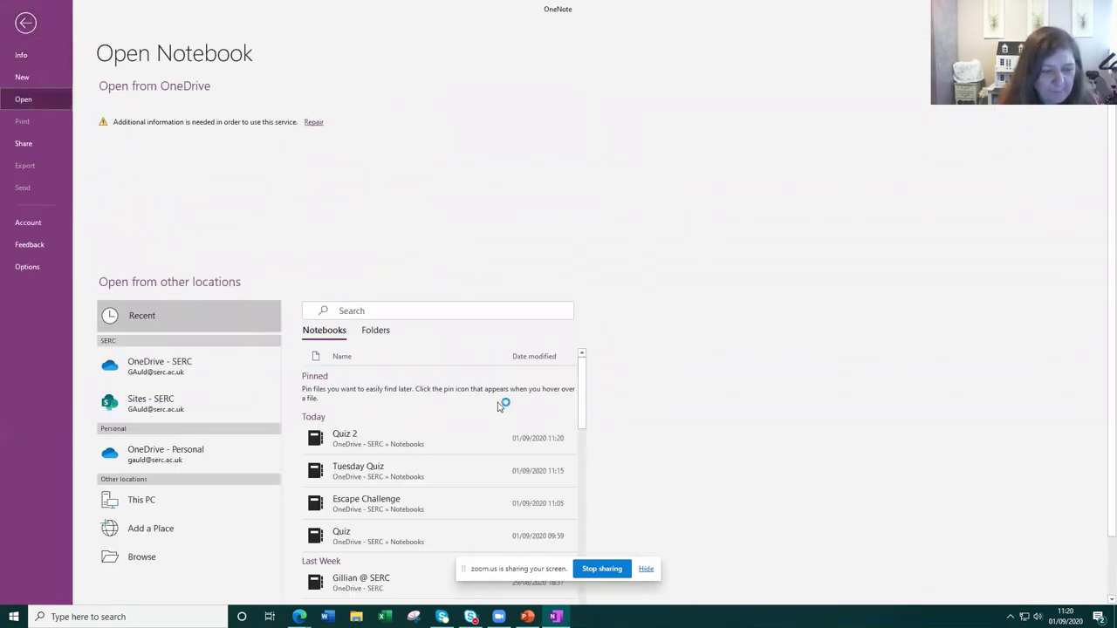
left_click(365, 474)
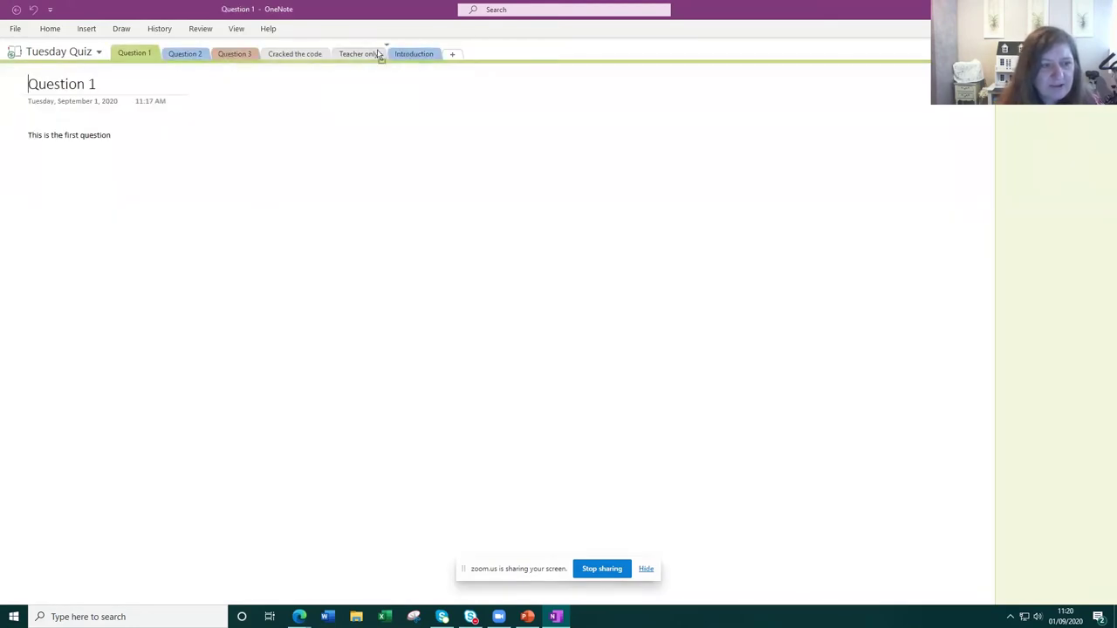
- Drag the Introduction section ahead of Question 1, then check both sections
left_click_drag(115, 55, 114, 55)
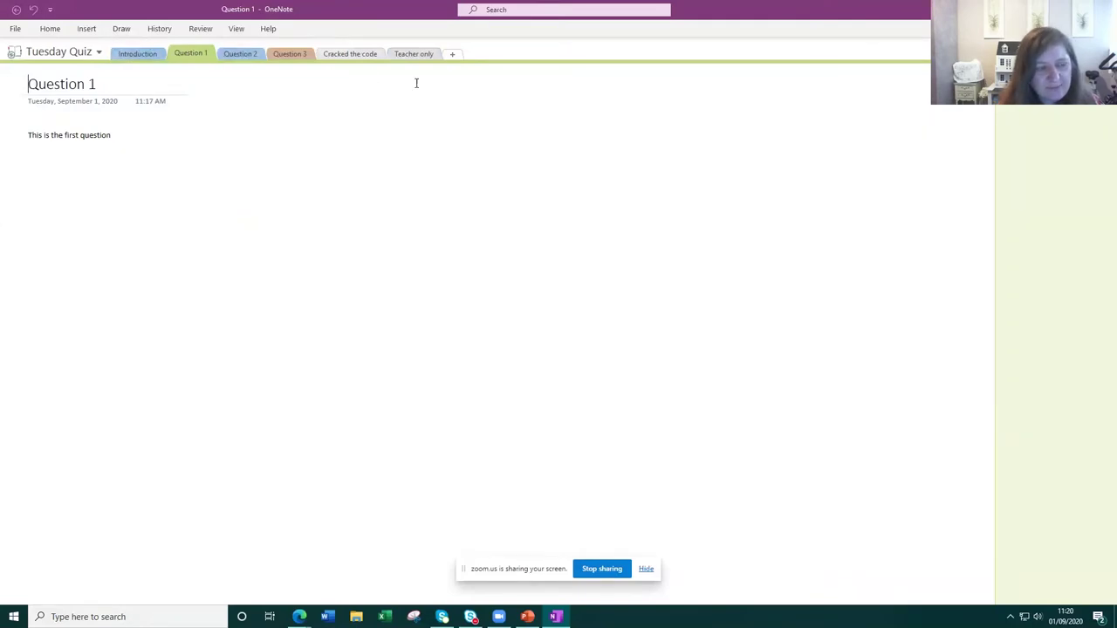
left_click(147, 57)
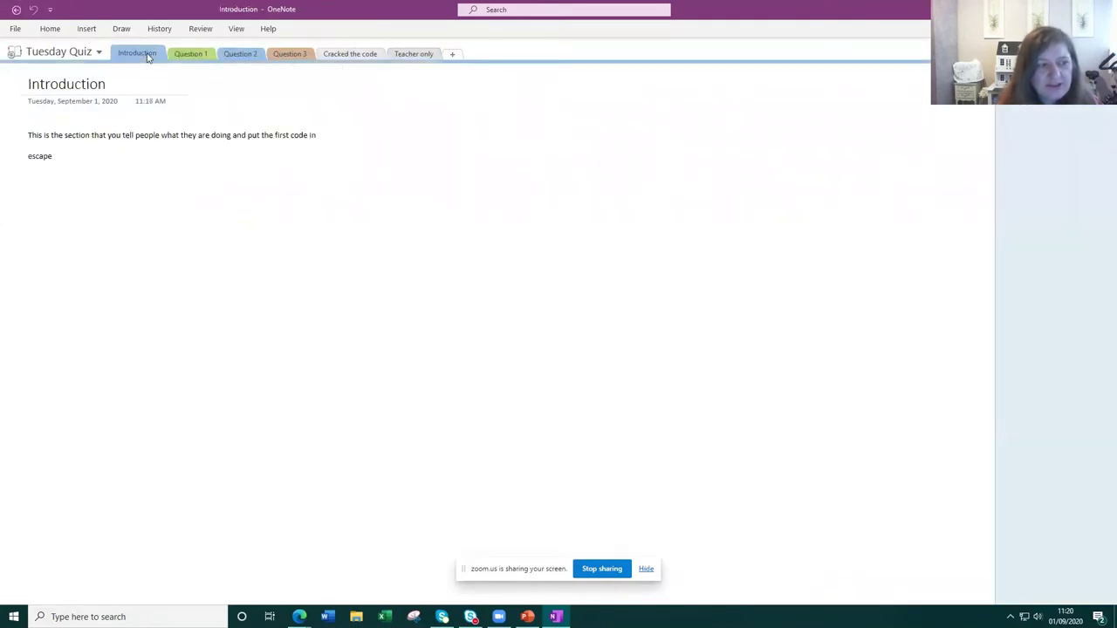
left_click(193, 56)
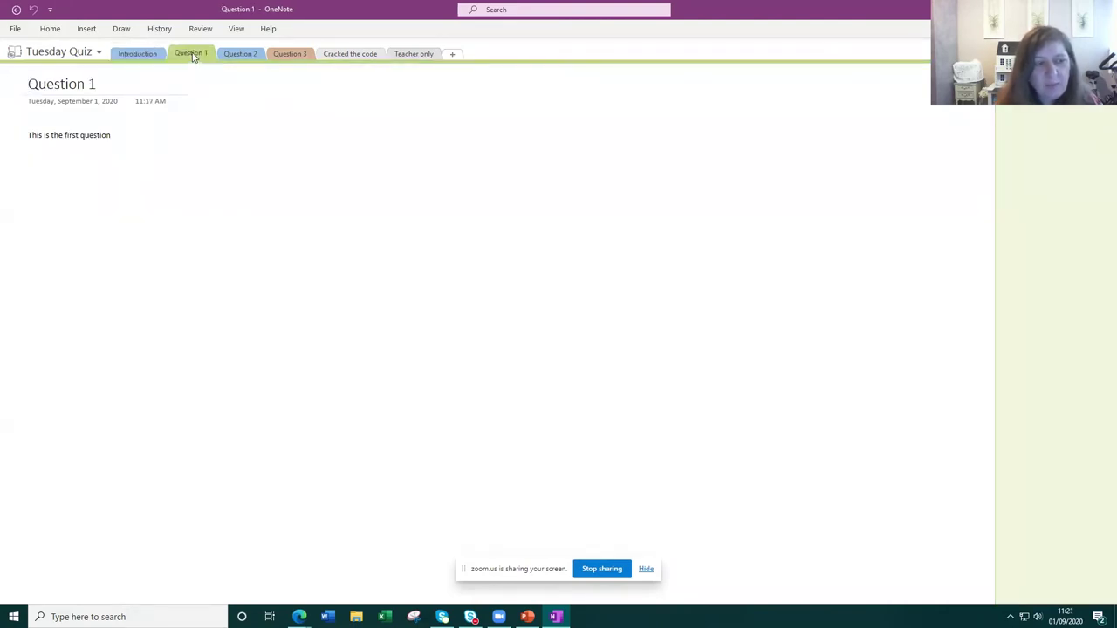
- Password-protect the Question 1 section by setting and confirming a new password
right_click(193, 56)
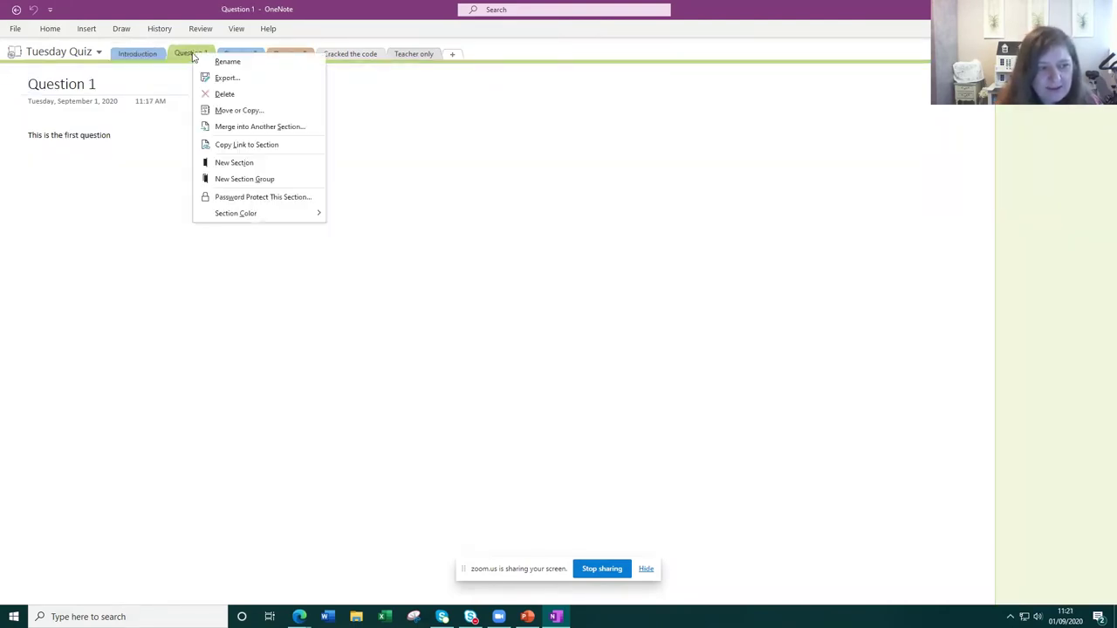
left_click(280, 198)
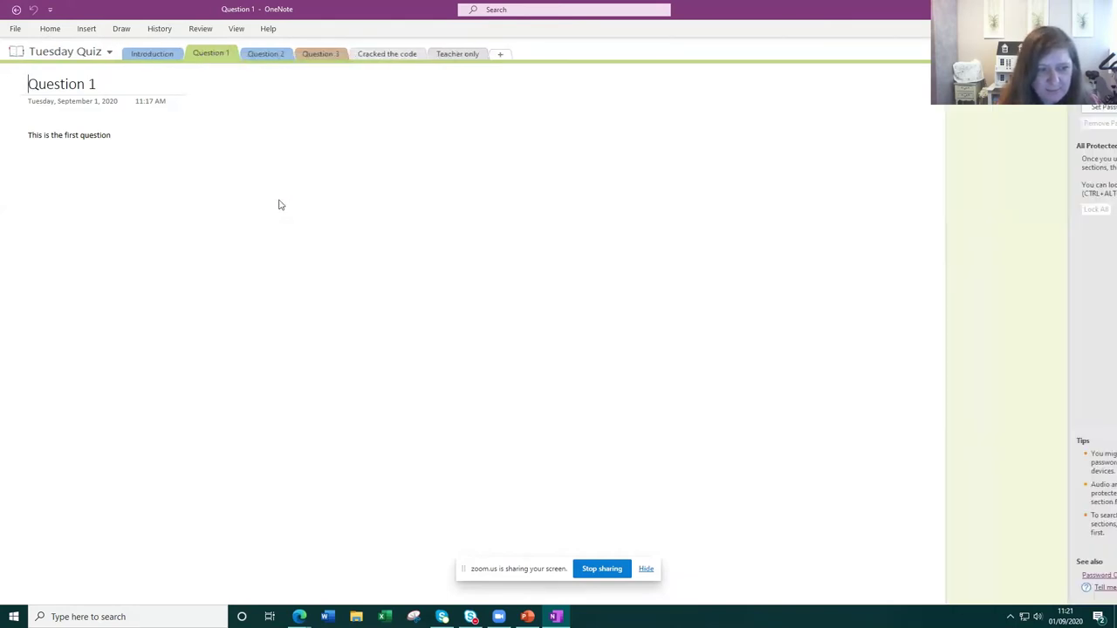
left_click(1017, 108)
type("••••")
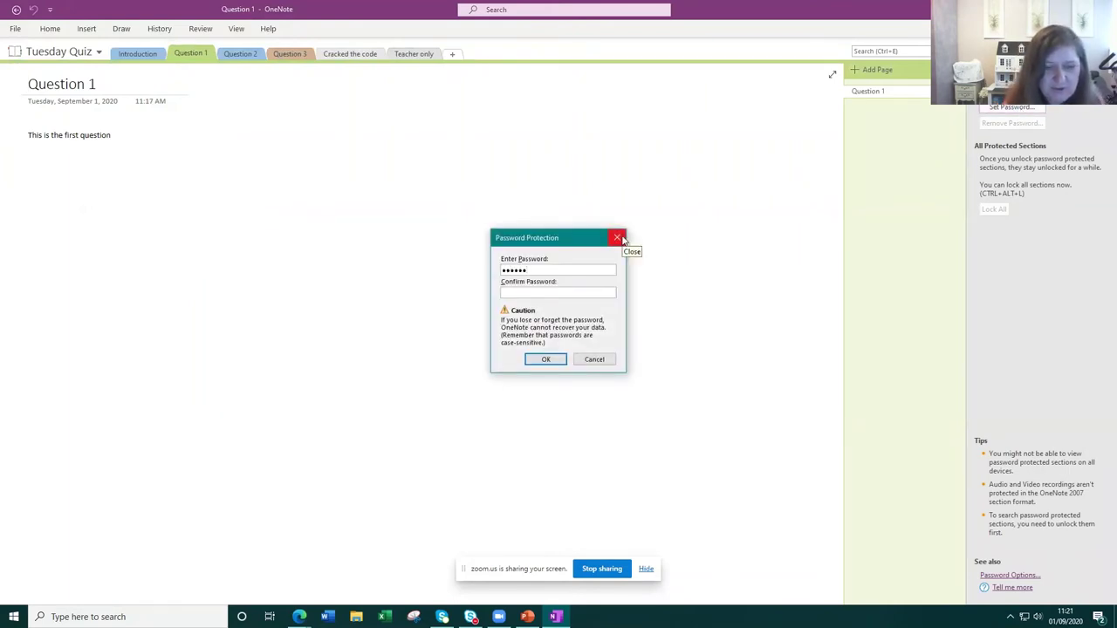
type("••")
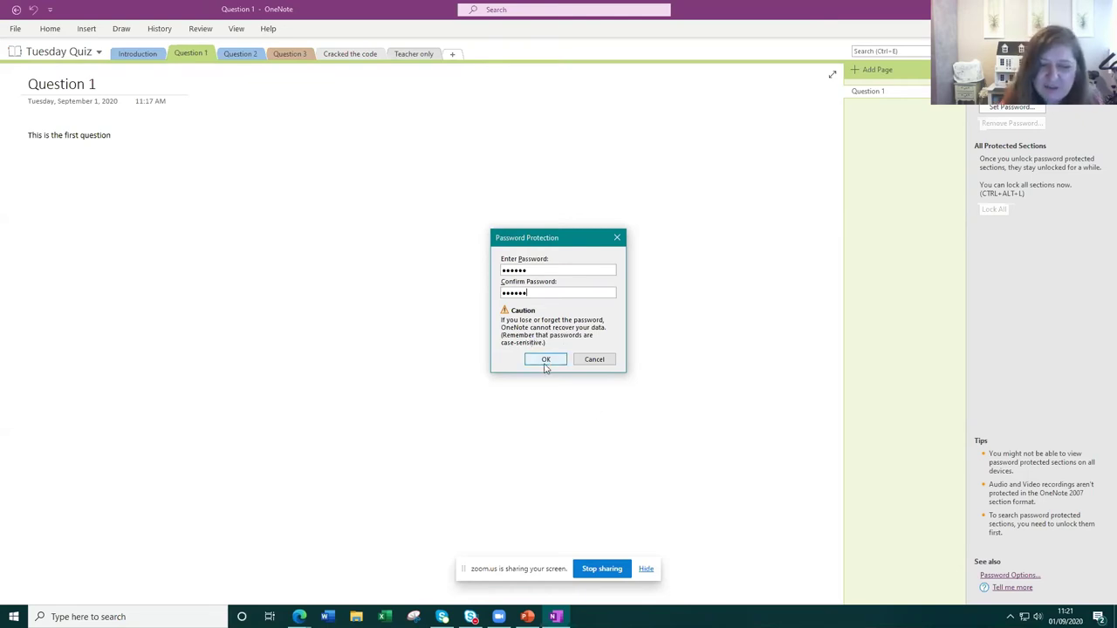
left_click(545, 360)
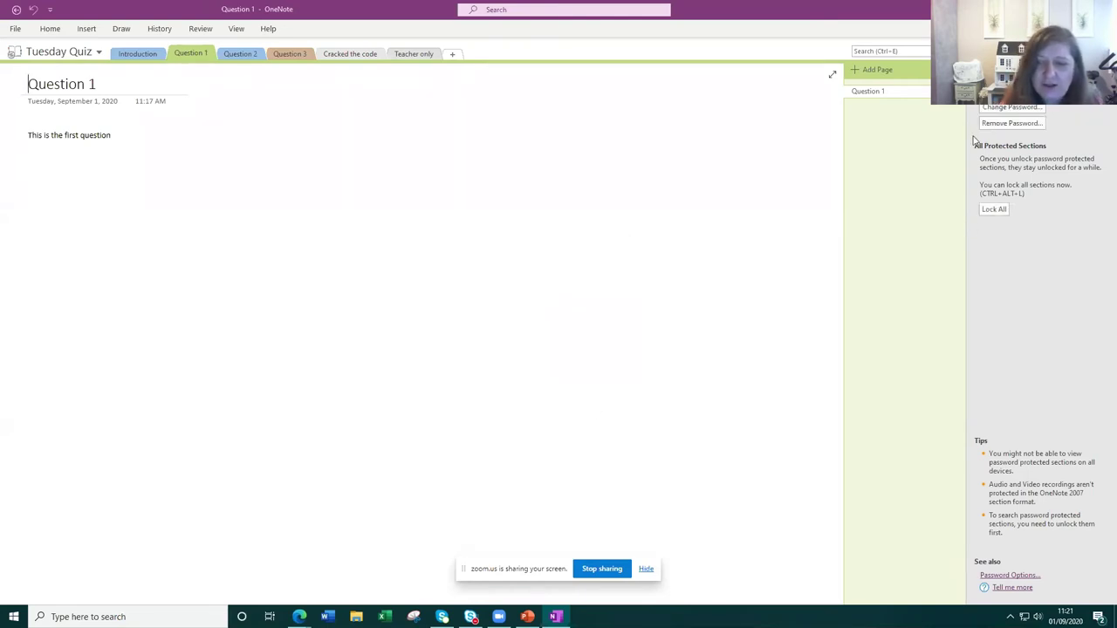
right_click(250, 56)
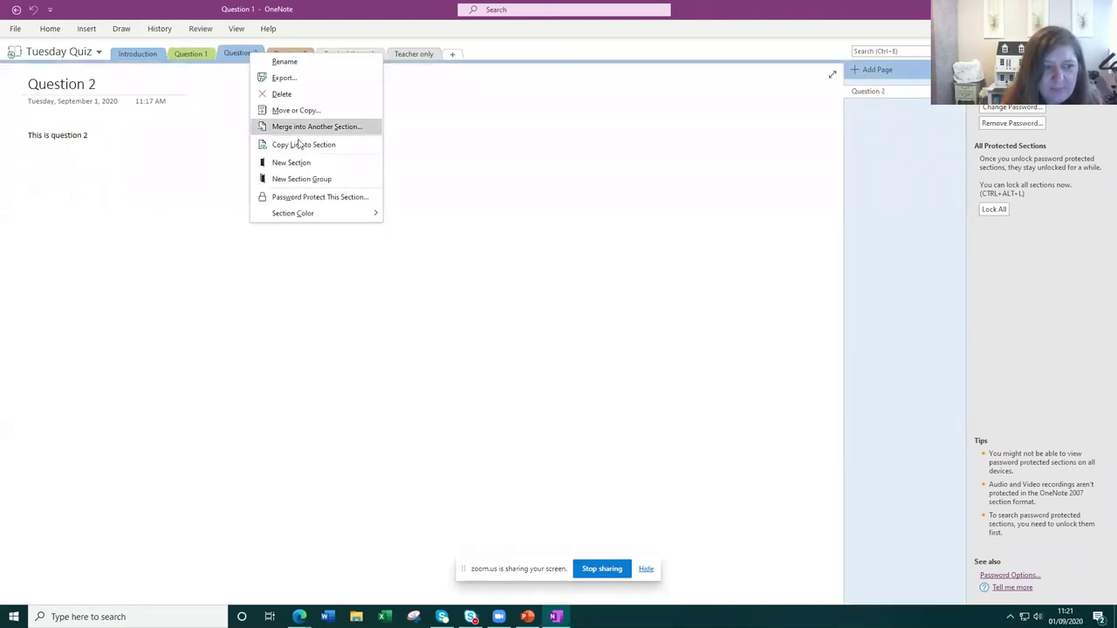
- Set and confirm a password on the Question 2 section
left_click(299, 196)
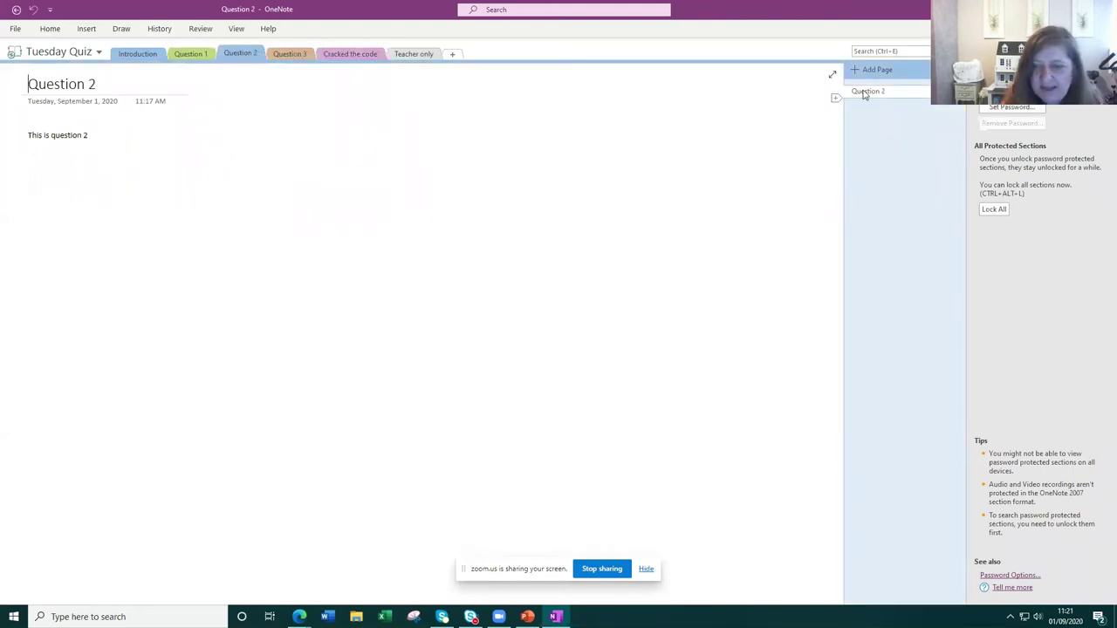
left_click(997, 107)
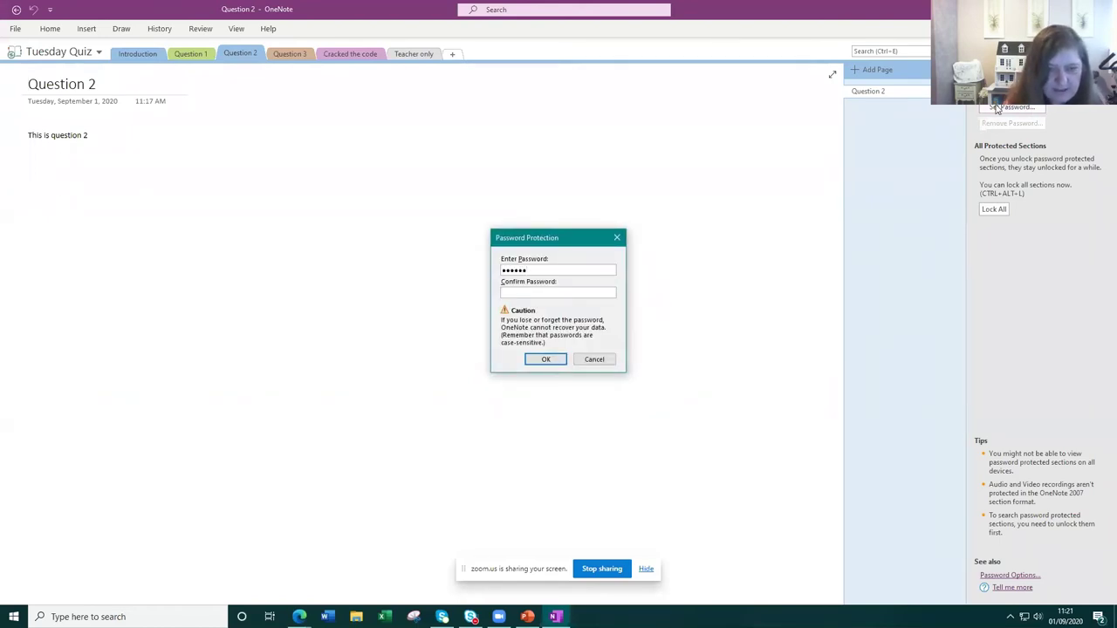
type("p")
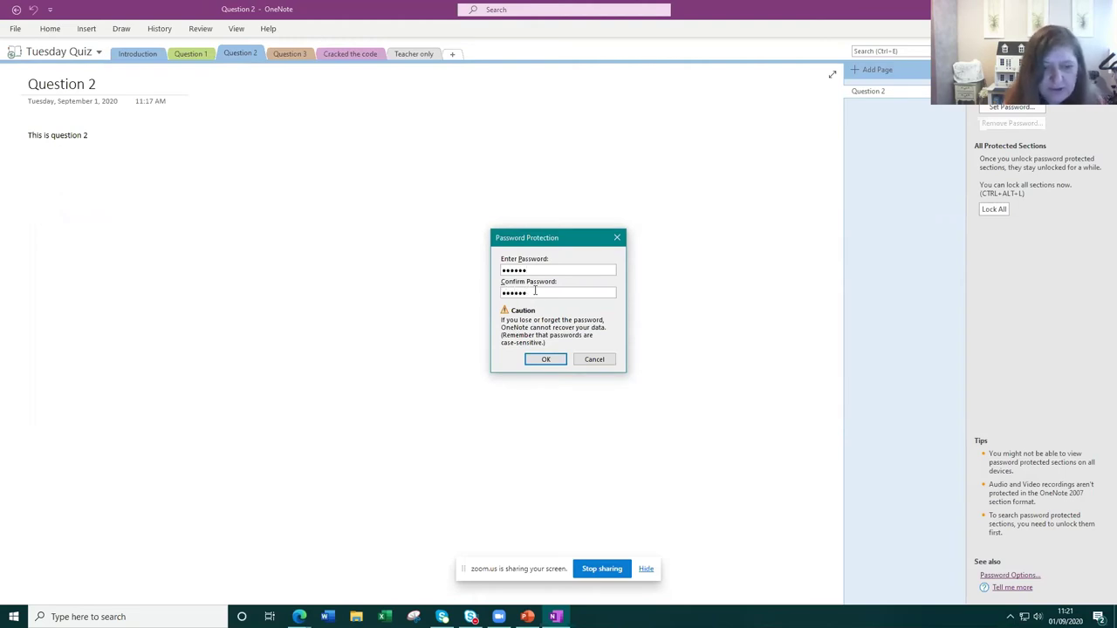
left_click(545, 358)
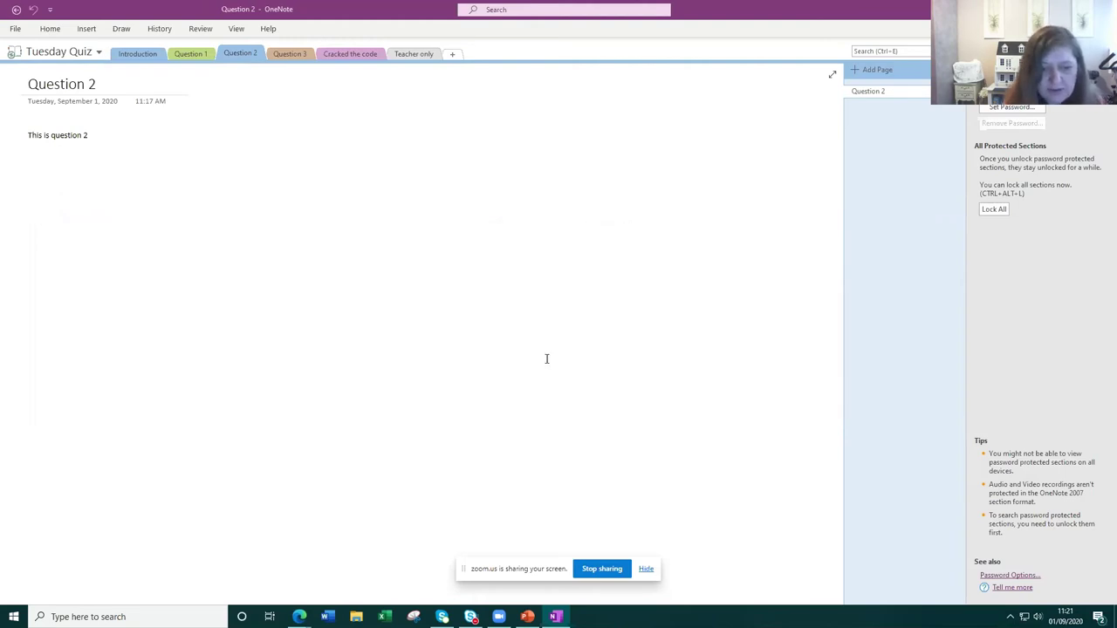
- Password-protect the Question 3 section with a confirmed password
right_click(288, 55)
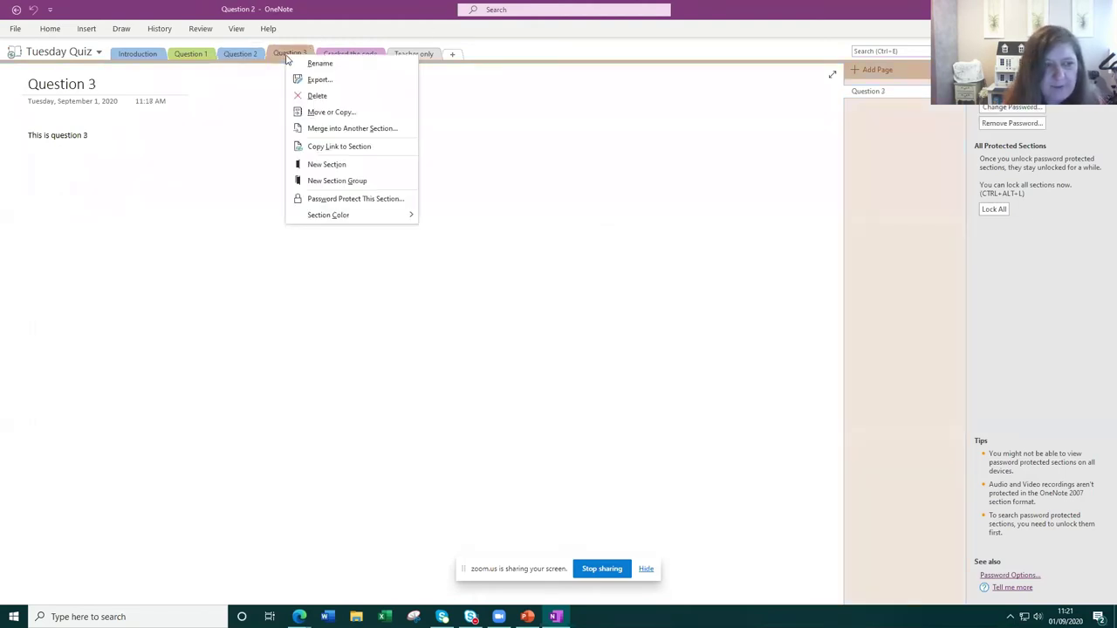
left_click(342, 199)
left_click(1014, 108)
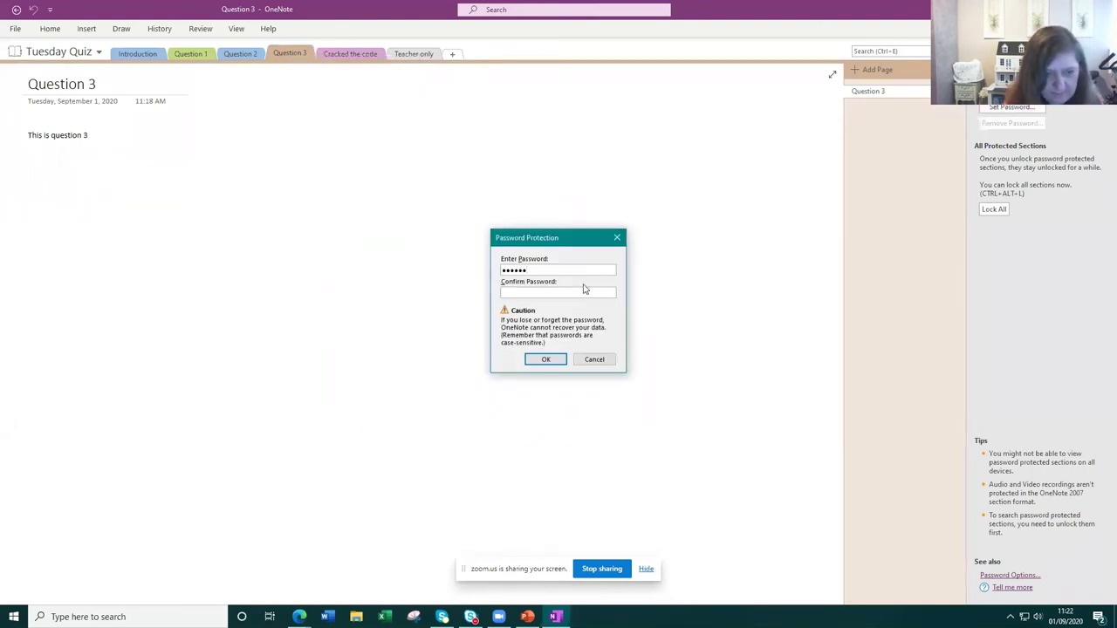
left_click(552, 293)
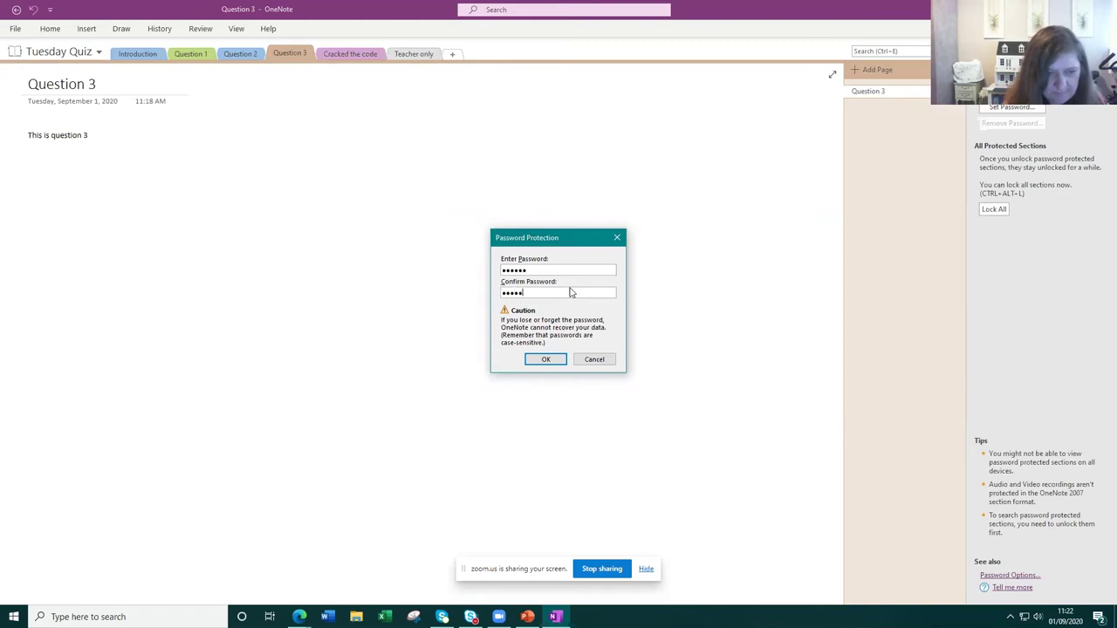
left_click(570, 360)
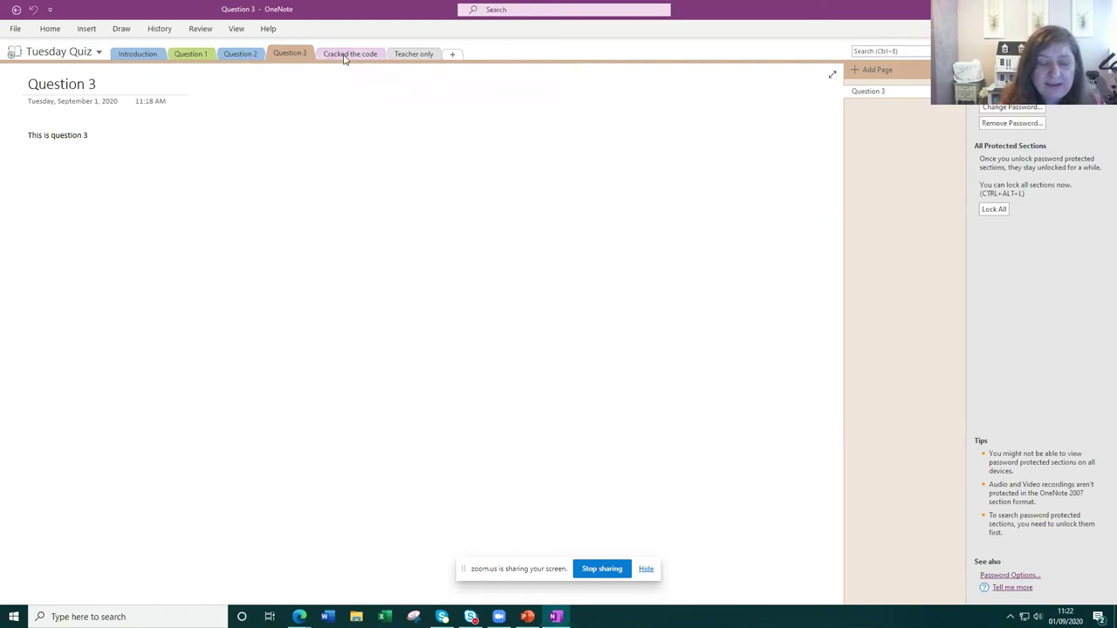
- Password-protect the Cracked the code section with a confirmed password
right_click(345, 55)
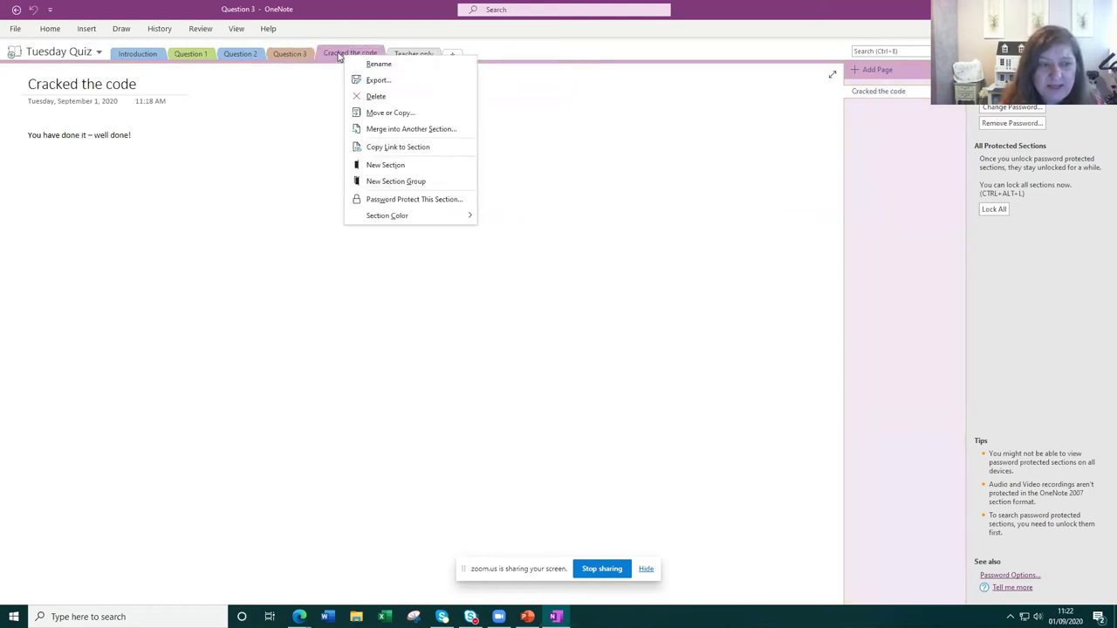
left_click(397, 199)
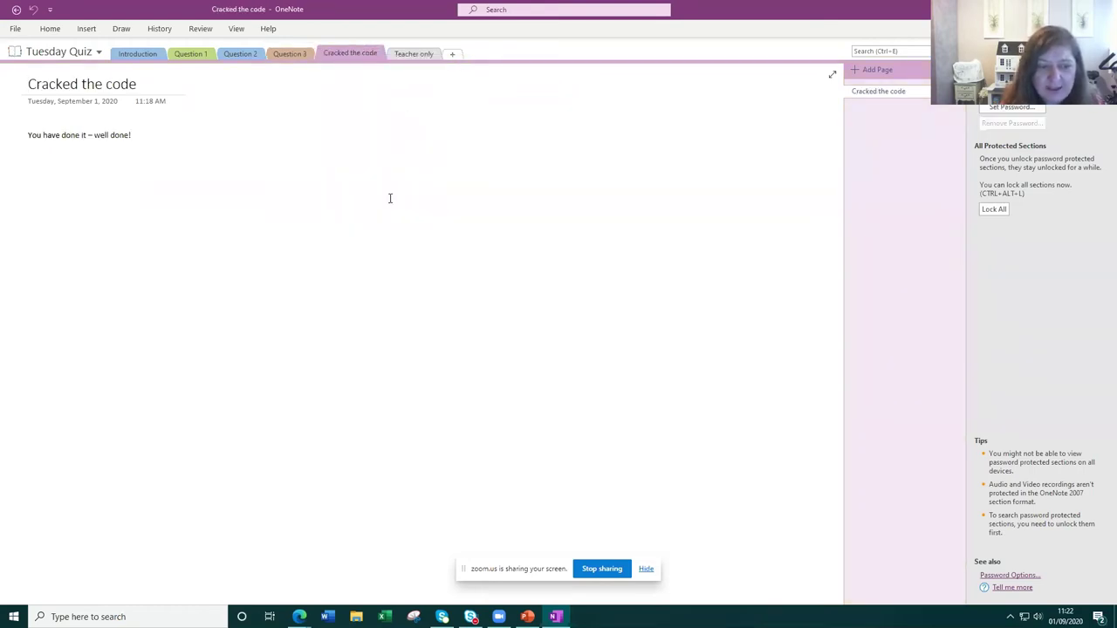
left_click(1012, 107)
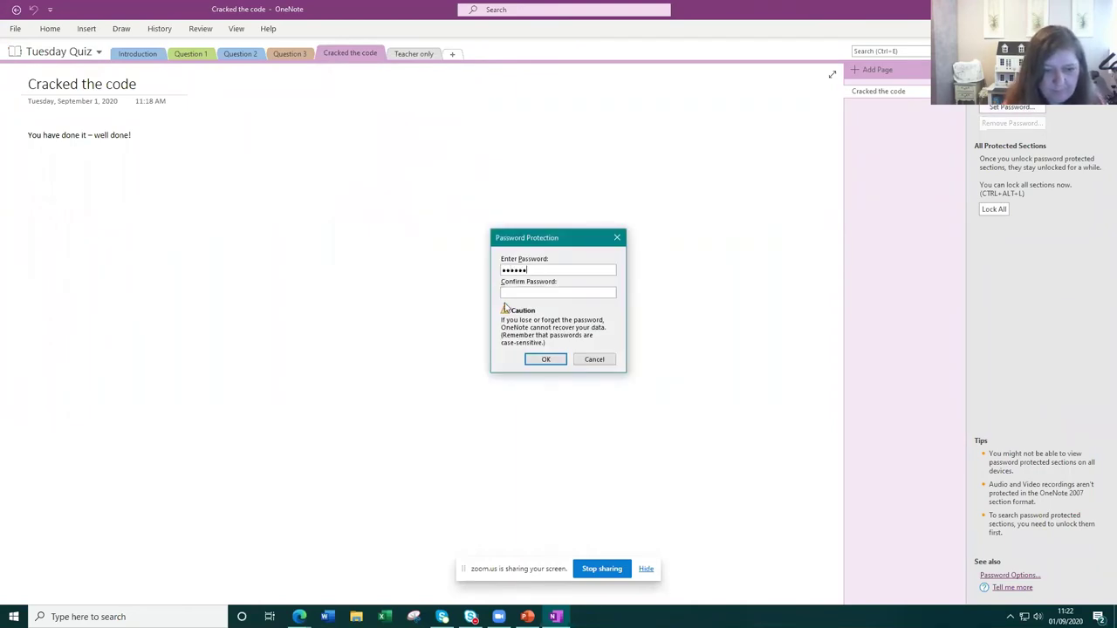
left_click(514, 293)
type("••")
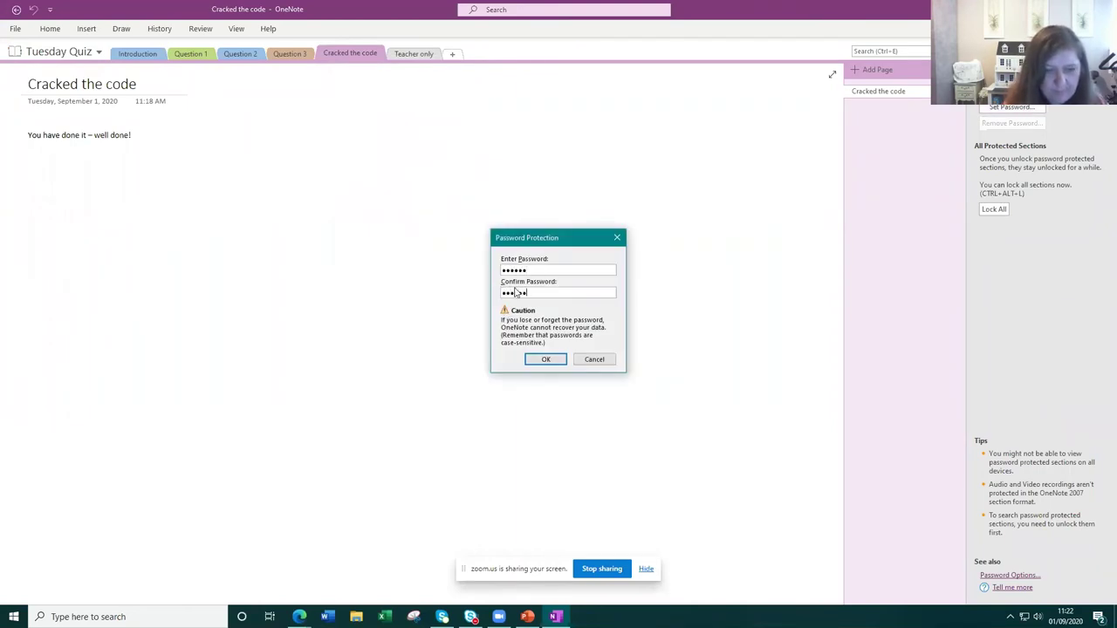
left_click(546, 358)
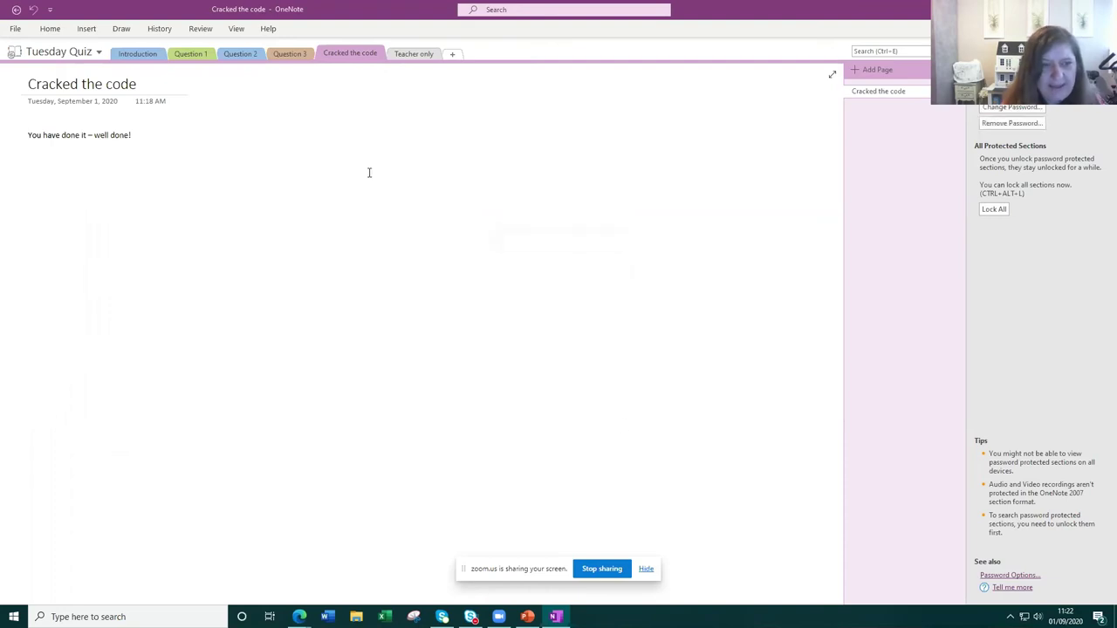
- Password-protect the Teacher only section, then Lock All protected sections and return to the browser
right_click(416, 56)
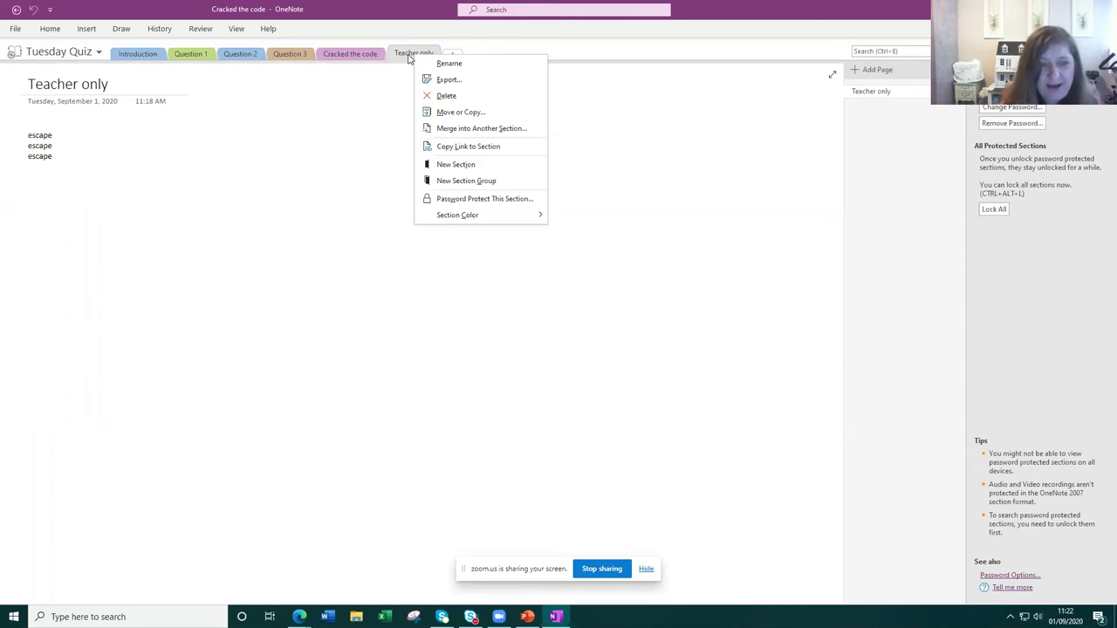
left_click(463, 200)
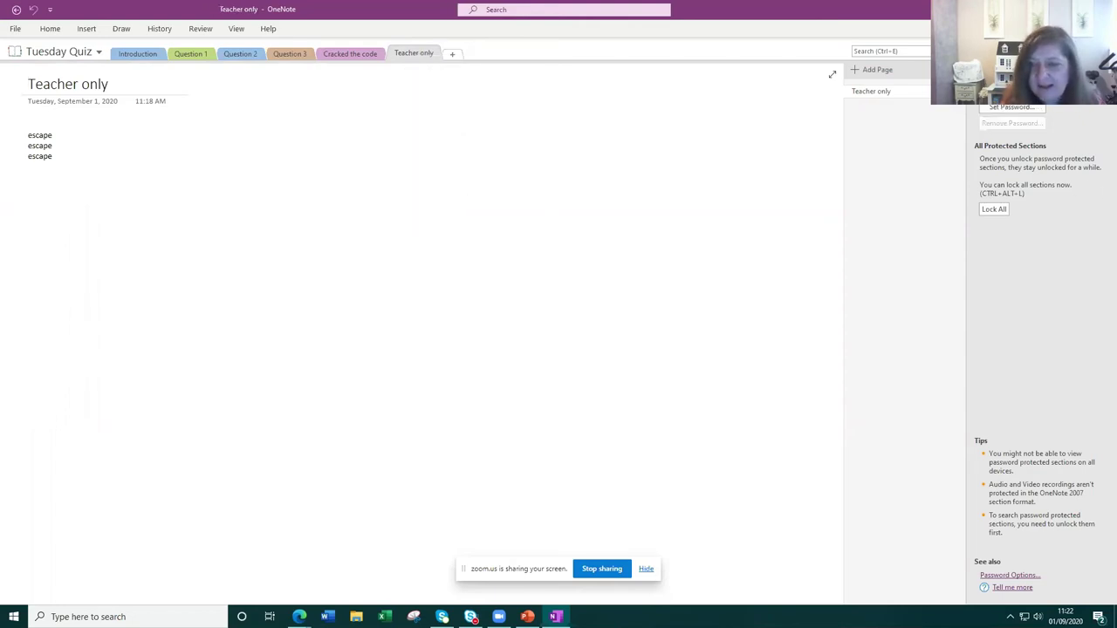
left_click(1028, 107)
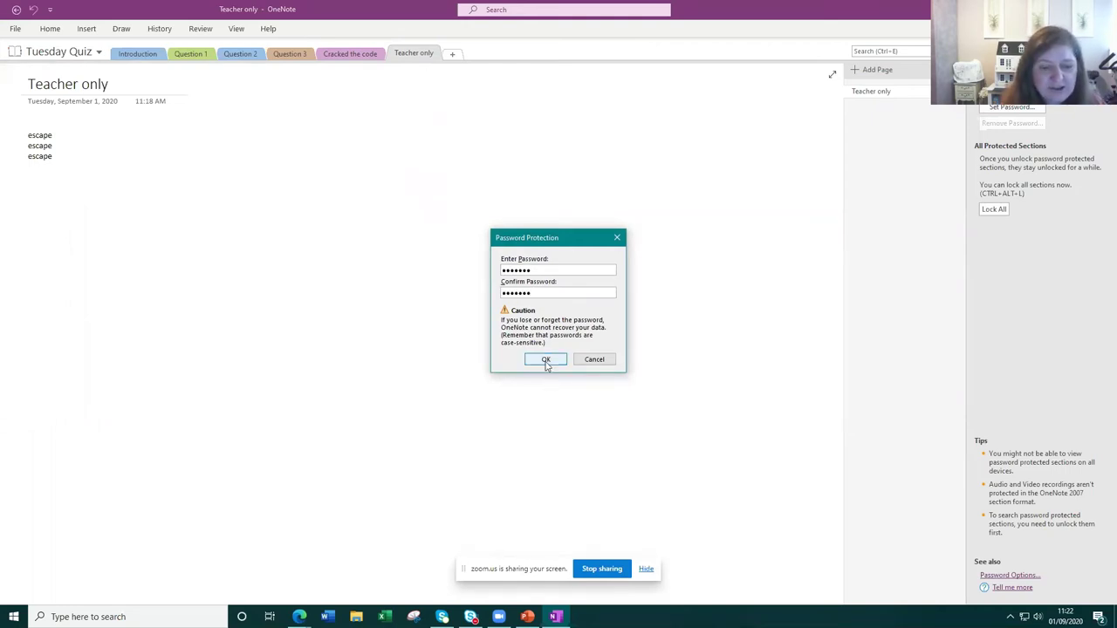
left_click(546, 359)
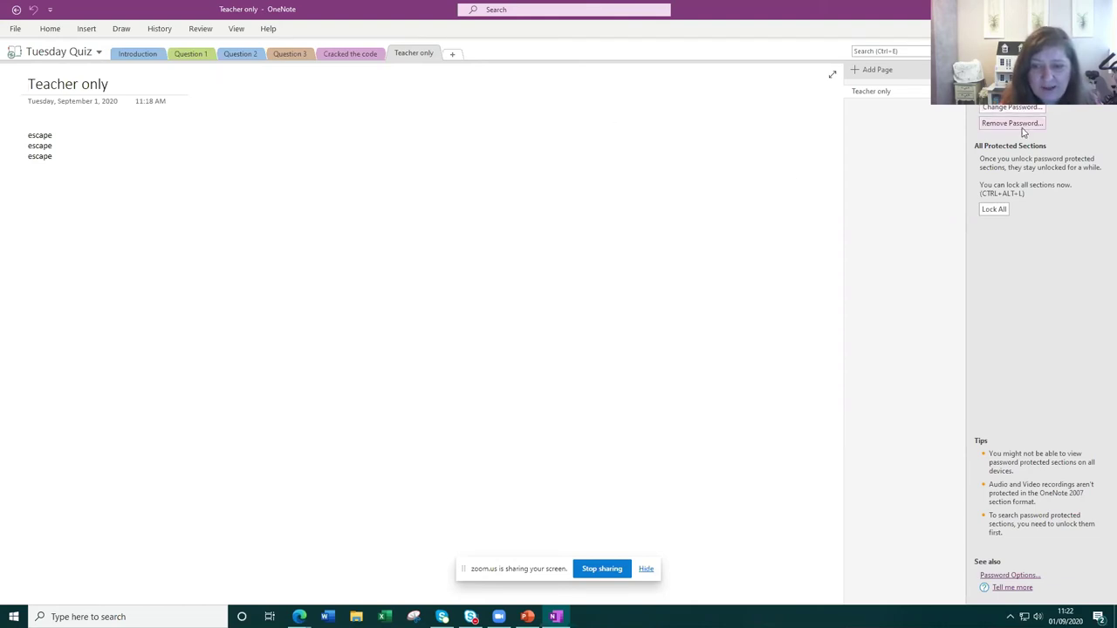
left_click(993, 211)
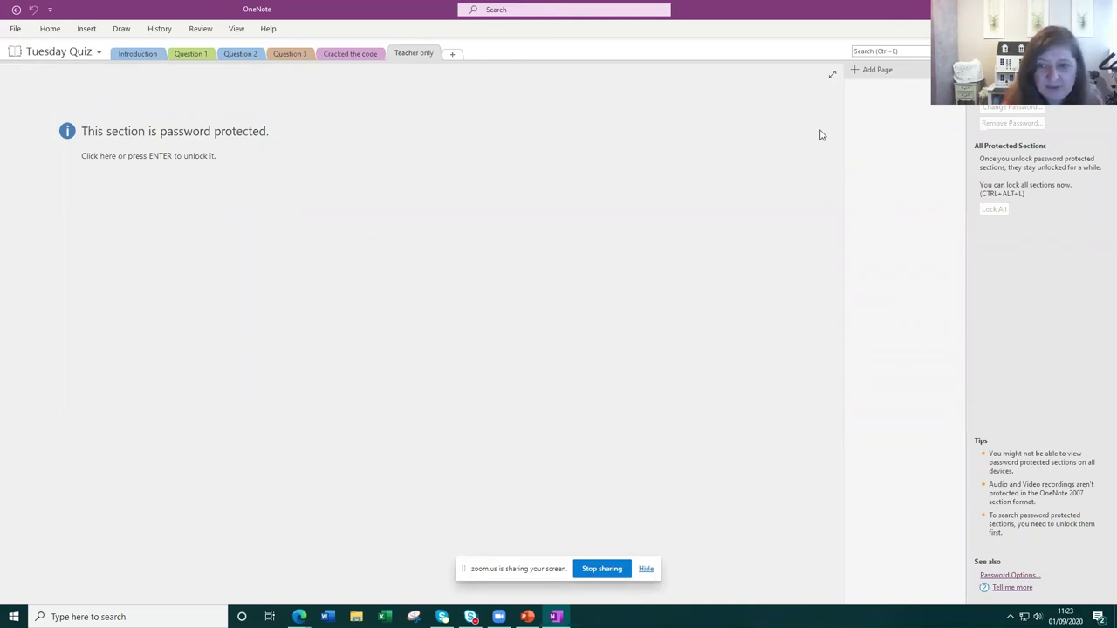
left_click(676, 363)
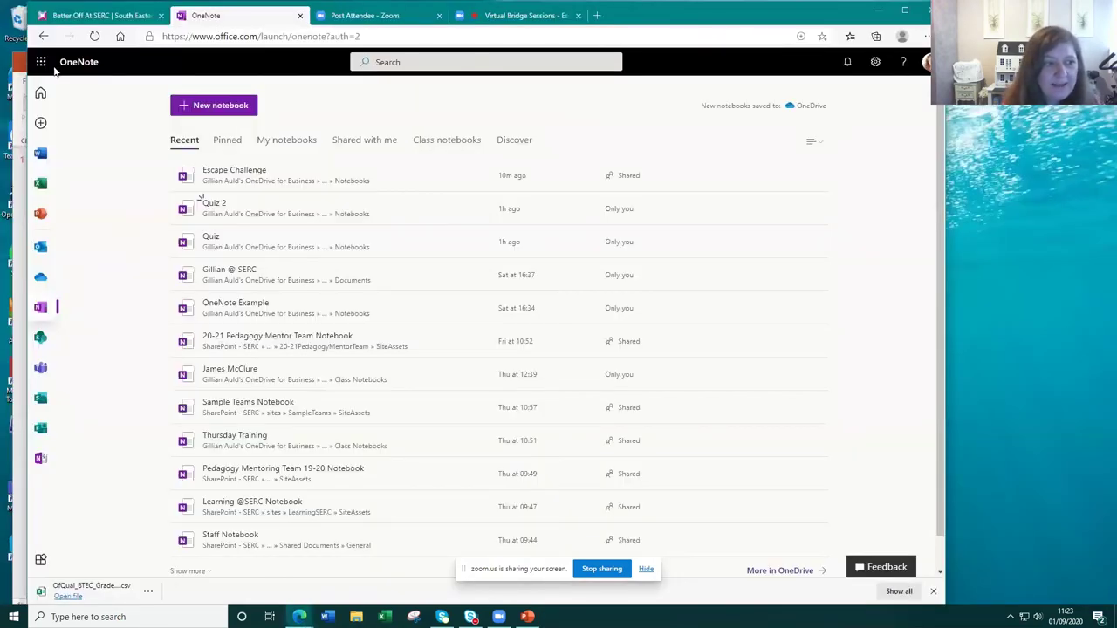
- Close the OneNote tab, reach OneNote online through the Staff Intranet app launcher, and open Tuesday Quiz
left_click(299, 16)
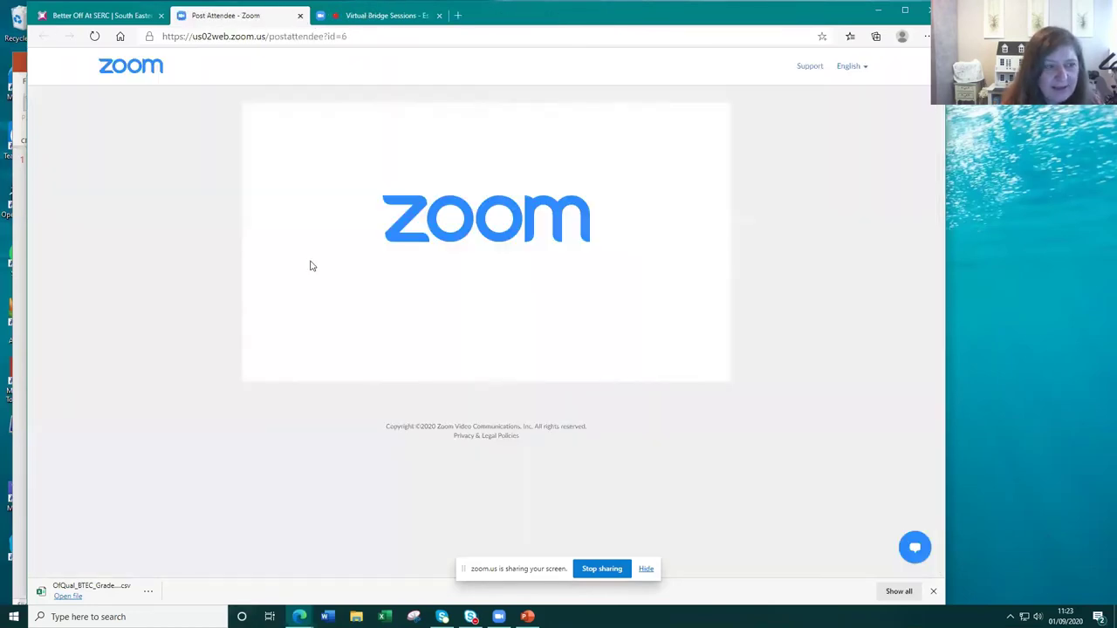
left_click(78, 15)
left_click(349, 486)
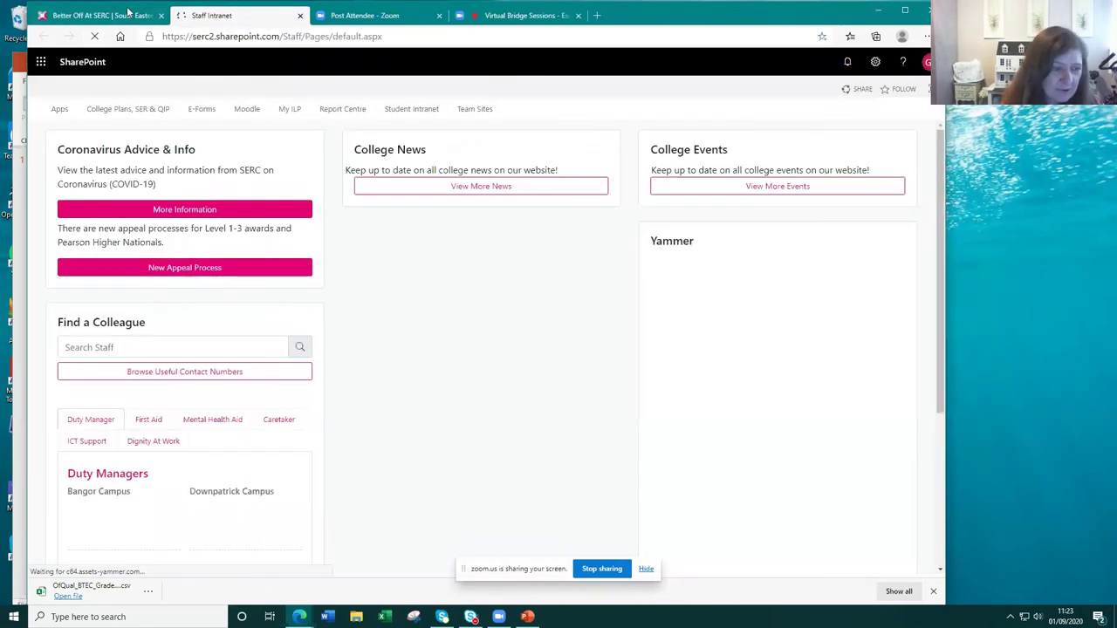
left_click(41, 62)
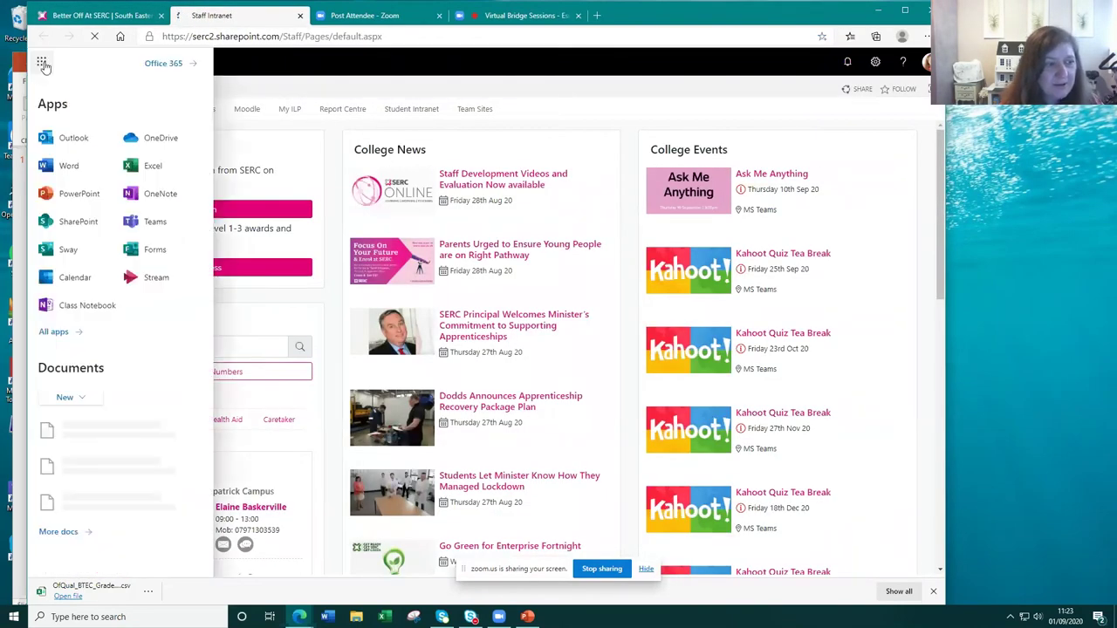
left_click(159, 193)
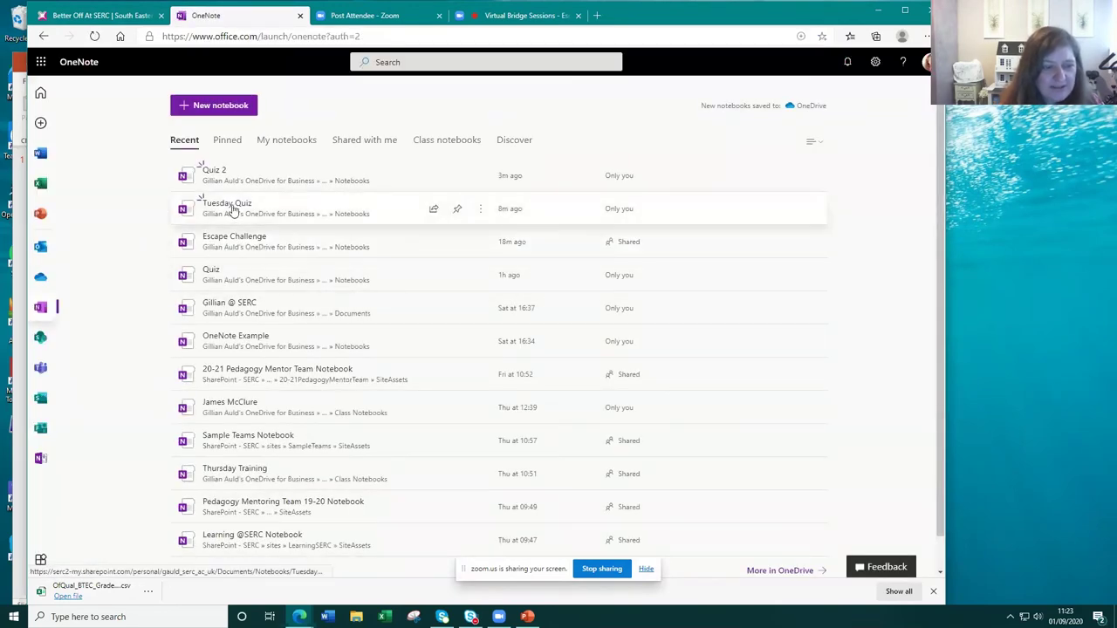
left_click(233, 210)
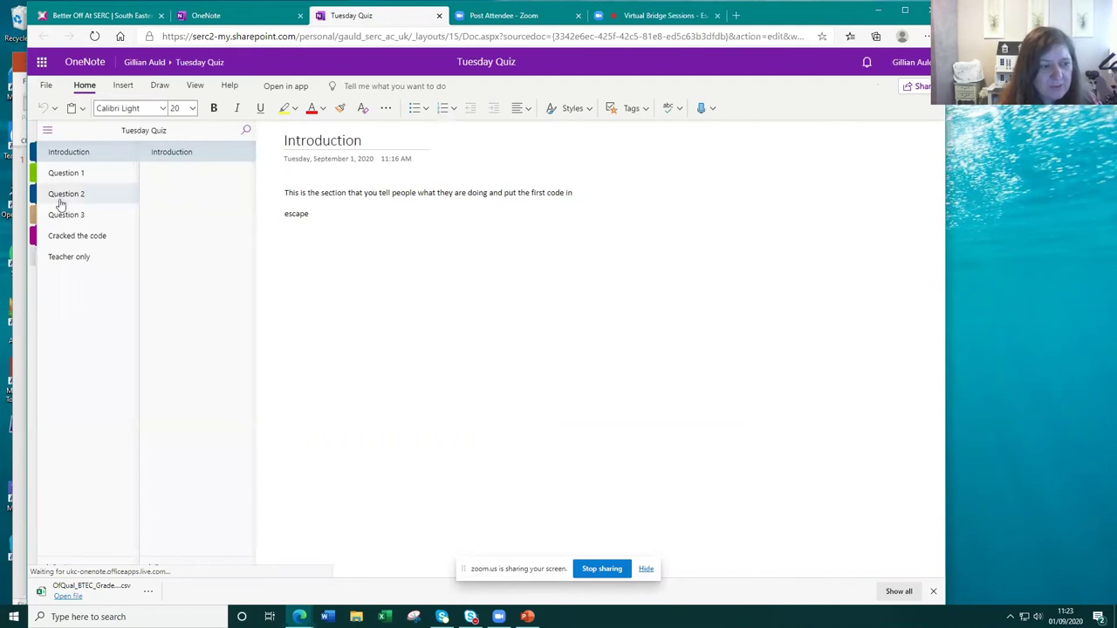
- Unlock the Question 1 section with its password, then close the Tuesday Quiz notebook tab
left_click(61, 175)
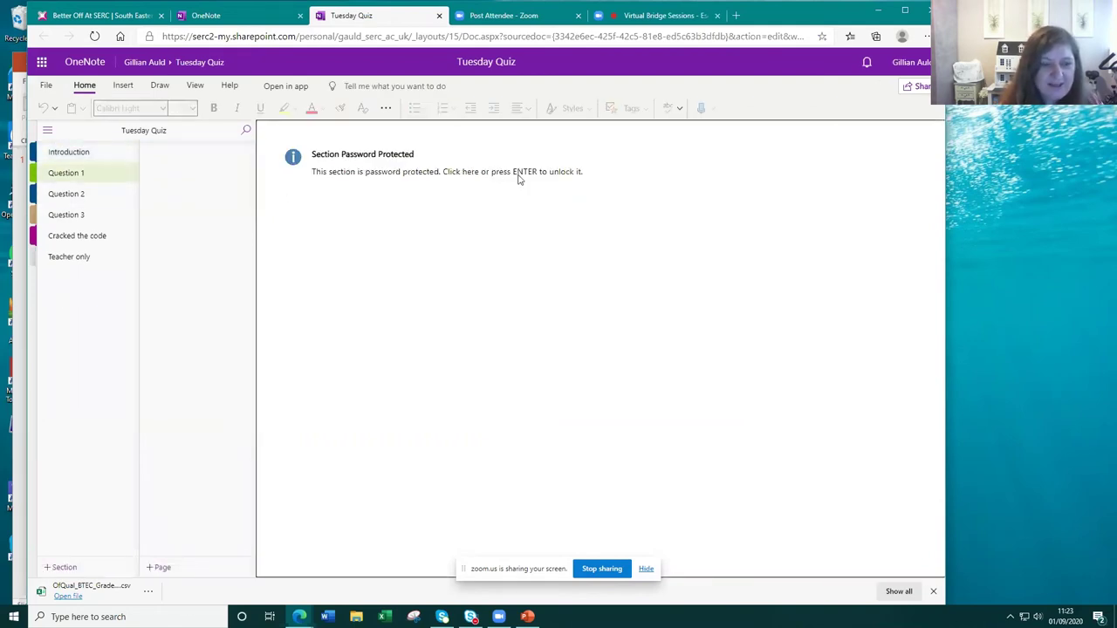
left_click(529, 175)
type("••")
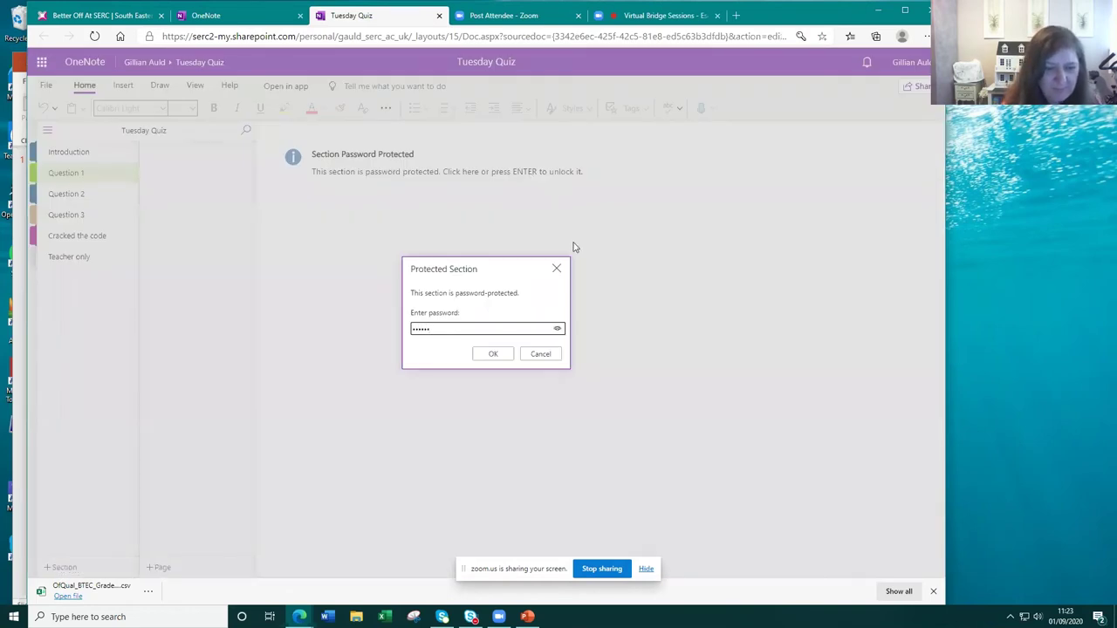
left_click(493, 354)
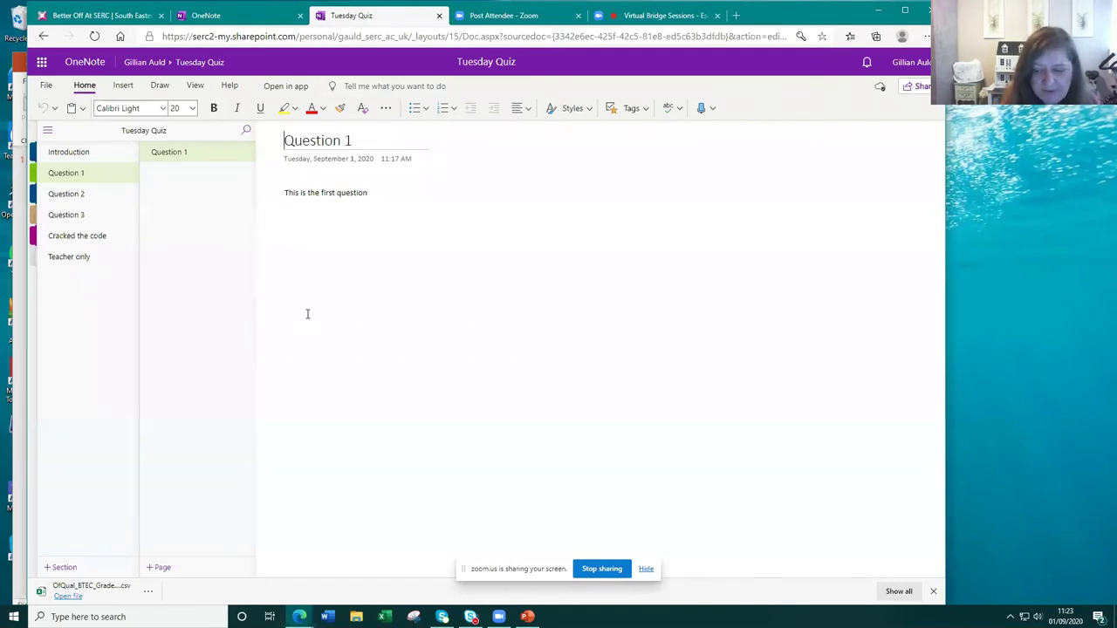
left_click(439, 16)
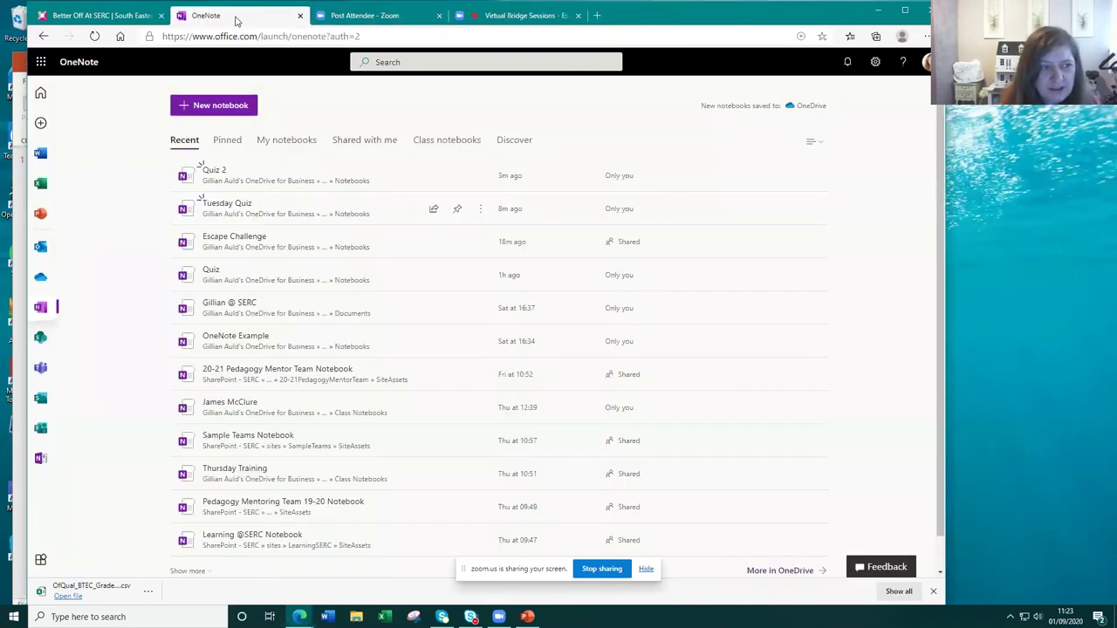
- Open Escape Challenge, choose Share, and open the 'People you specify can edit' link setting
left_click(222, 243)
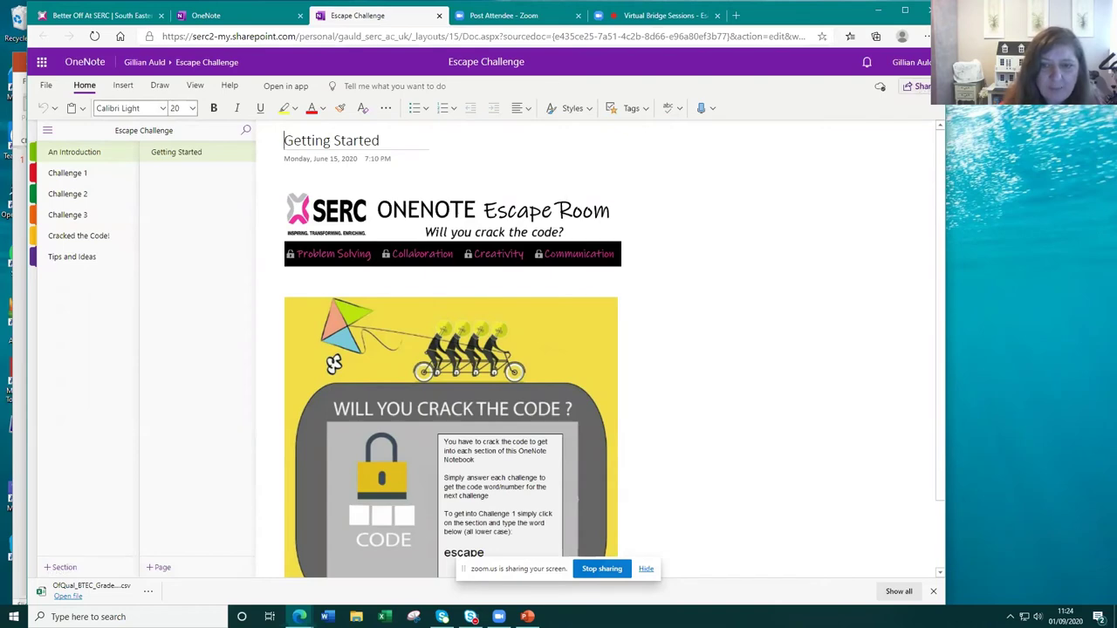
left_click(922, 88)
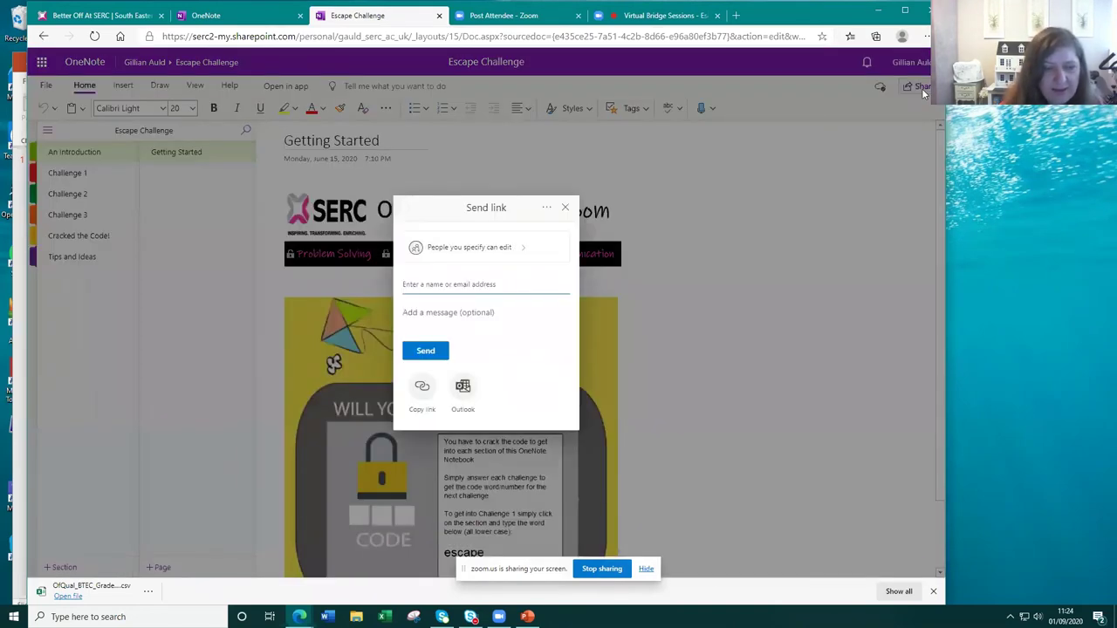
left_click(539, 251)
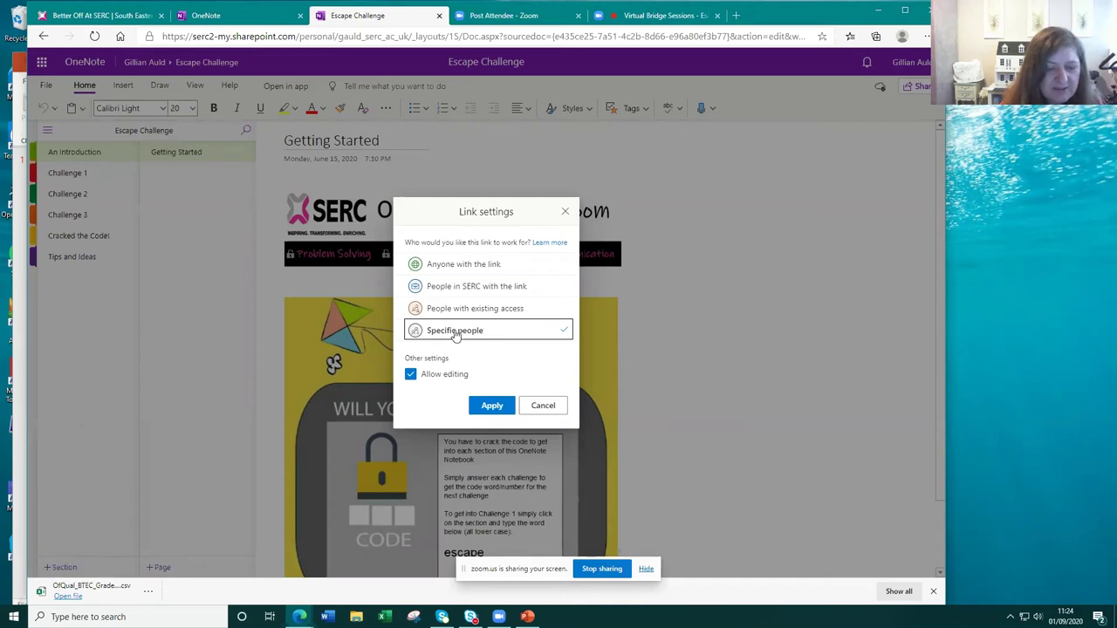
left_click(486, 409)
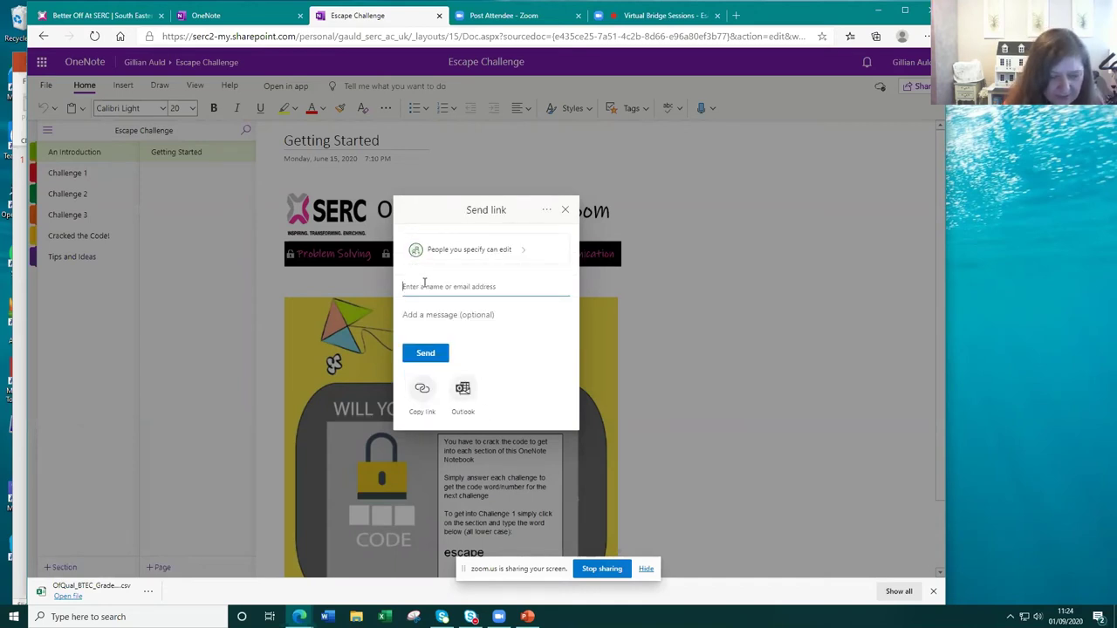
type("scamp")
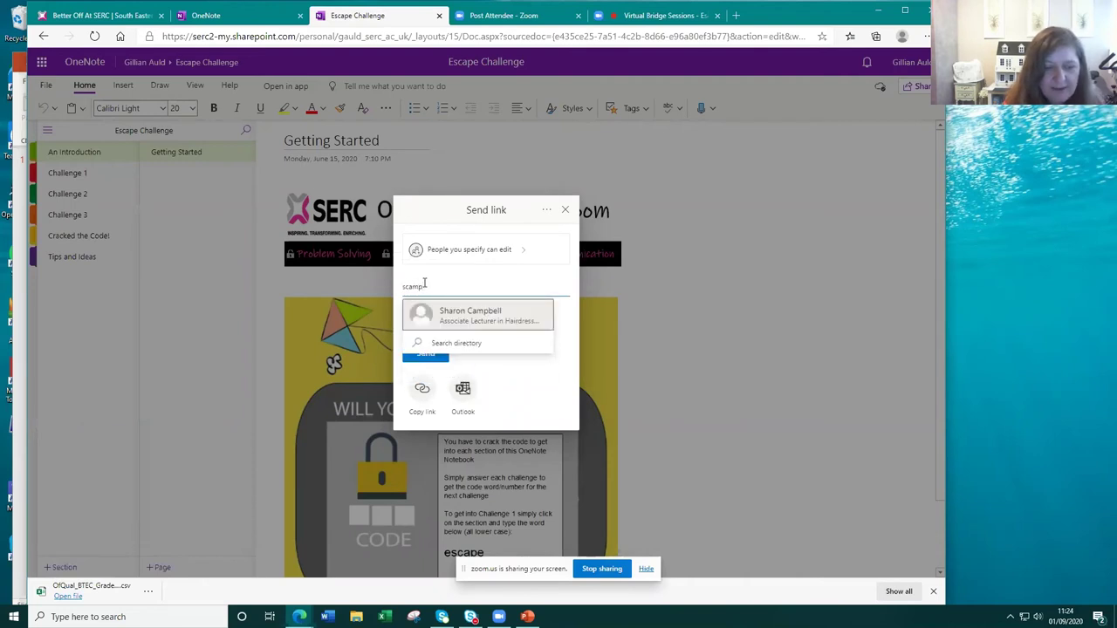
left_click(462, 318)
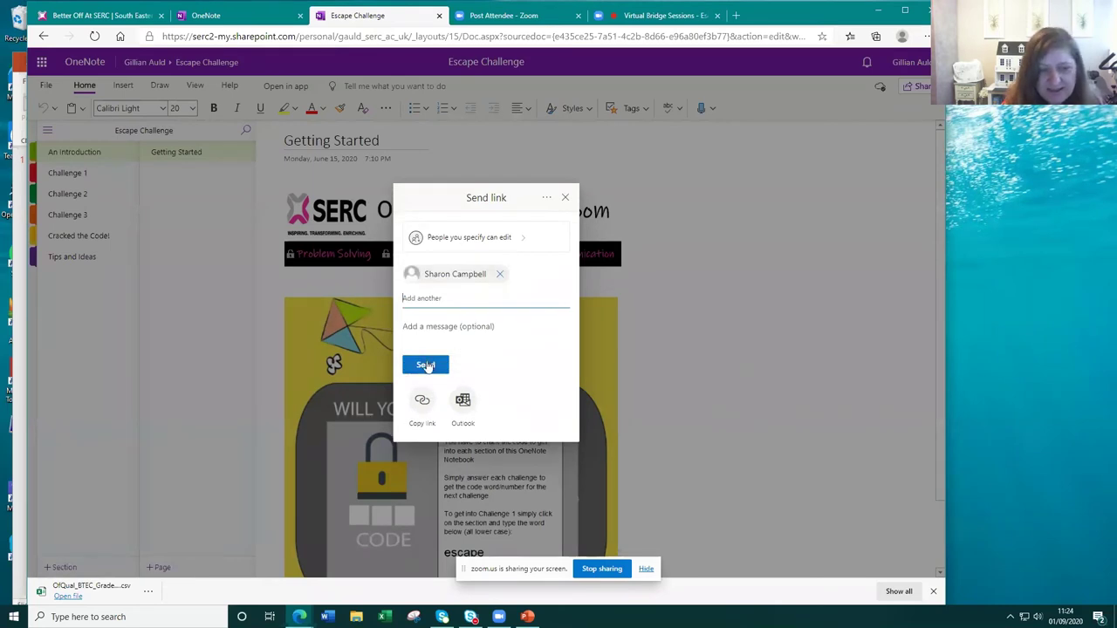
left_click(501, 277)
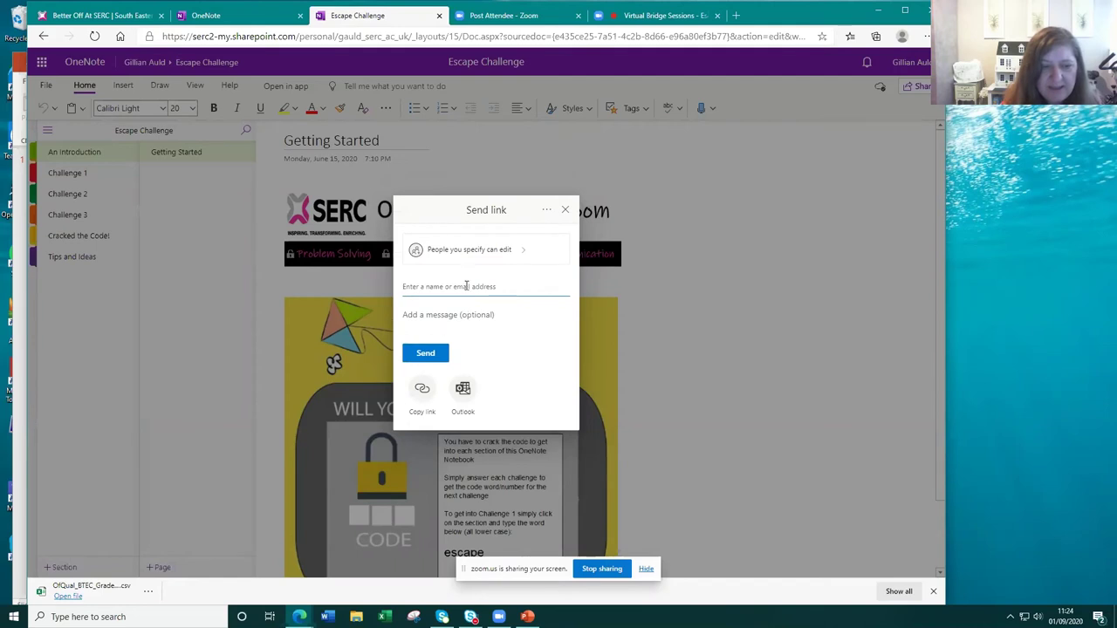
left_click(525, 253)
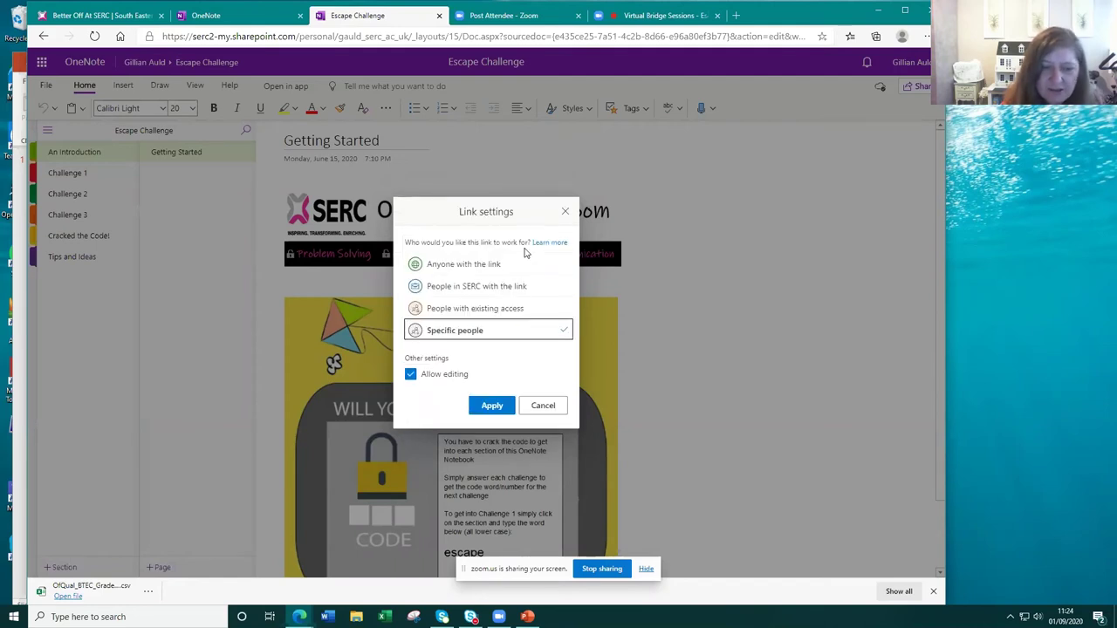
- Set the link to 'Anyone with the link' with editing off, applying it with the existing expiration
left_click(441, 271)
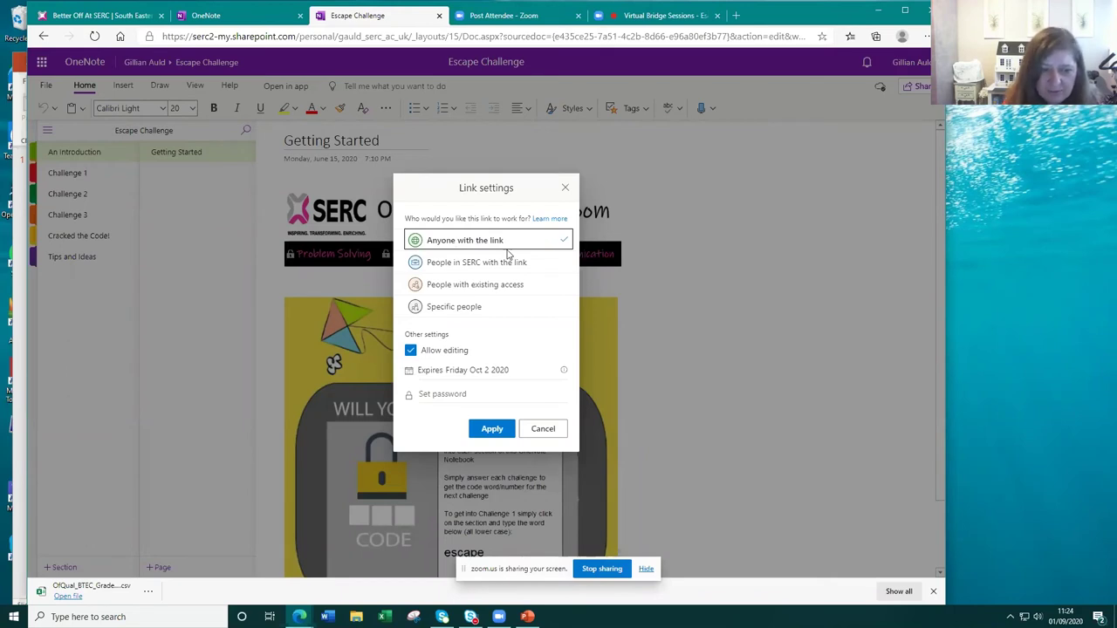
left_click(412, 352)
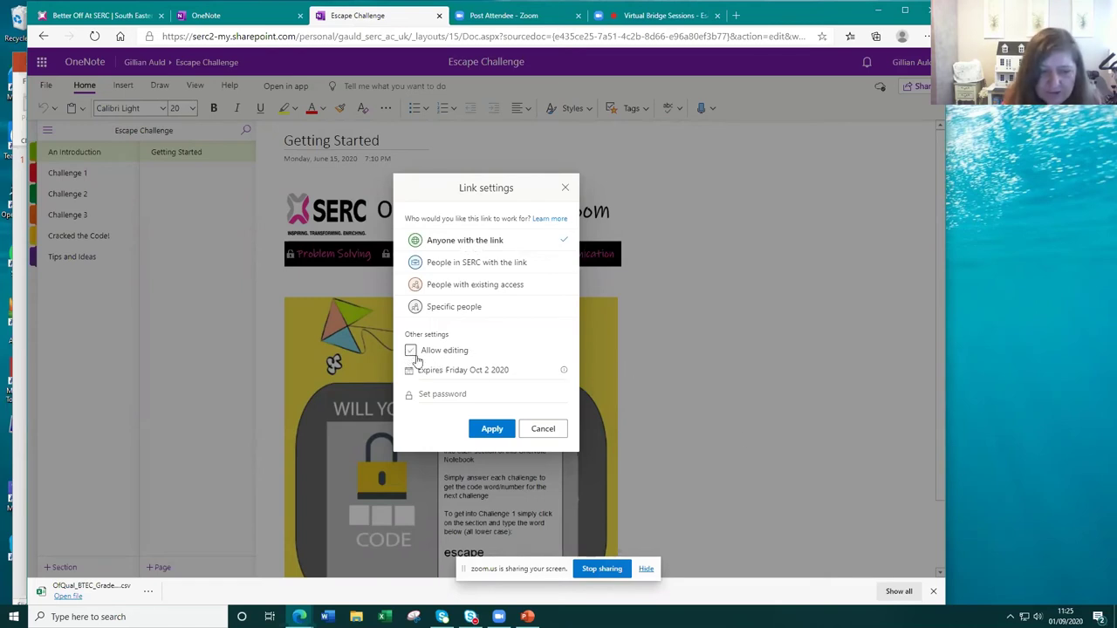
left_click(496, 428)
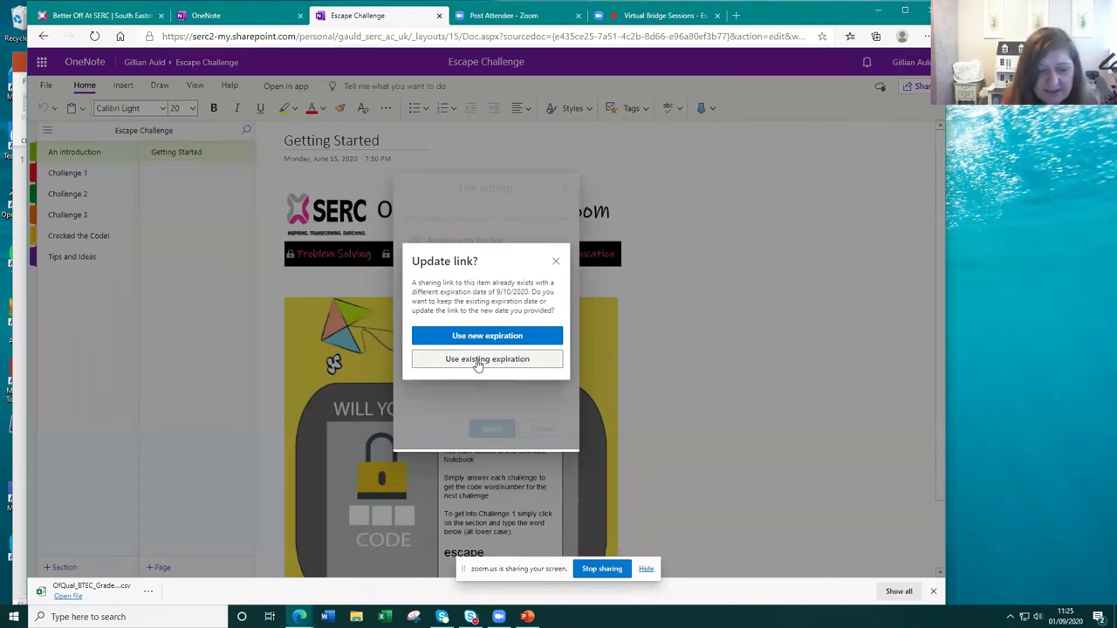
left_click(512, 367)
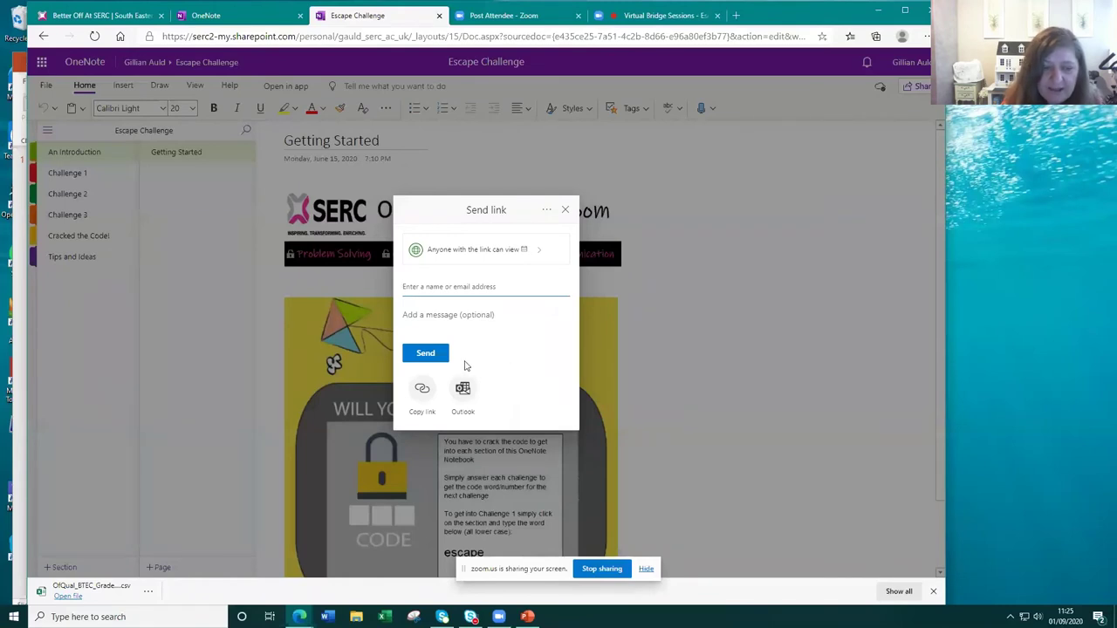
- Copy the Escape Challenge link and close the Link copied box
left_click(422, 387)
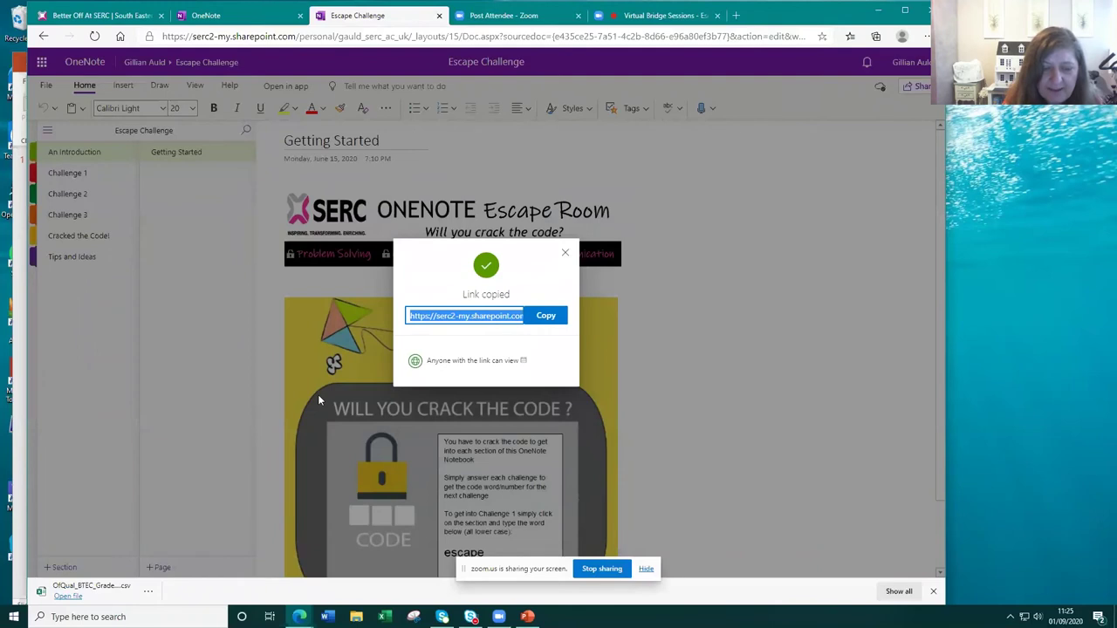
left_click(564, 256)
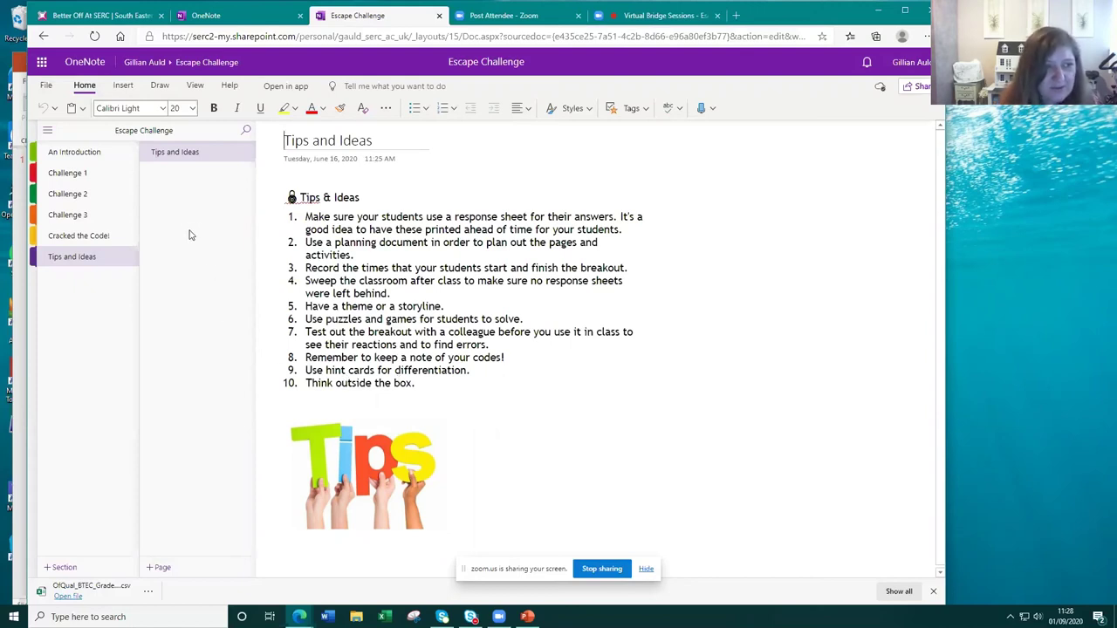
- Return to the OneNote notebook list via its browser tab
left_click(240, 17)
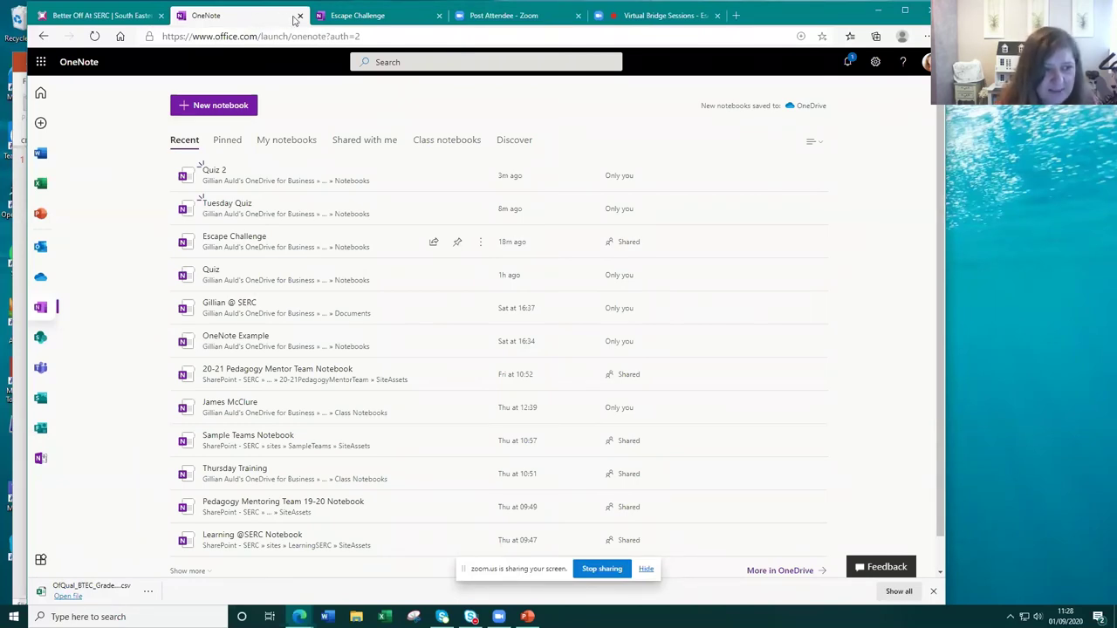
- Open the Office apps panel, then open and close the Windows Start menu
left_click(41, 63)
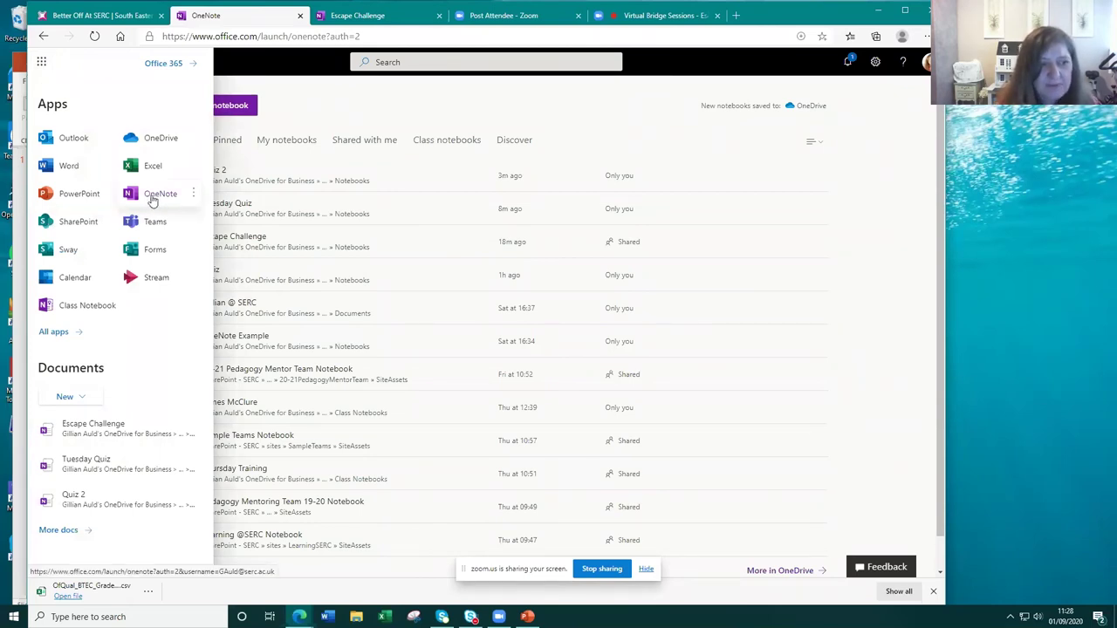
left_click(12, 621)
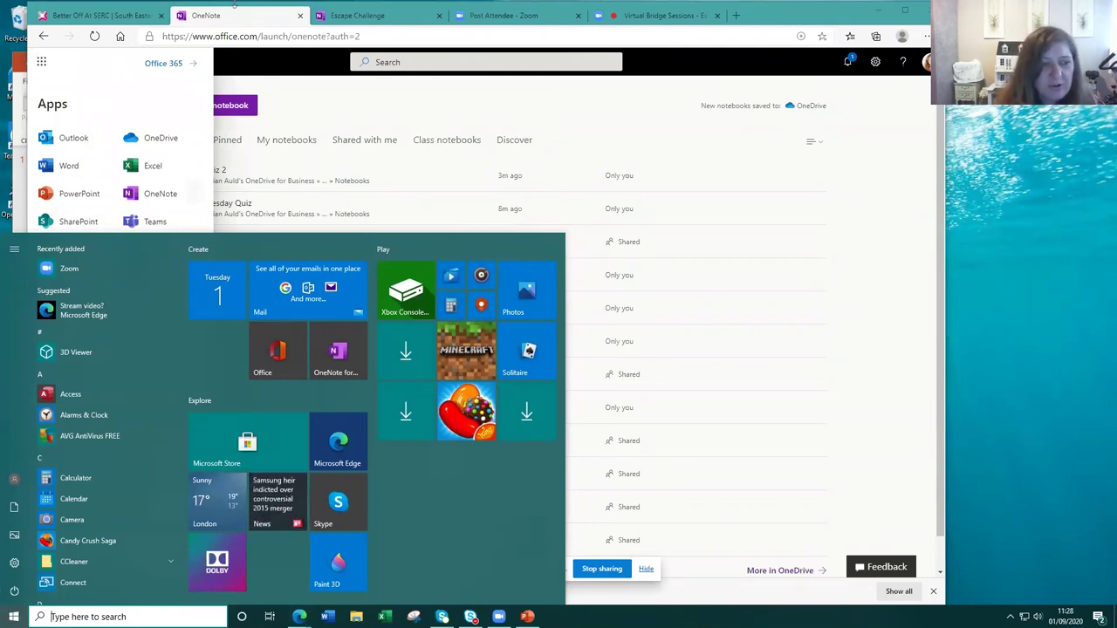
left_click(263, 20)
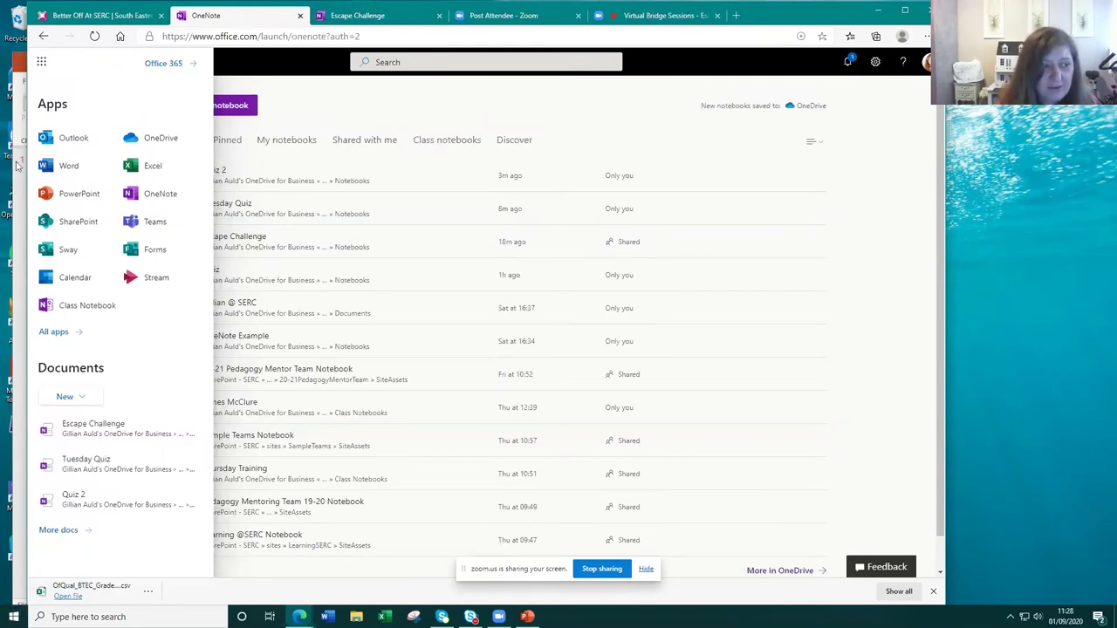
- Bring the OneNote Escape Rooms PowerPoint presentation to the front
double_click(17, 193)
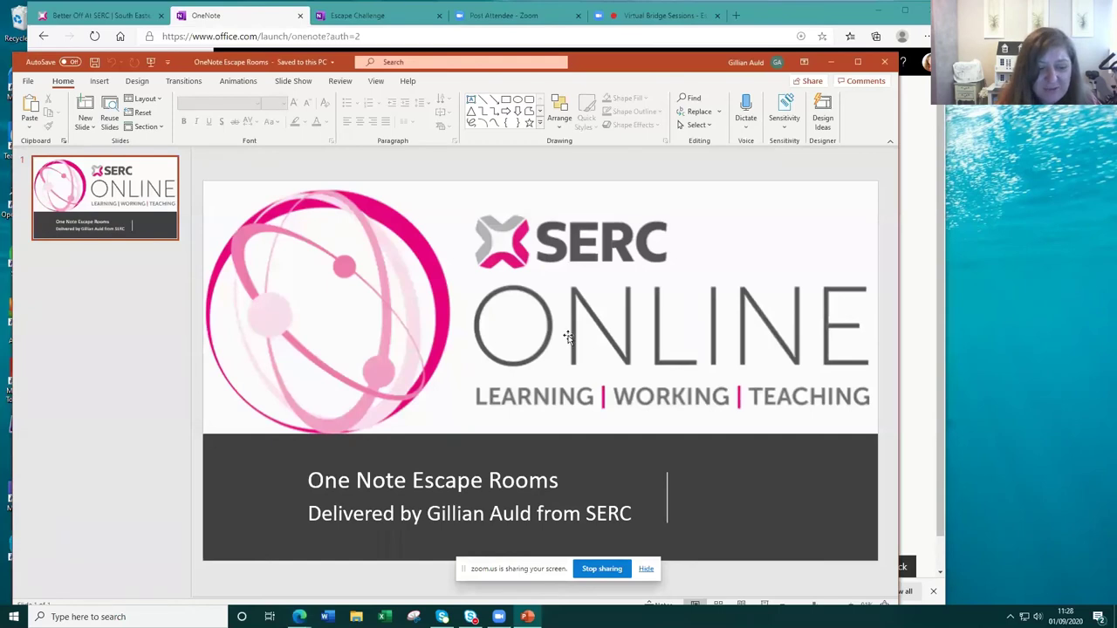